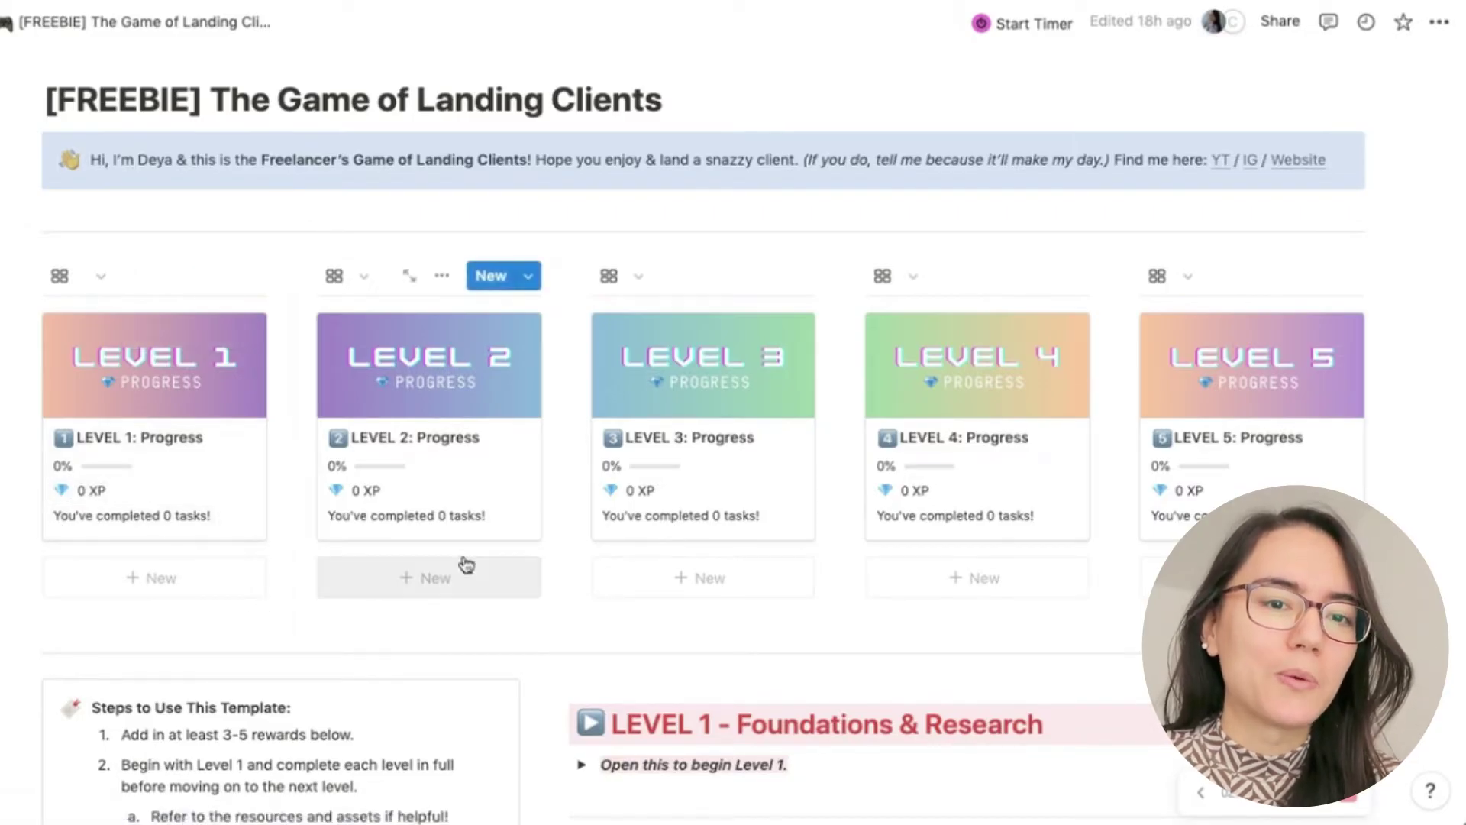
- Open the Facebook Groups and Job Boards table from the helpful assets, review its columns, and return to the game page
{"action": "scroll", "coordinate": [466, 565], "scroll_direction": "down", "scroll_amount": 6}
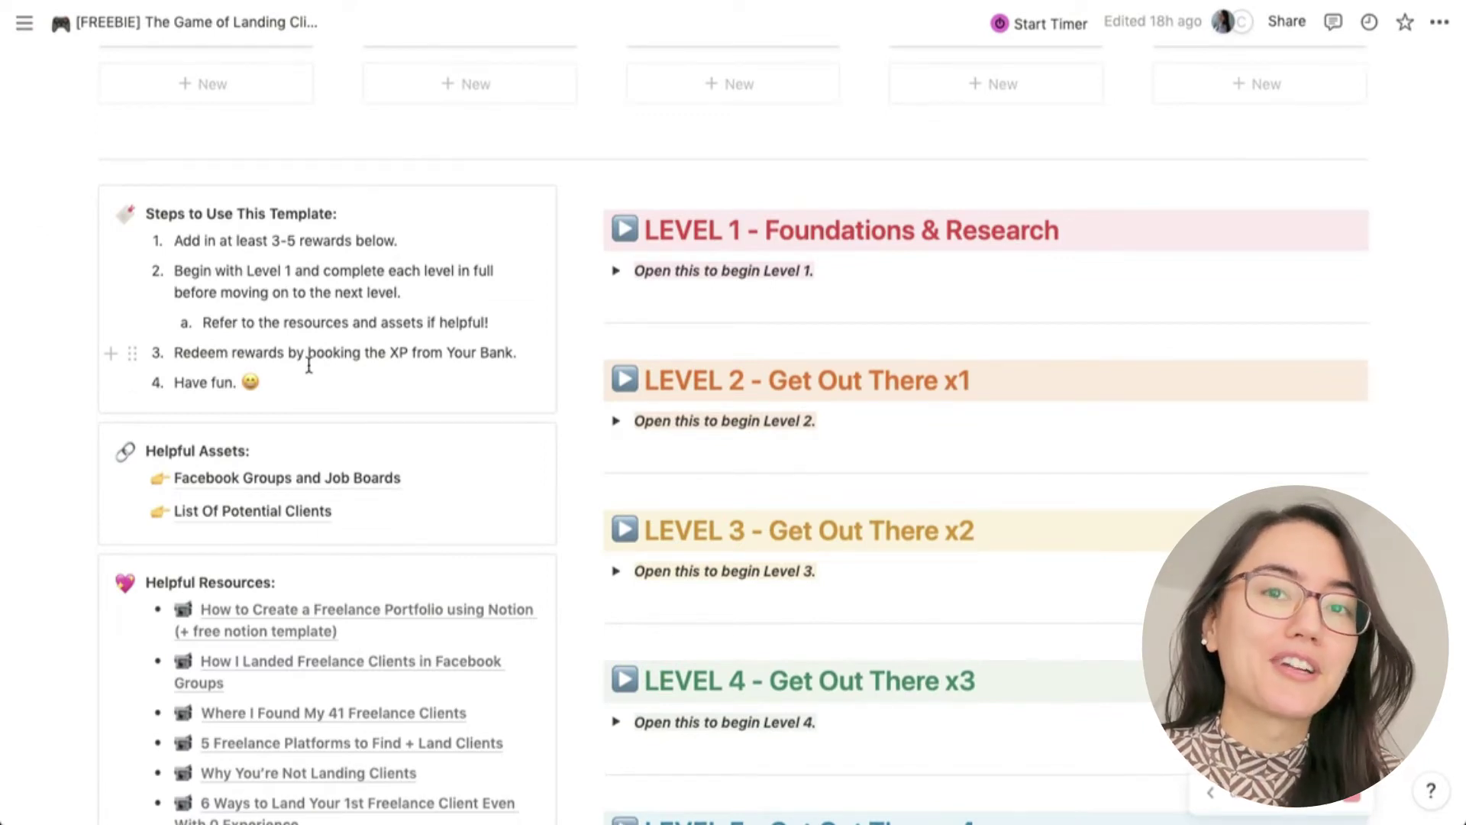
{"action": "scroll", "coordinate": [309, 365], "scroll_direction": "down", "scroll_amount": 3}
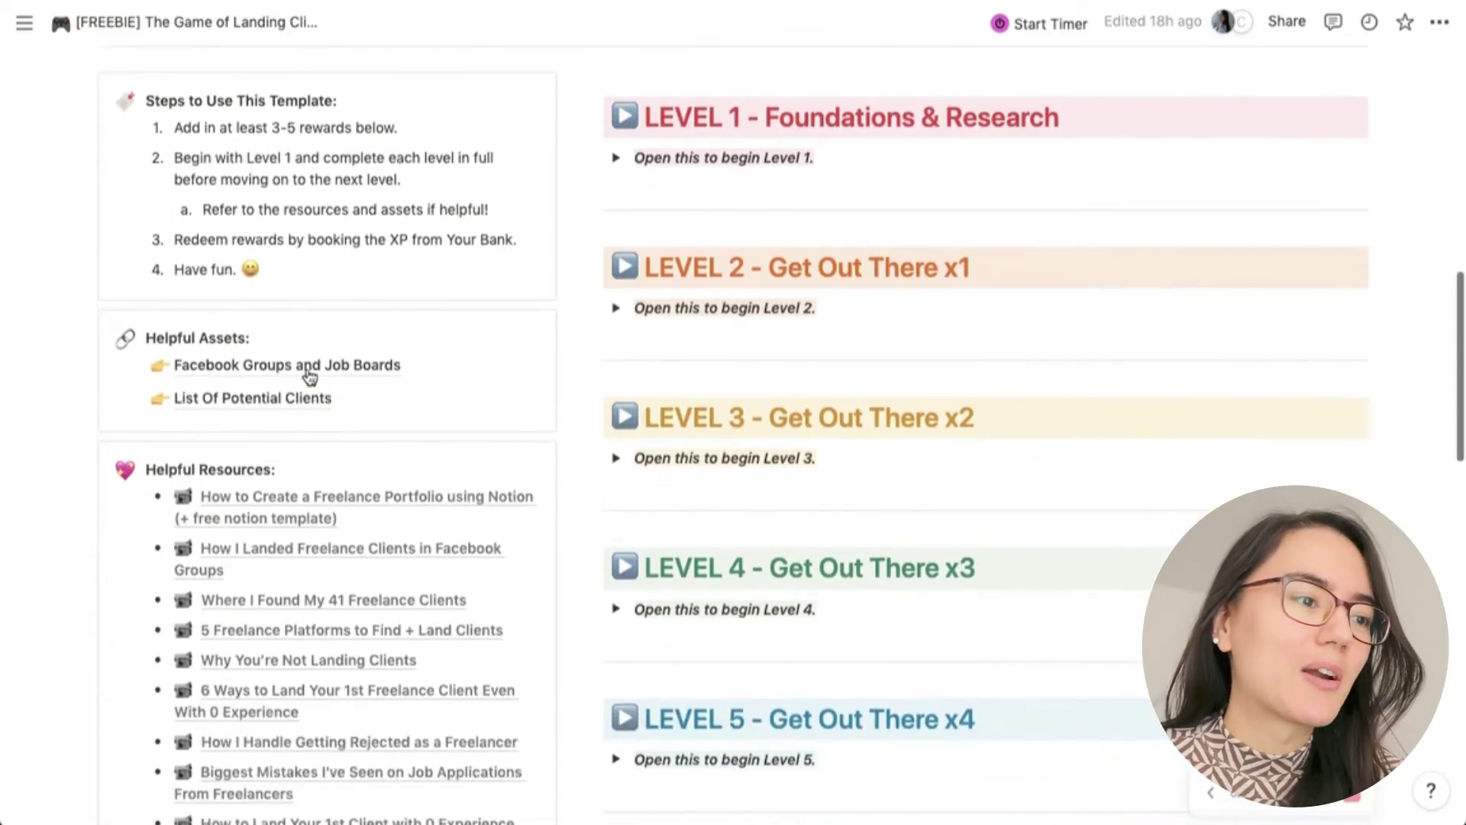
{"action": "scroll", "coordinate": [391, 414], "scroll_direction": "down", "scroll_amount": 4}
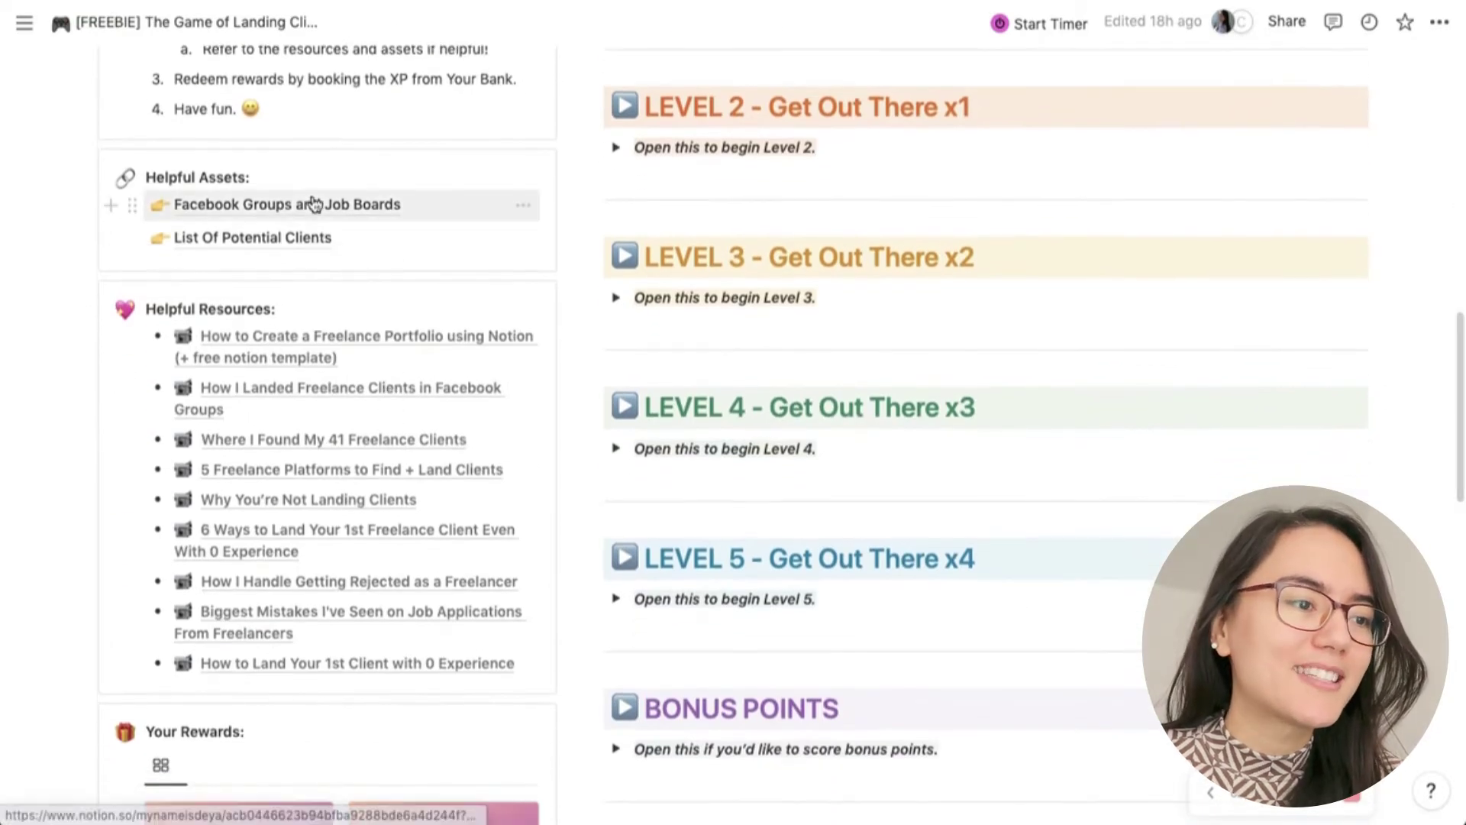
{"action": "left_click", "coordinate": [233, 204]}
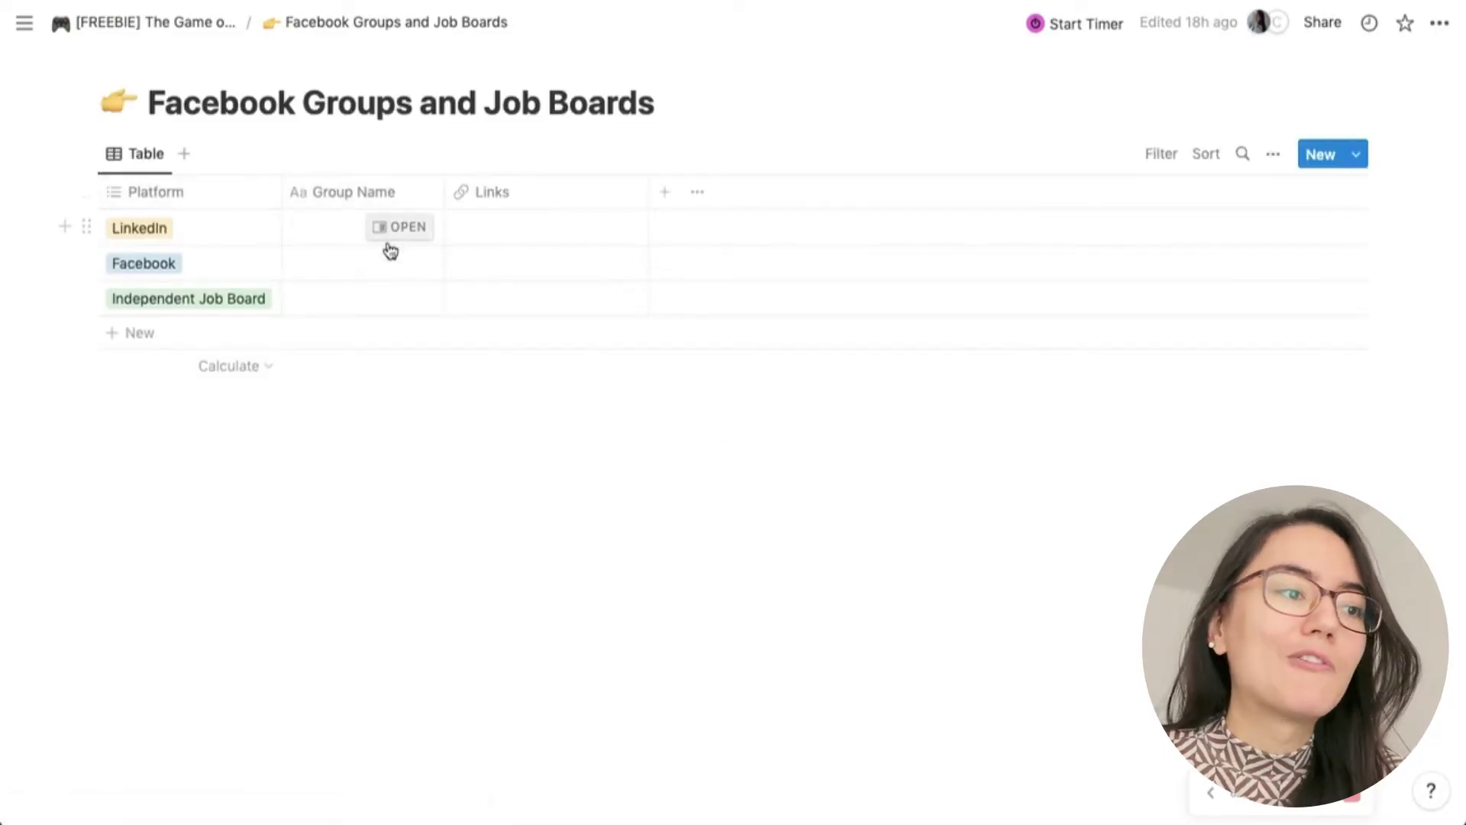
{"action": "left_click", "coordinate": [170, 24]}
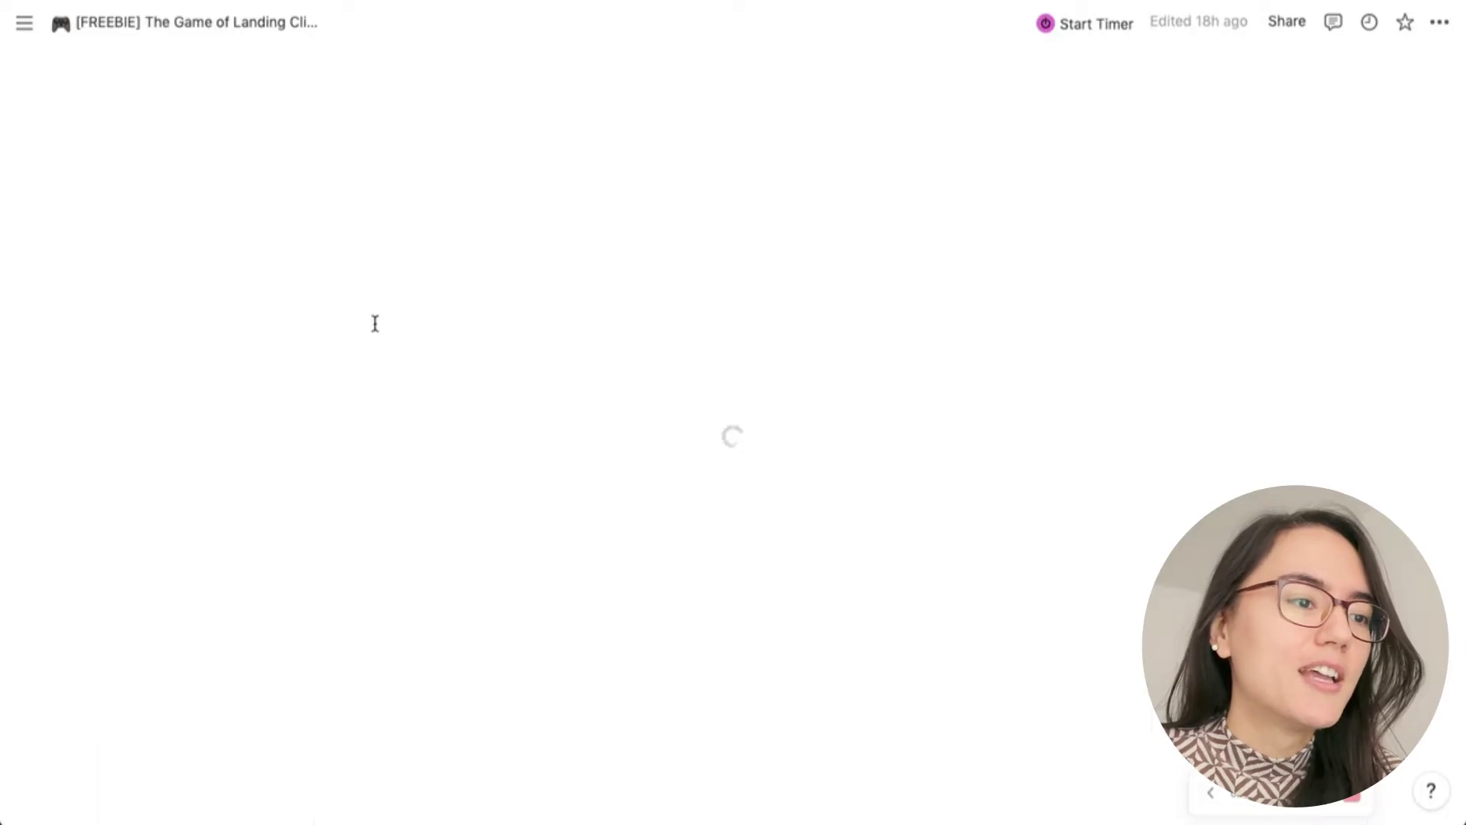
- Open the List Of Potential Clients table, review its columns and statuses, and return to the game page
{"action": "scroll", "coordinate": [336, 473], "scroll_direction": "down", "scroll_amount": 10}
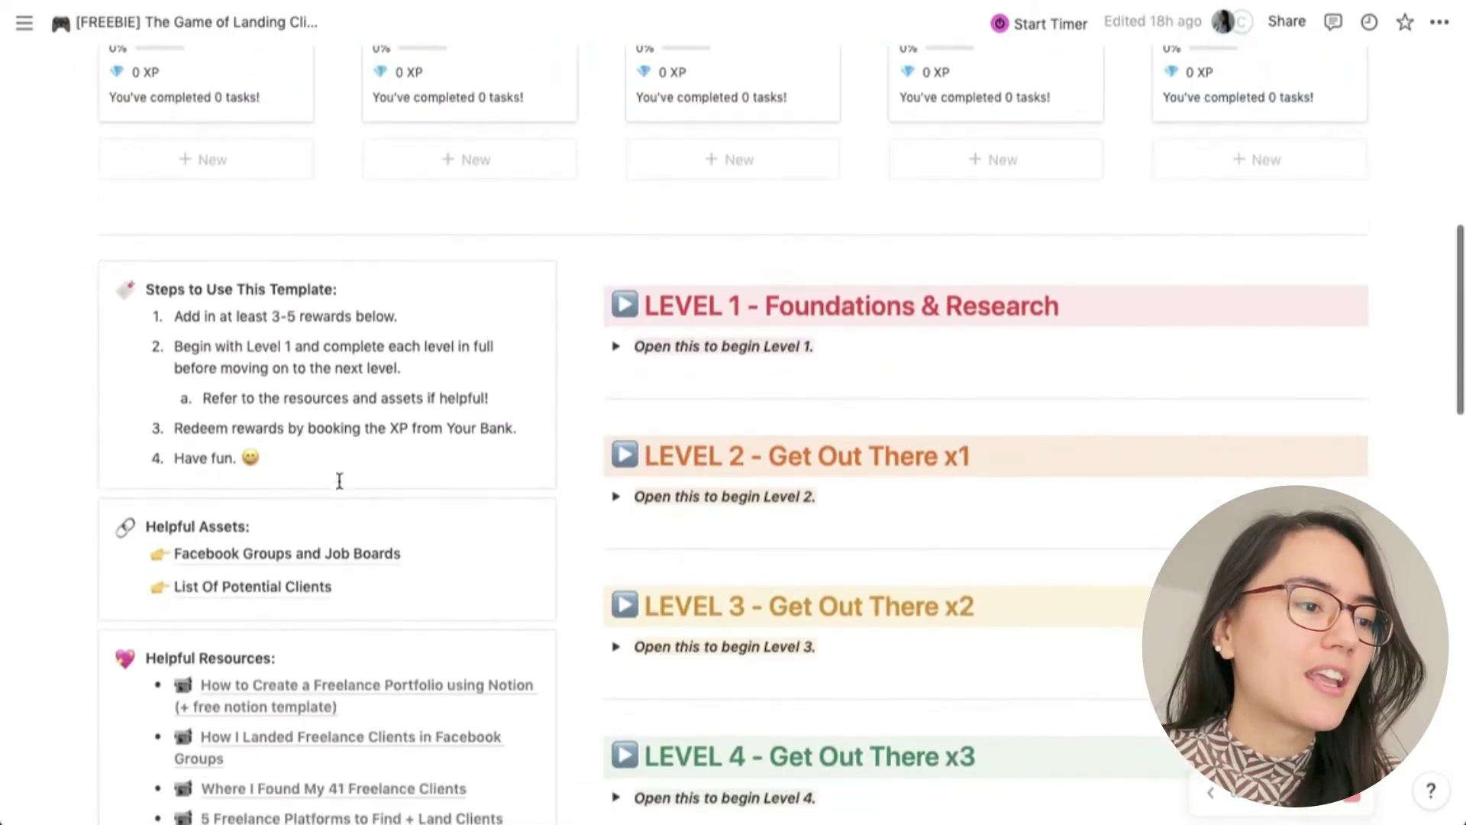
{"action": "left_click", "coordinate": [310, 586]}
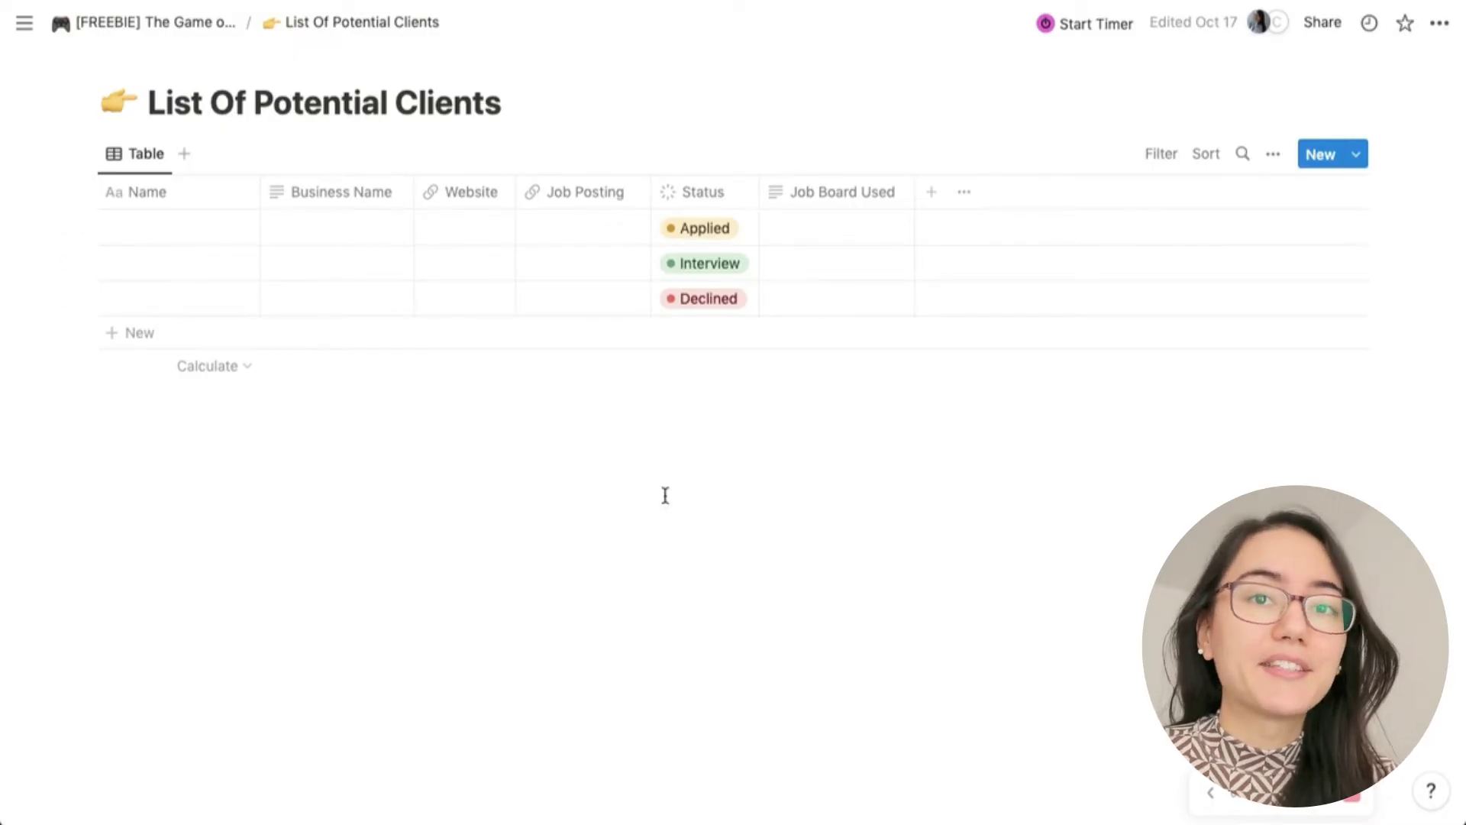
{"action": "left_click", "coordinate": [181, 28]}
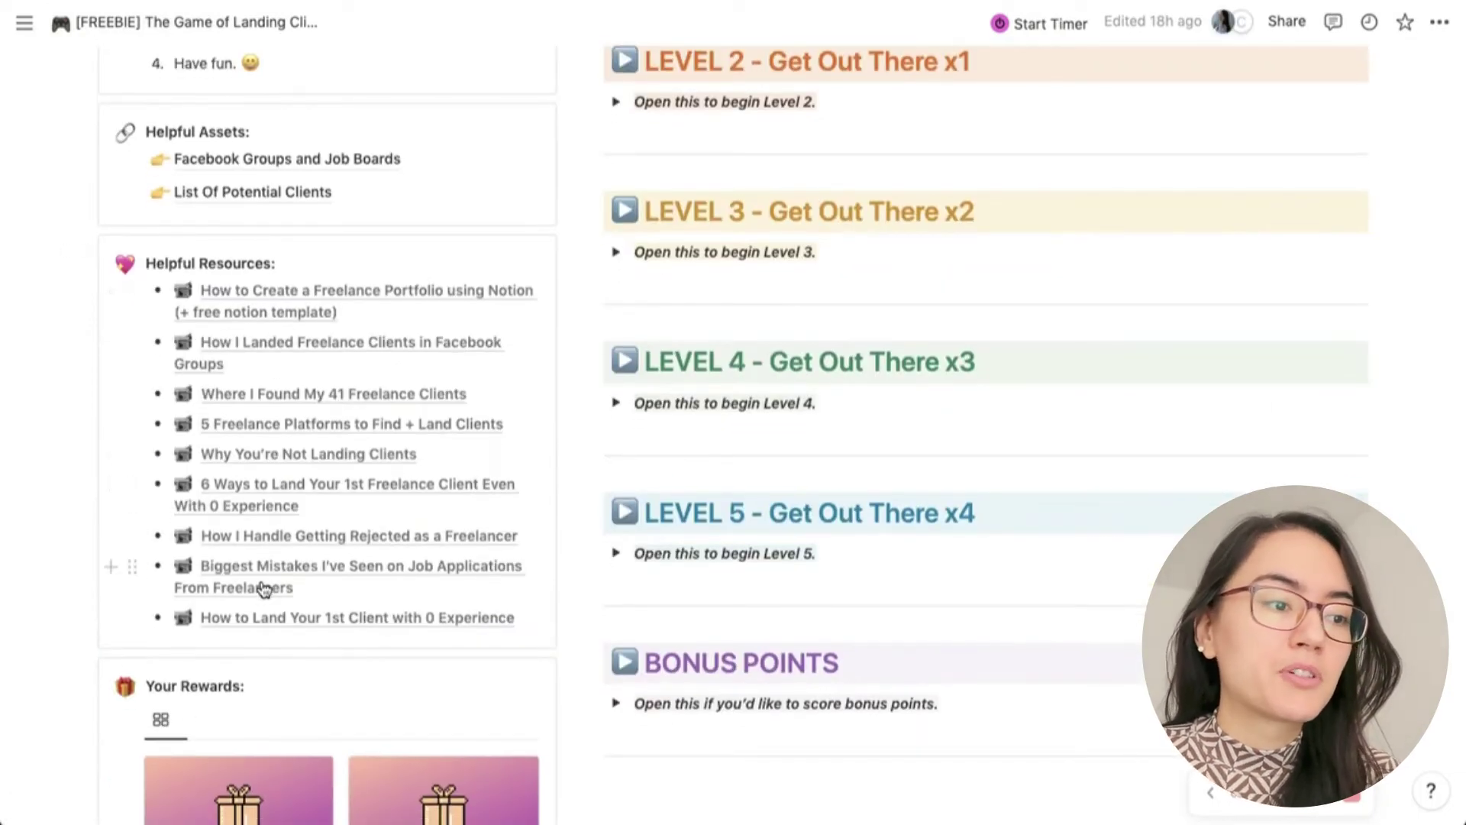
- Review the helpful resources video links, the rewards gallery and the XP bank card
{"action": "mouse_move", "coordinate": [264, 588]}
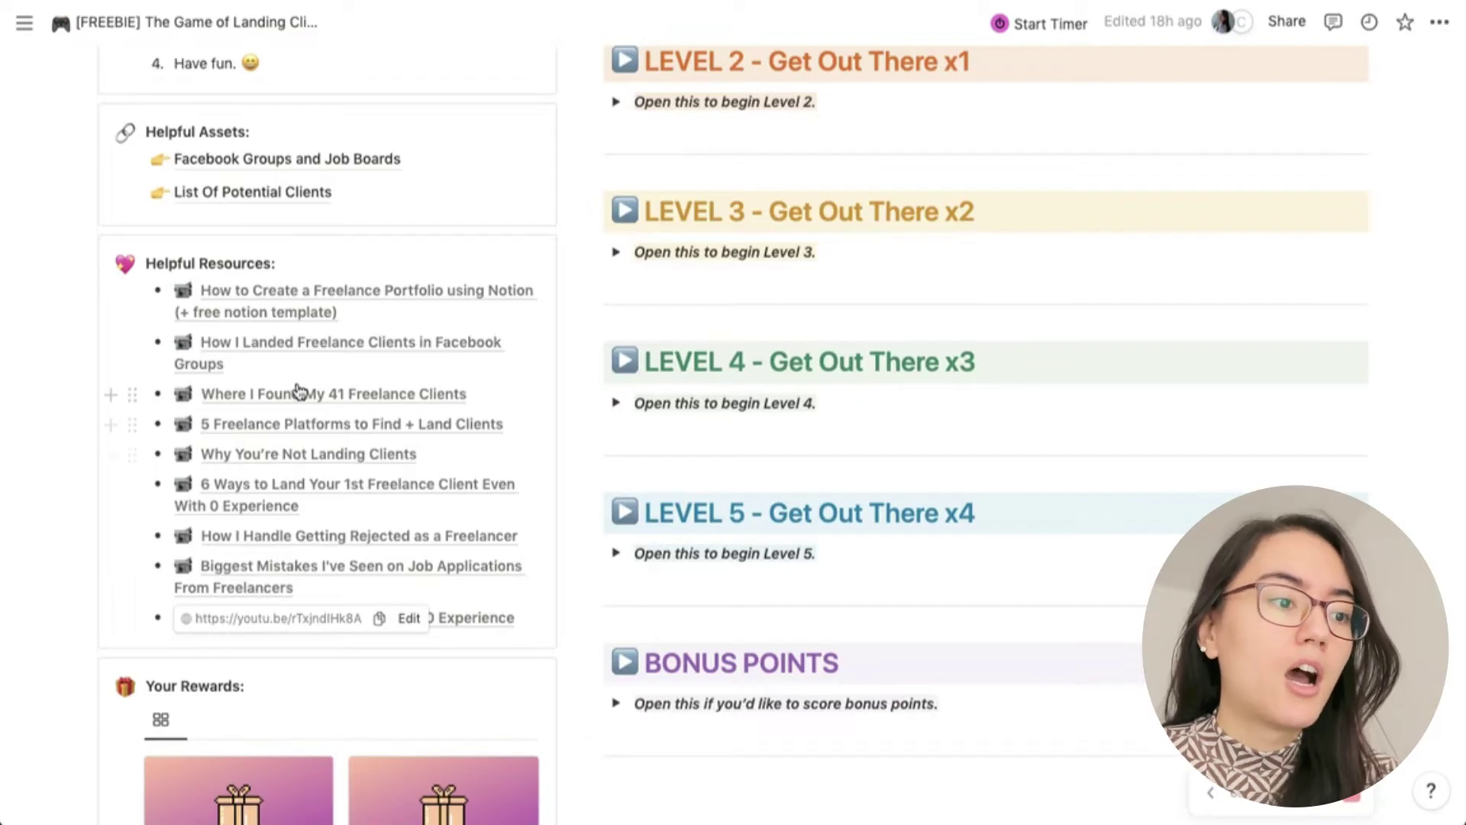
{"action": "mouse_move", "coordinate": [359, 359]}
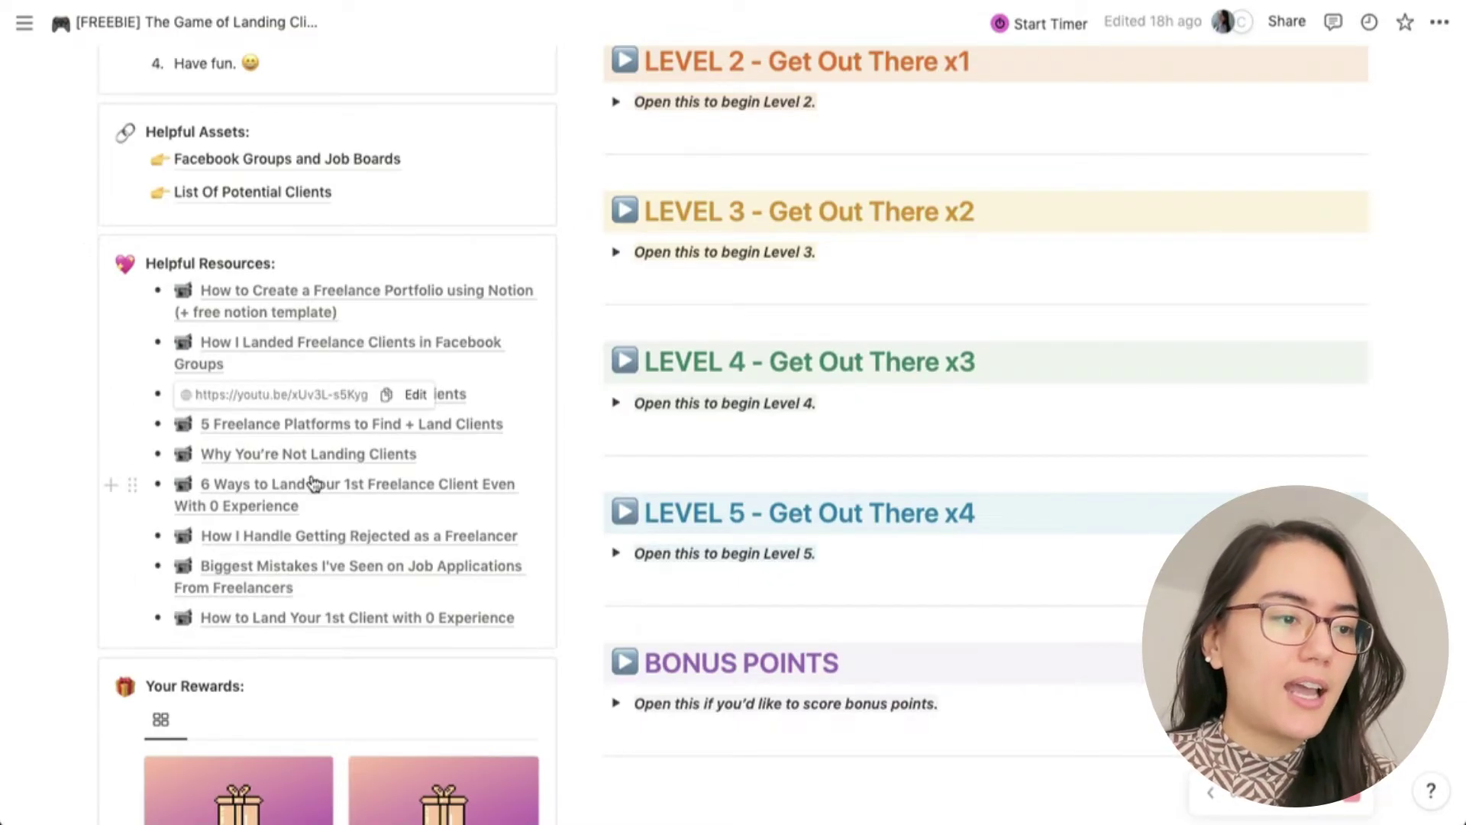
{"action": "mouse_move", "coordinate": [285, 466]}
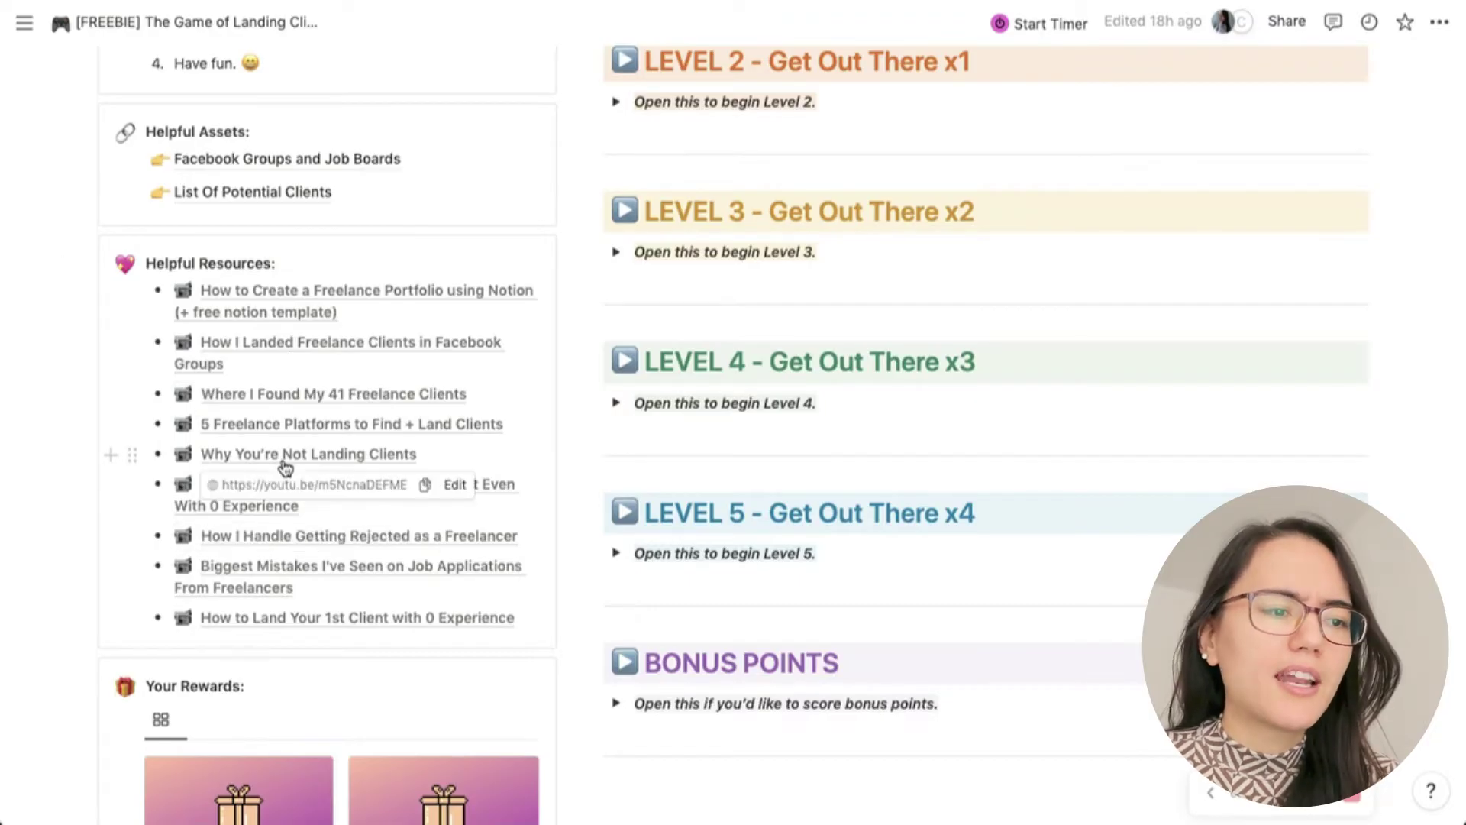
{"action": "scroll", "coordinate": [362, 534], "scroll_direction": "down", "scroll_amount": 3}
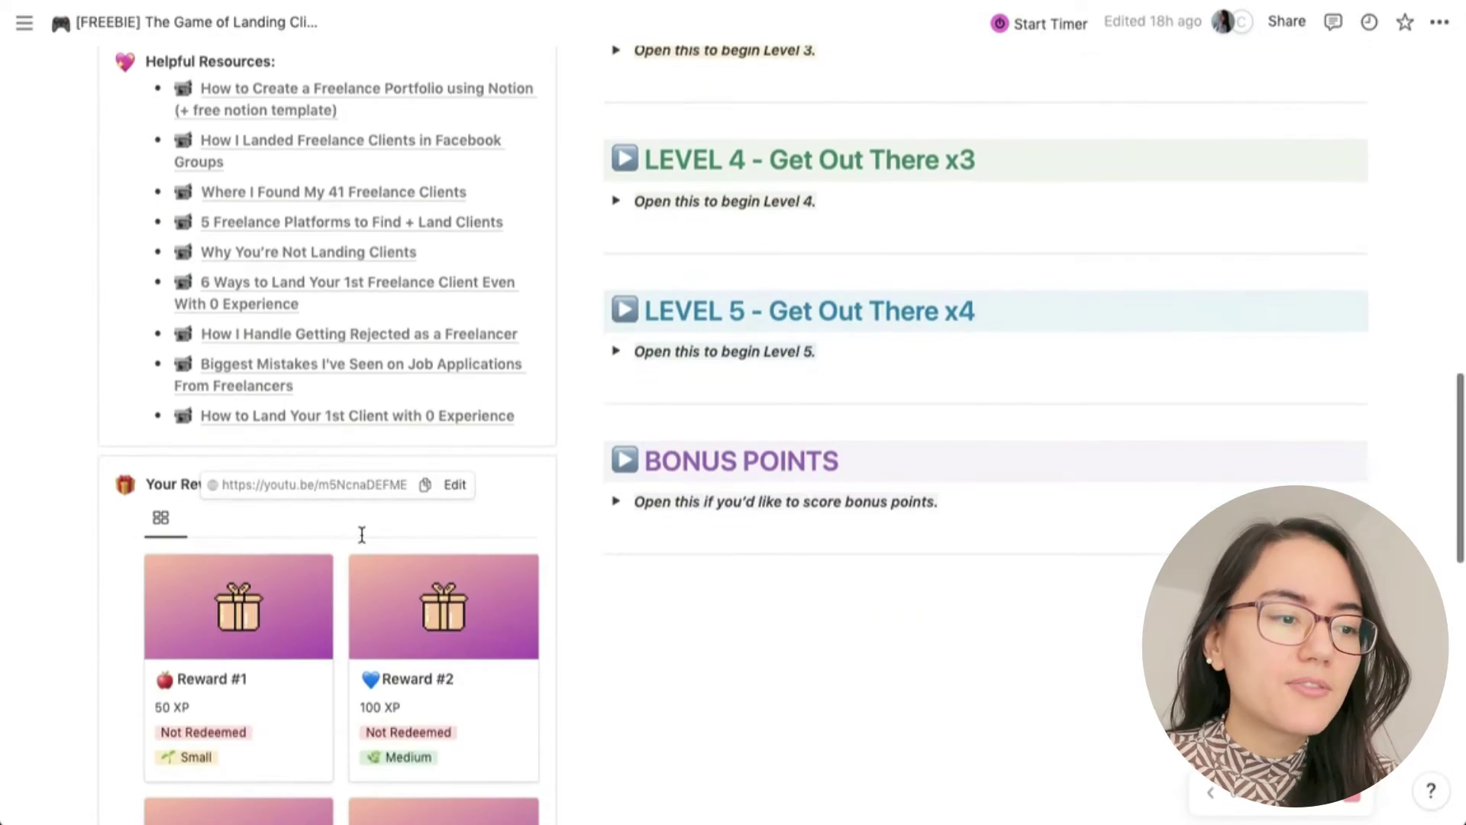
{"action": "scroll", "coordinate": [362, 534], "scroll_direction": "down", "scroll_amount": 4}
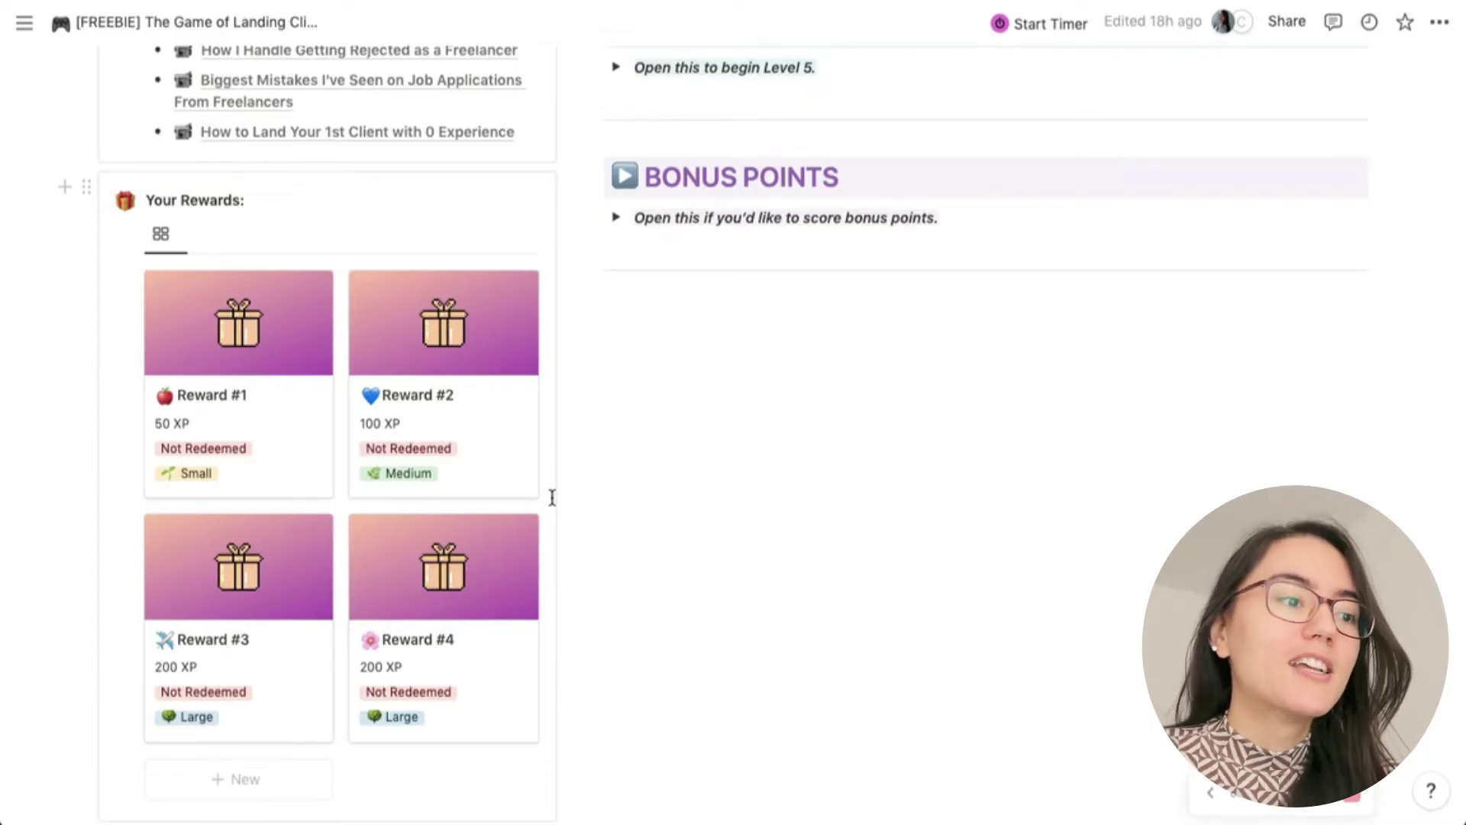
{"action": "scroll", "coordinate": [552, 497], "scroll_direction": "down", "scroll_amount": 10}
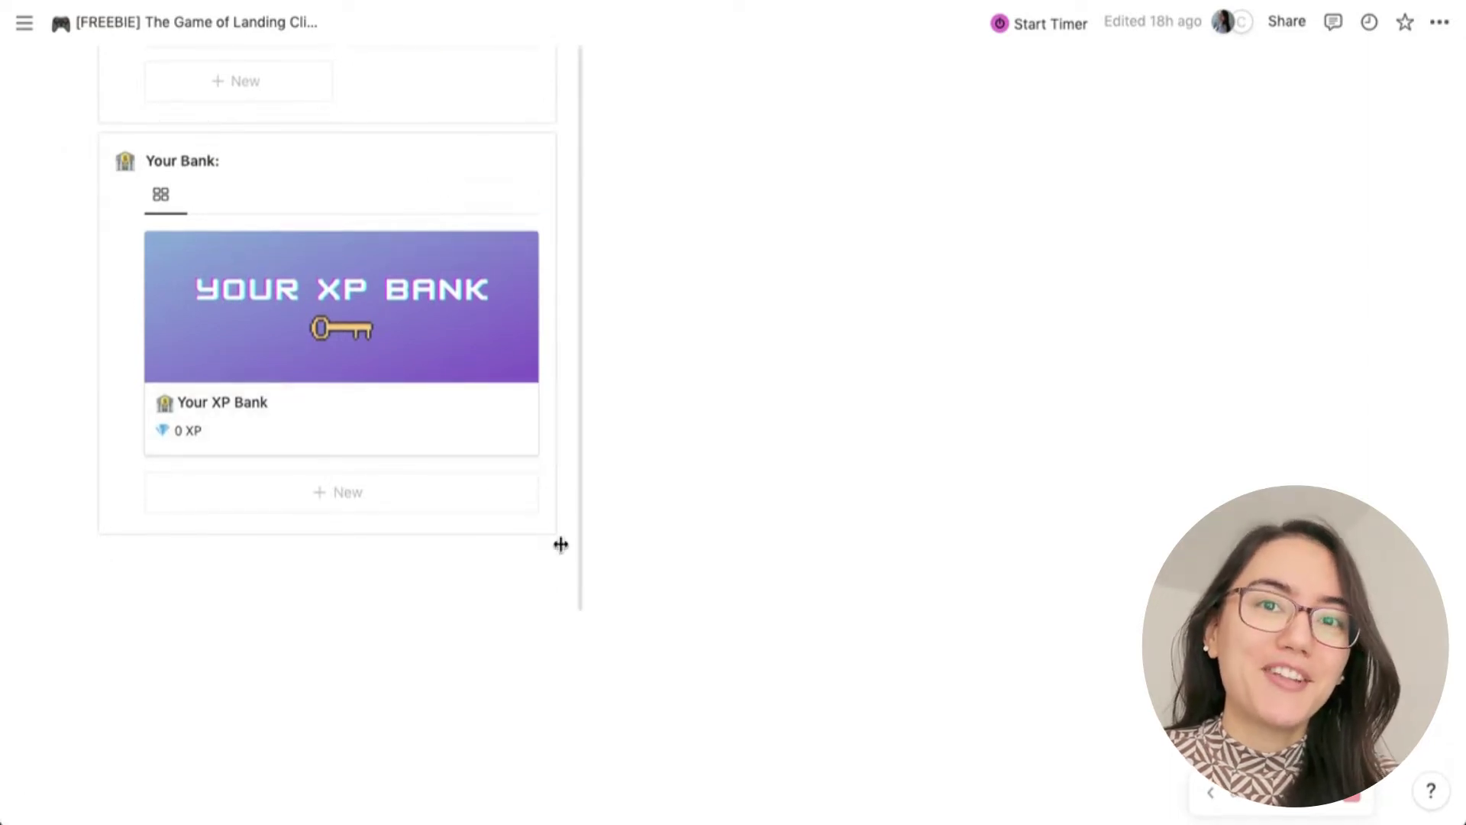
- Look over the Level 1 to Level 5 sections and the level progress cards beneath the page title
{"action": "scroll", "coordinate": [561, 543], "scroll_direction": "up", "scroll_amount": 15}
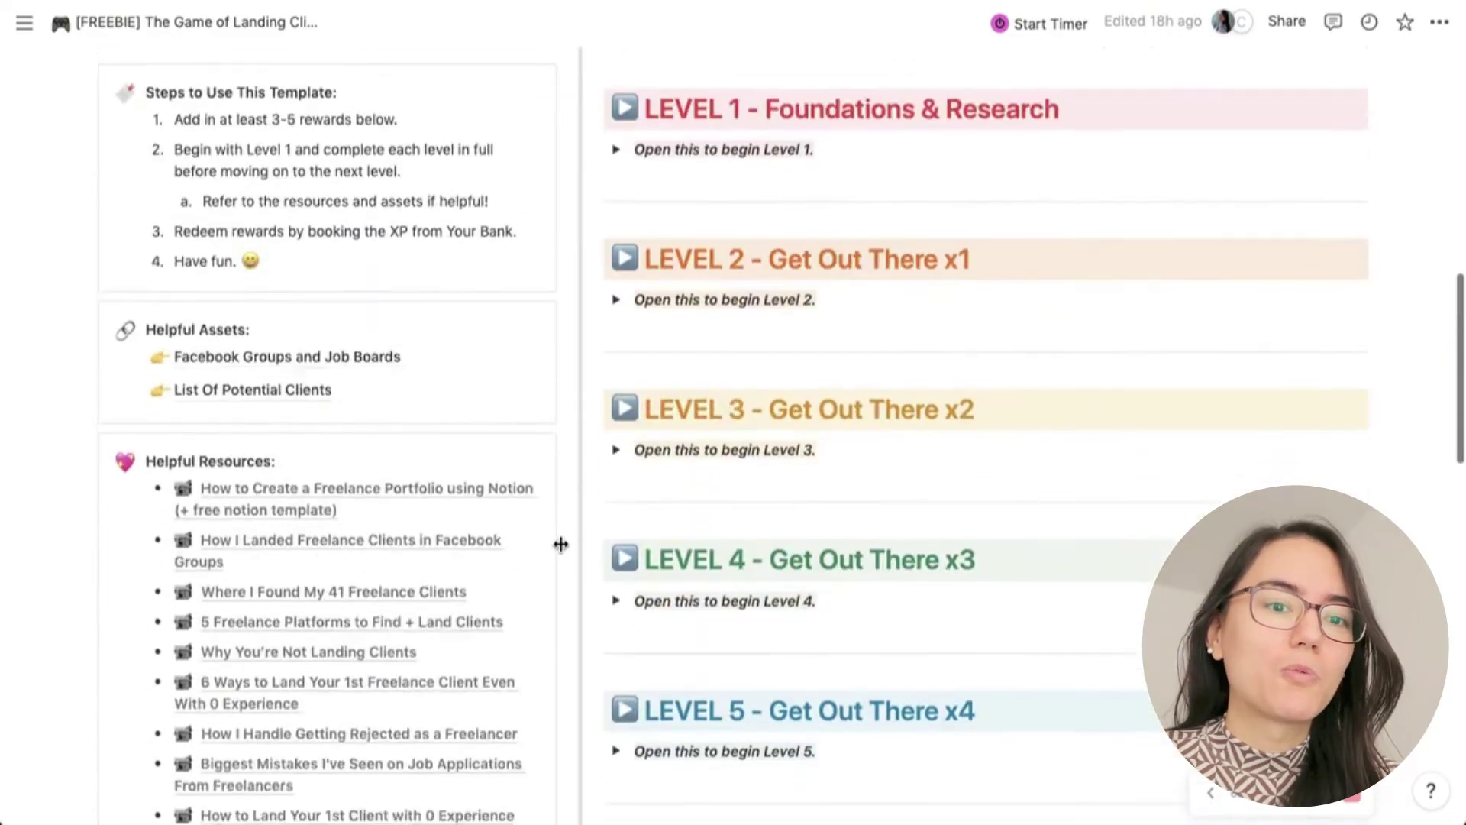
{"action": "scroll", "coordinate": [560, 545], "scroll_direction": "down", "scroll_amount": 1}
{"action": "scroll", "coordinate": [780, 164], "scroll_direction": "up", "scroll_amount": 1}
{"action": "scroll", "coordinate": [862, 361], "scroll_direction": "down", "scroll_amount": 1}
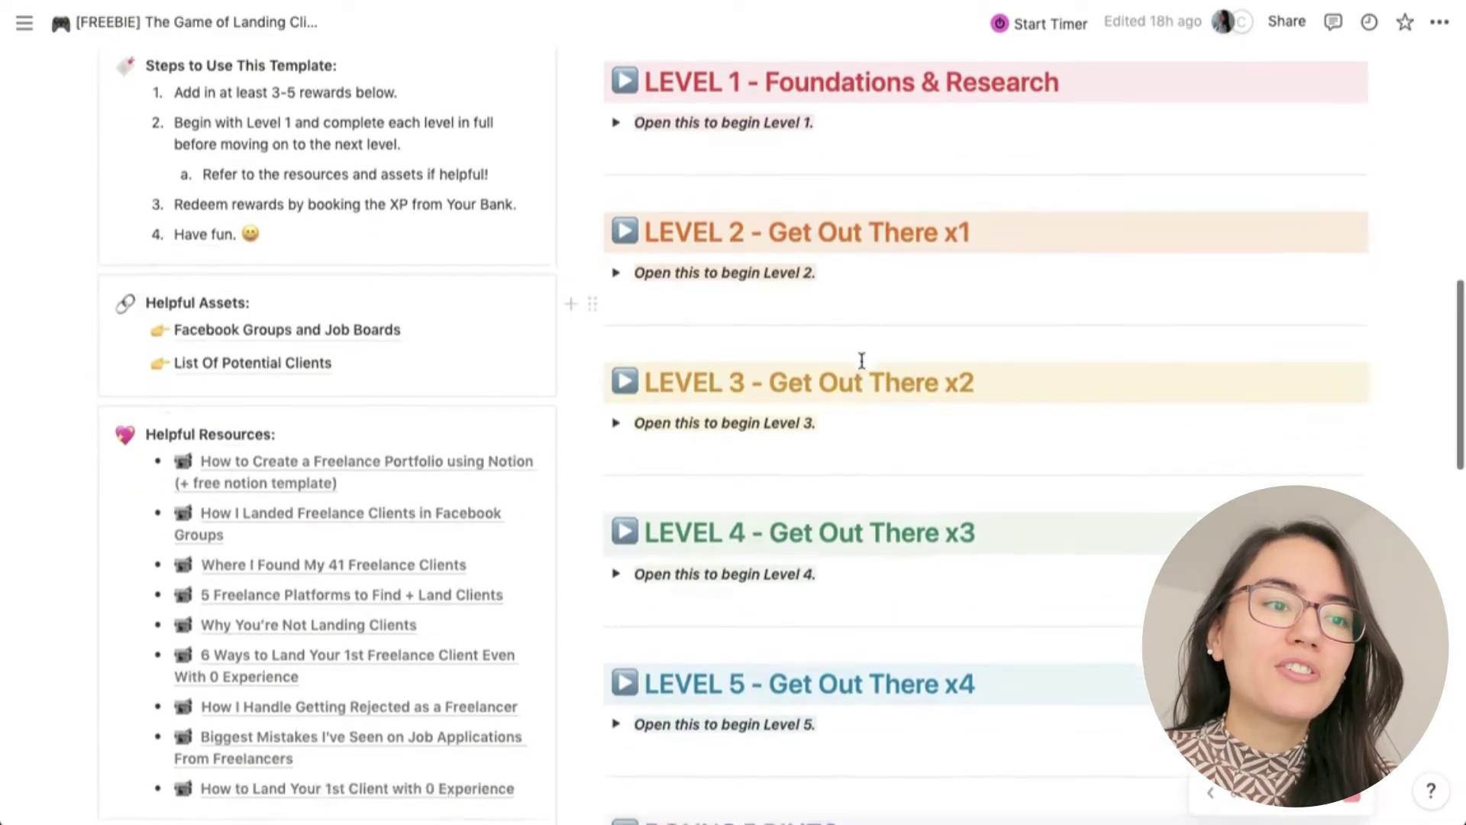
{"action": "scroll", "coordinate": [861, 360], "scroll_direction": "down", "scroll_amount": 2}
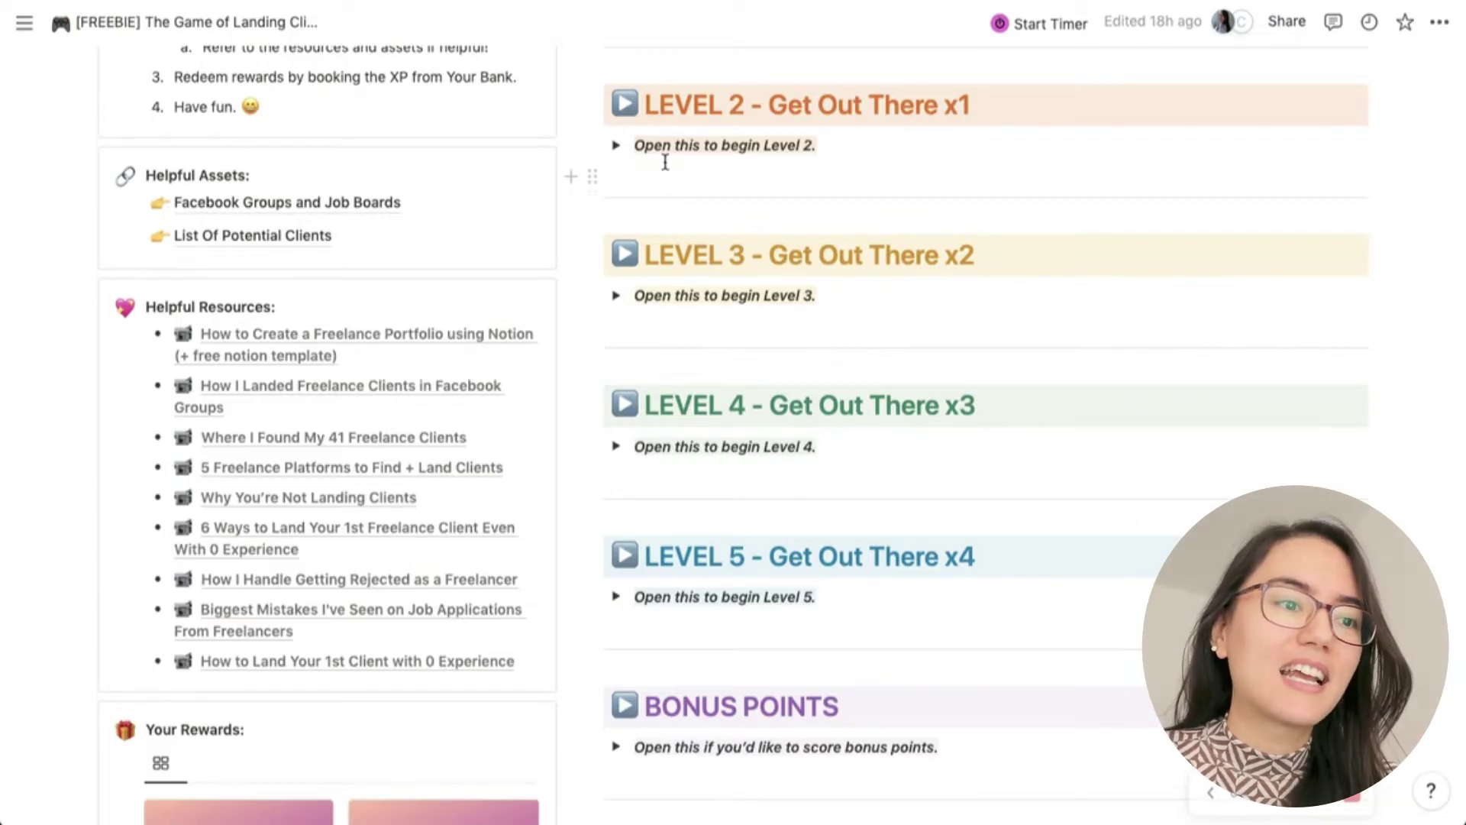
{"action": "scroll", "coordinate": [702, 161], "scroll_direction": "up", "scroll_amount": 2}
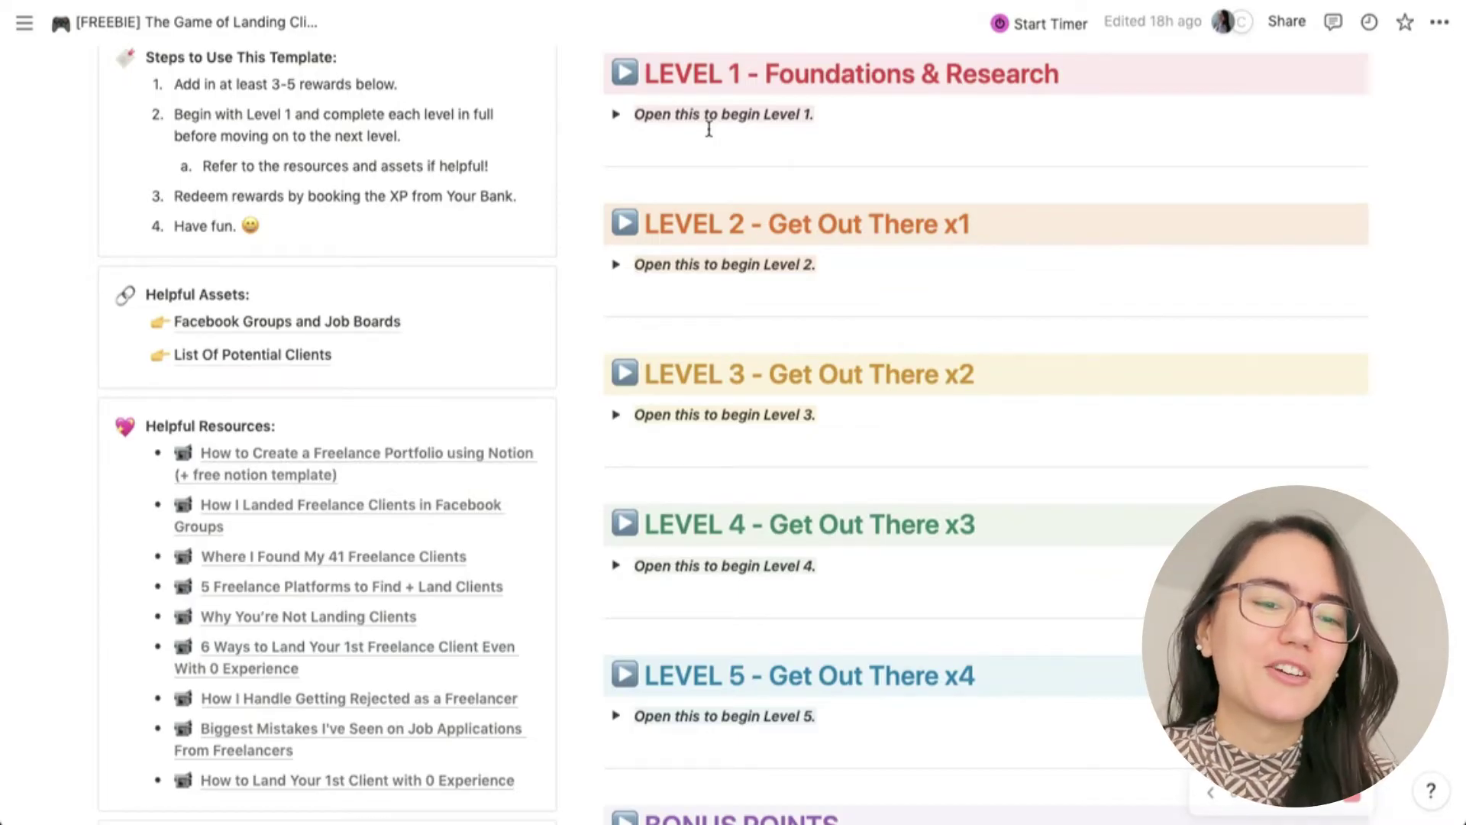
{"action": "scroll", "coordinate": [709, 130], "scroll_direction": "up", "scroll_amount": 10}
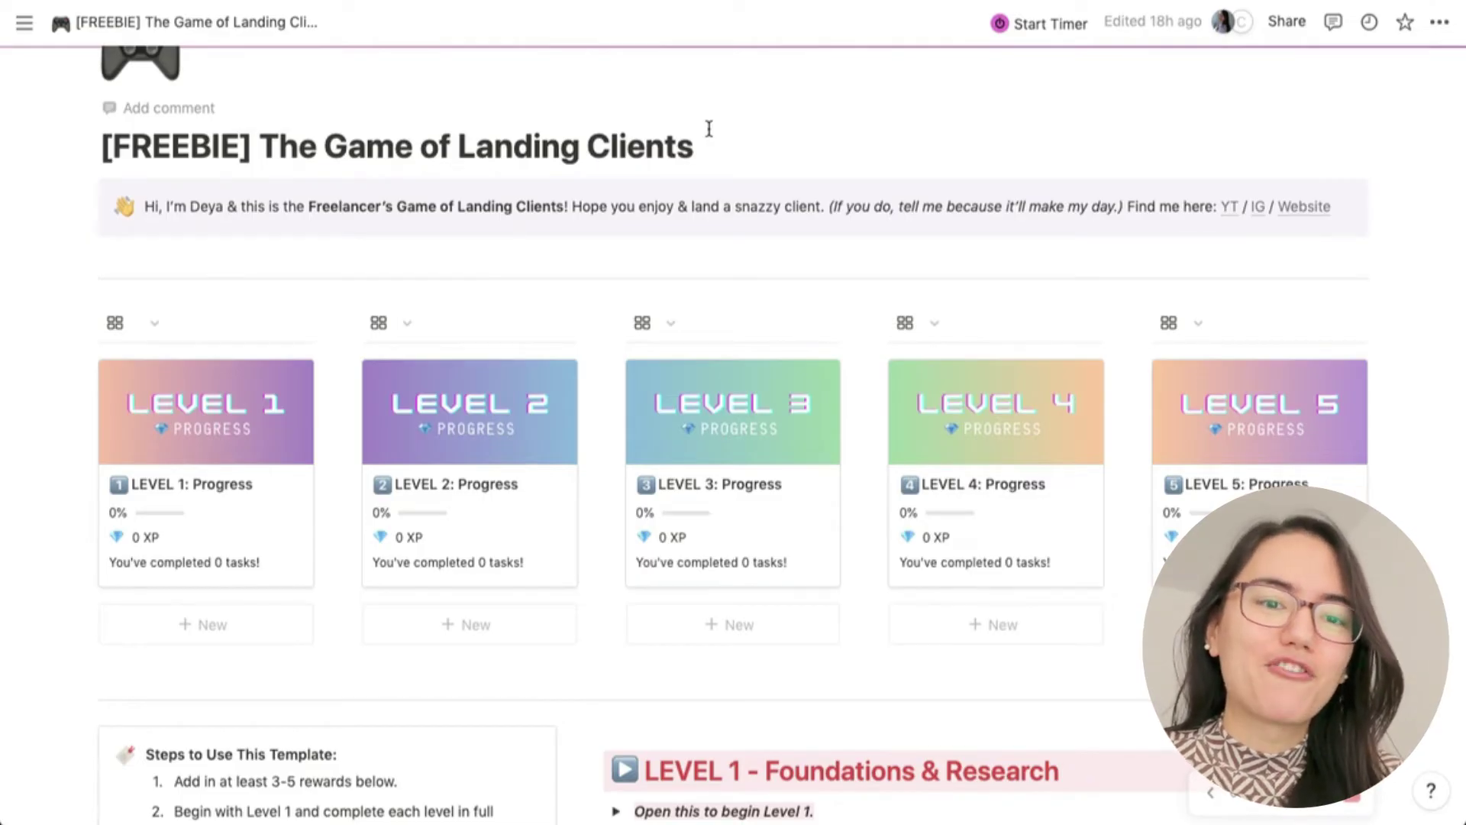
{"action": "scroll", "coordinate": [709, 129], "scroll_direction": "up", "scroll_amount": 5}
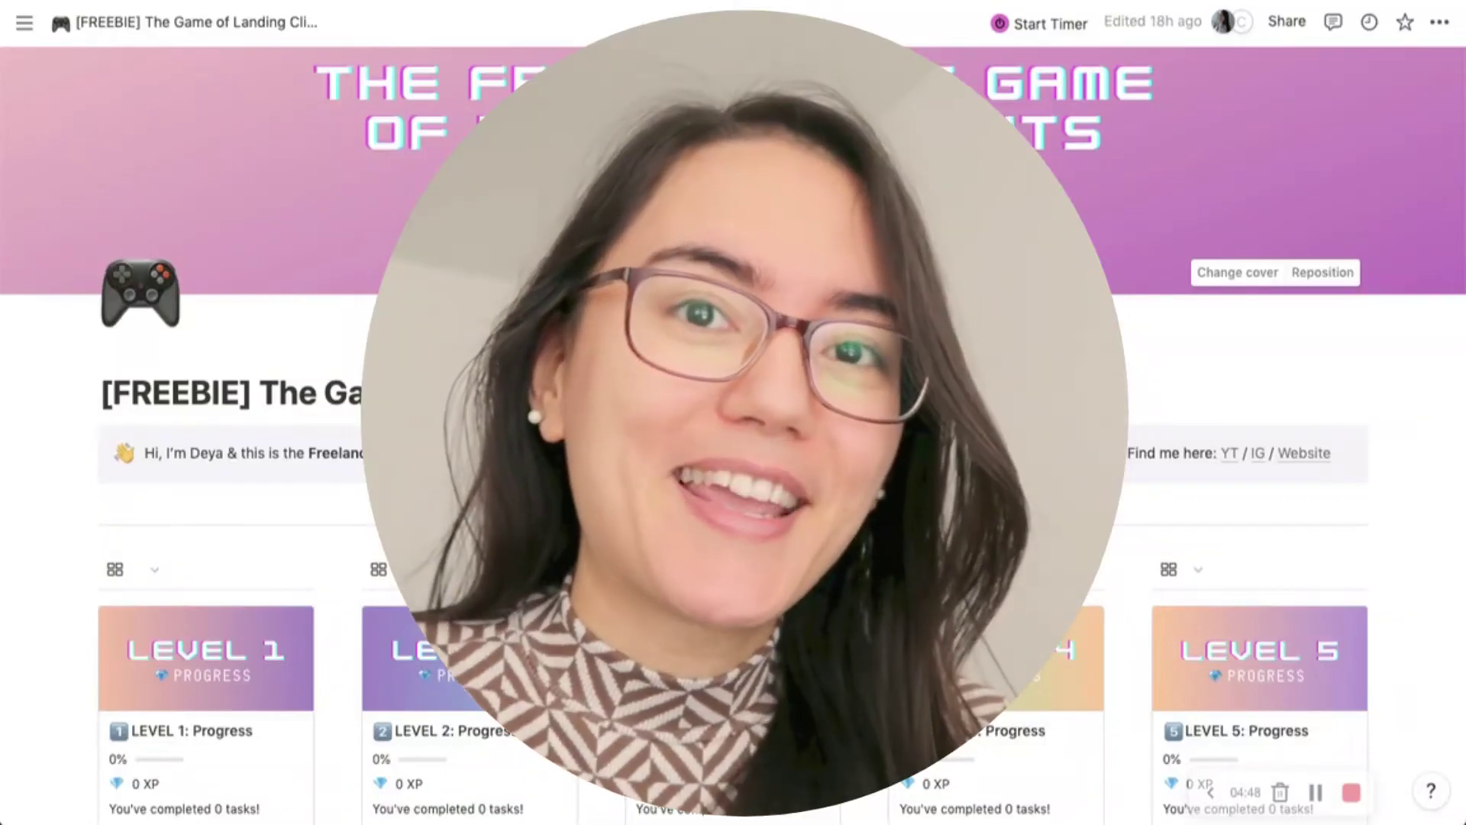
- Open the first reward in the rewards gallery, close it, and select its name for editing on the card
{"action": "scroll", "coordinate": [708, 127], "scroll_direction": "down", "scroll_amount": 12}
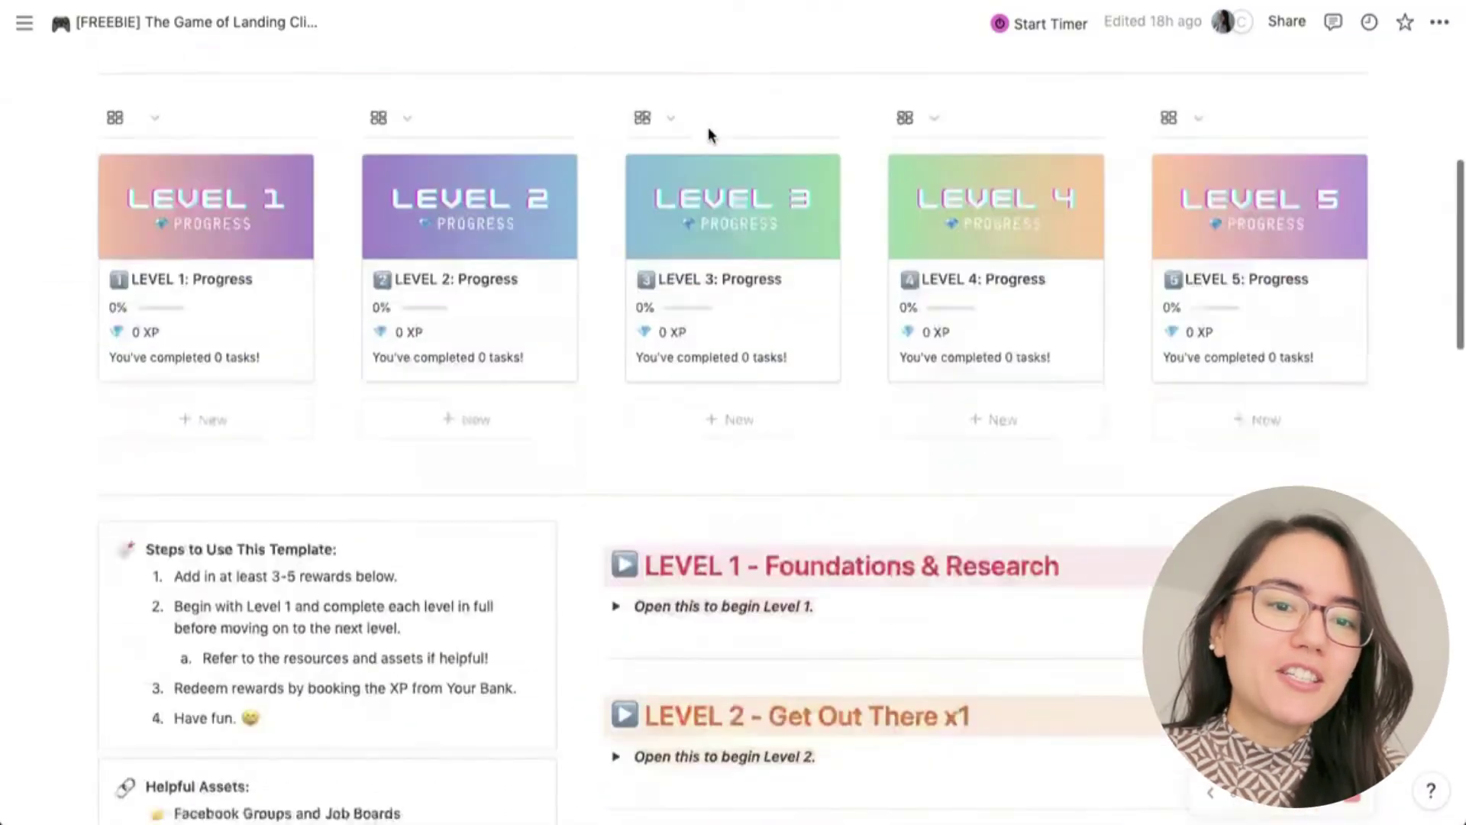
{"action": "scroll", "coordinate": [708, 128], "scroll_direction": "down", "scroll_amount": 8}
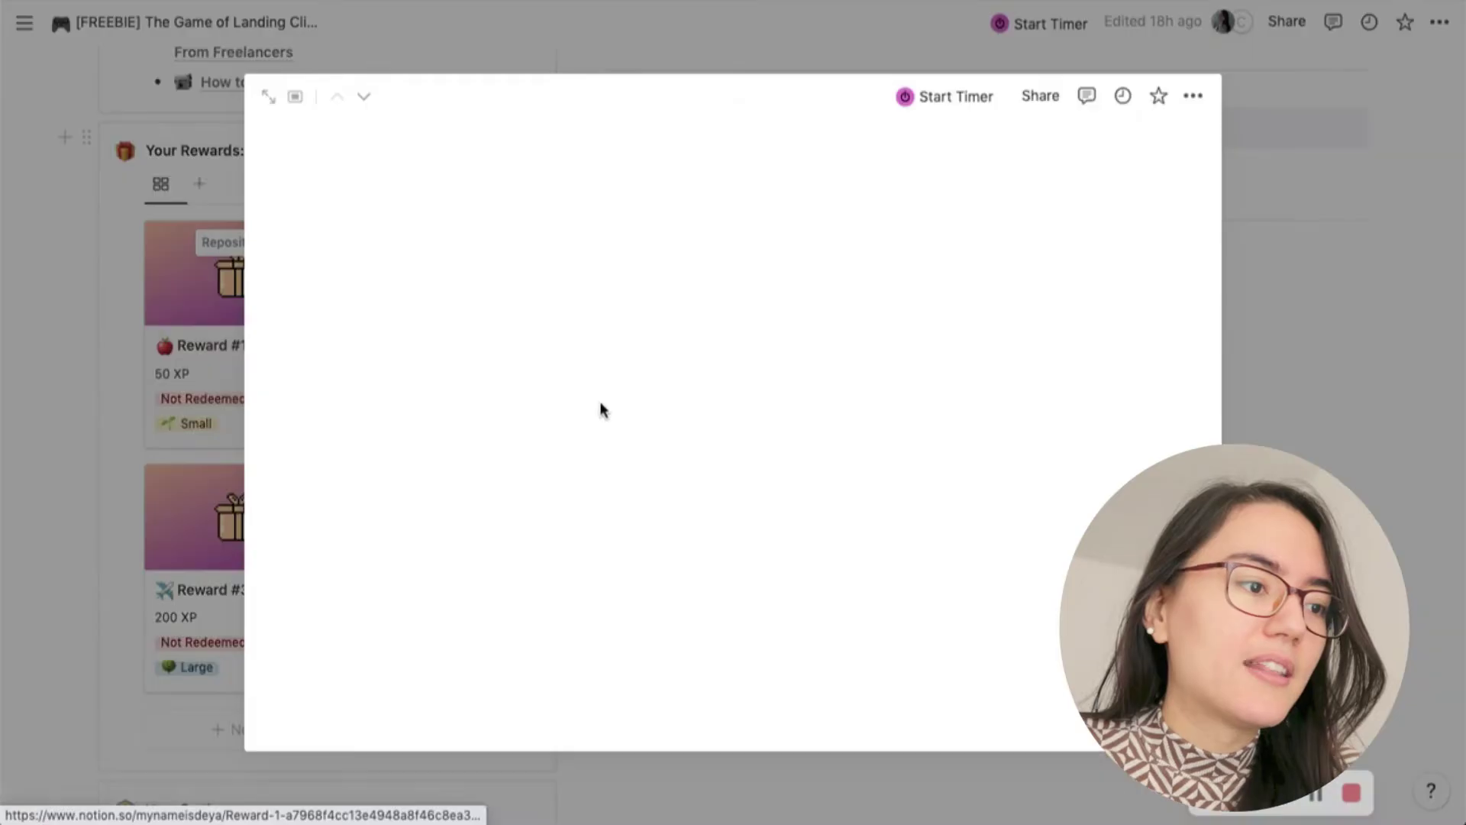
{"action": "triple_click", "coordinate": [483, 399]}
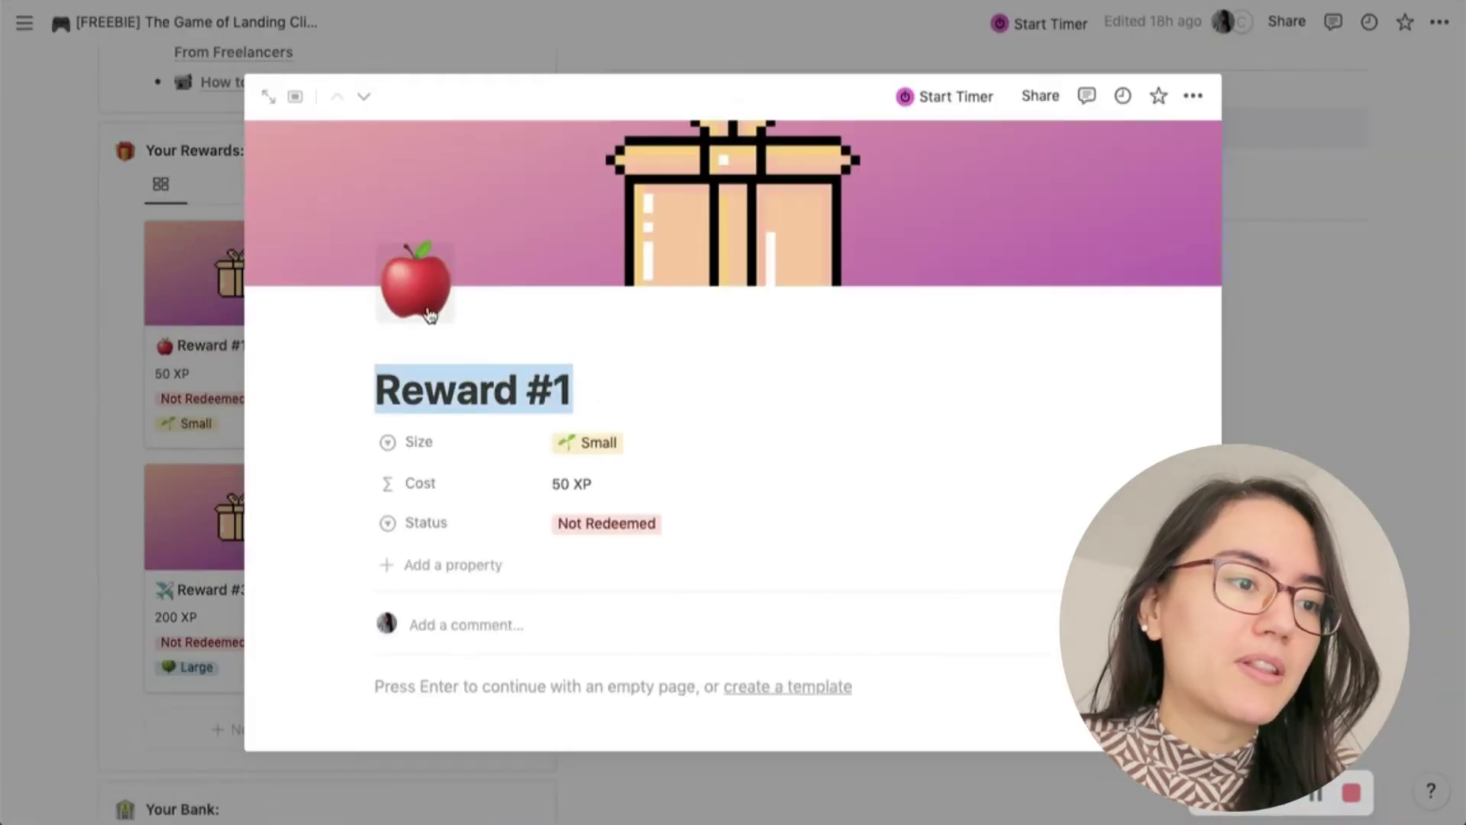
{"action": "left_click", "coordinate": [152, 357]}
{"action": "left_click", "coordinate": [150, 356]}
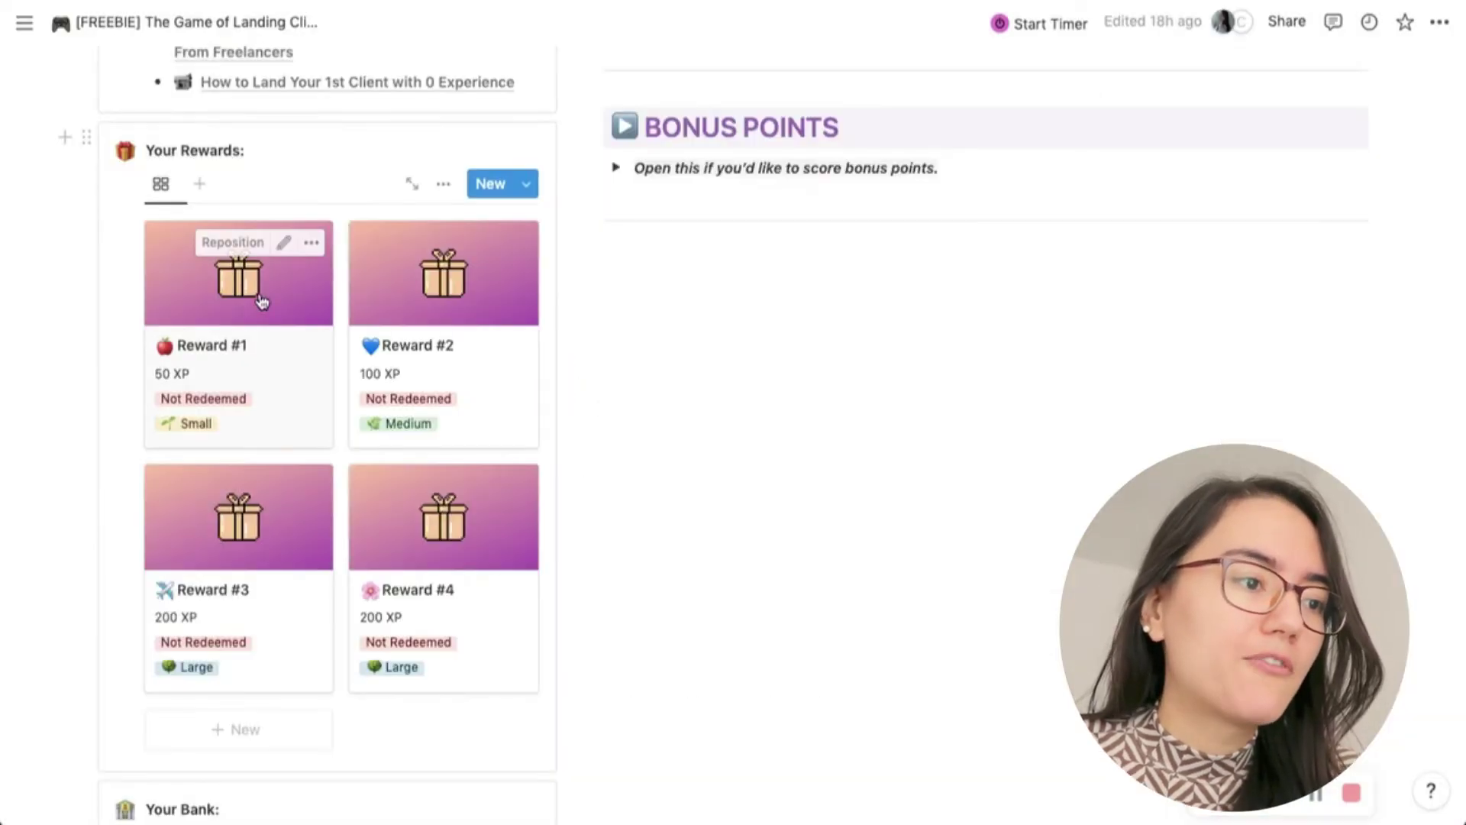
{"action": "left_click", "coordinate": [284, 244]}
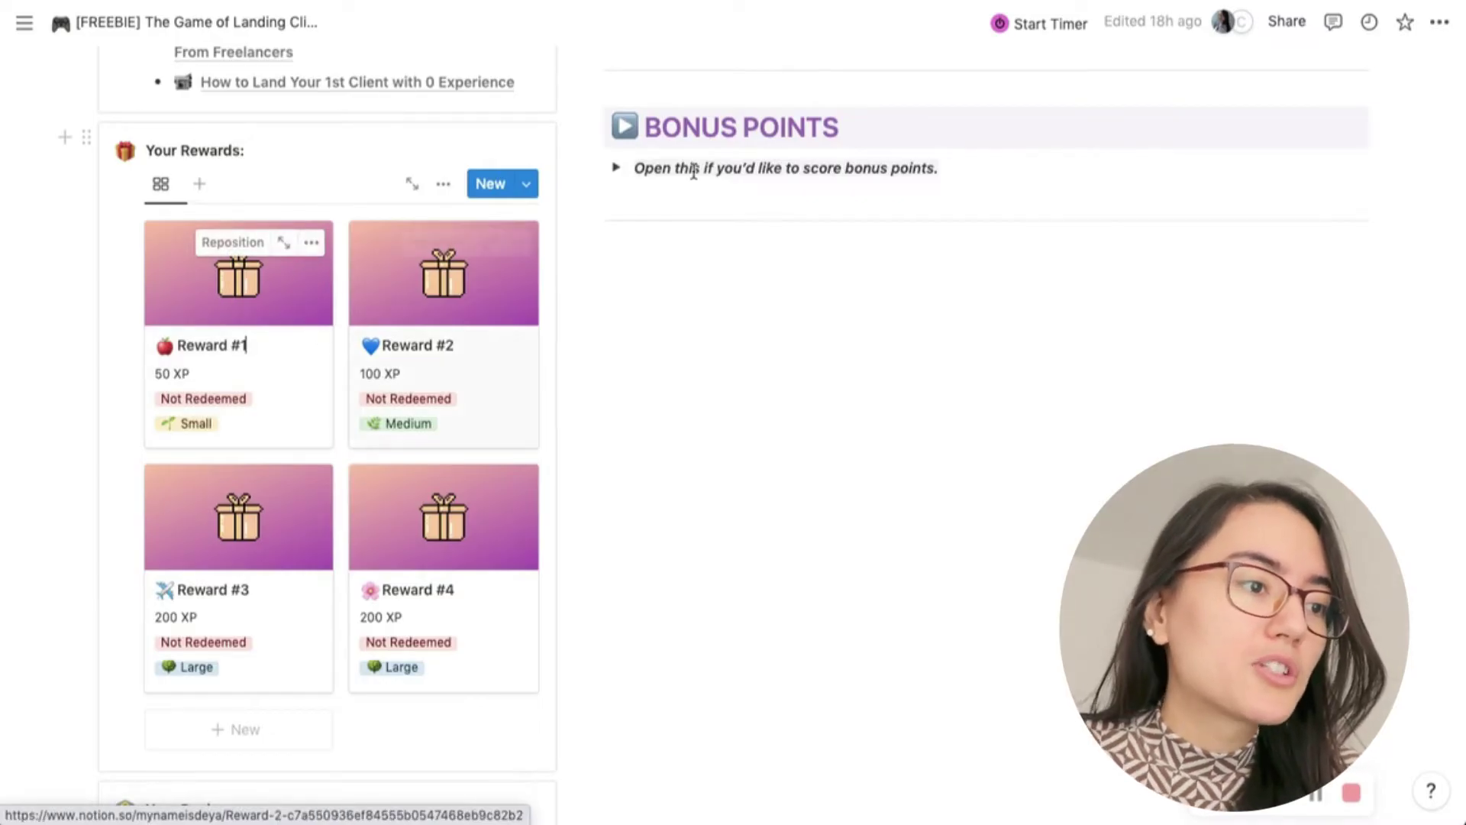
{"action": "triple_click", "coordinate": [233, 343]}
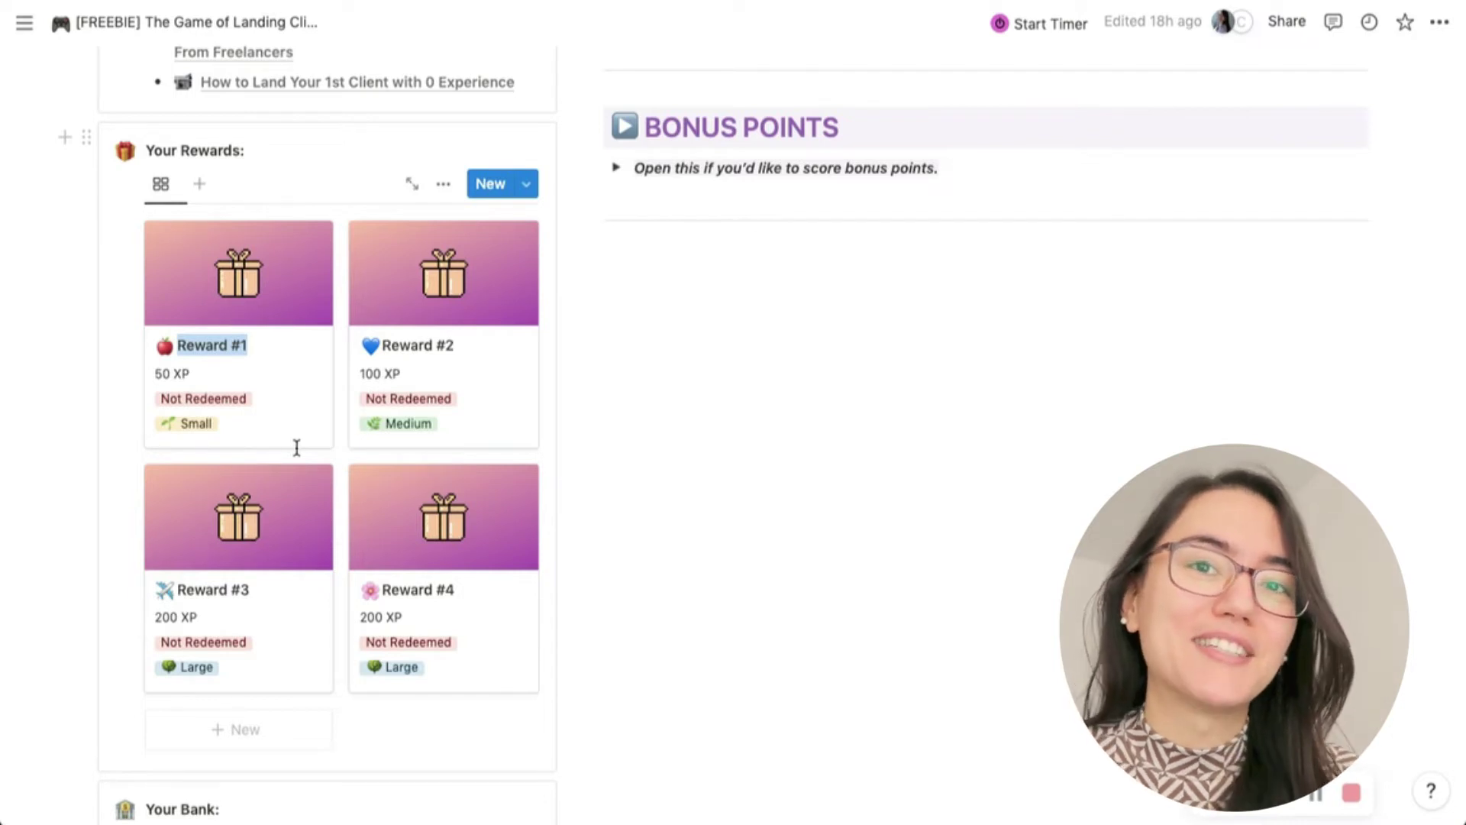
- Expand the Level 1 - Foundations & Research toggle to show its goal and to-do's
{"action": "scroll", "coordinate": [485, 430], "scroll_direction": "up", "scroll_amount": 15}
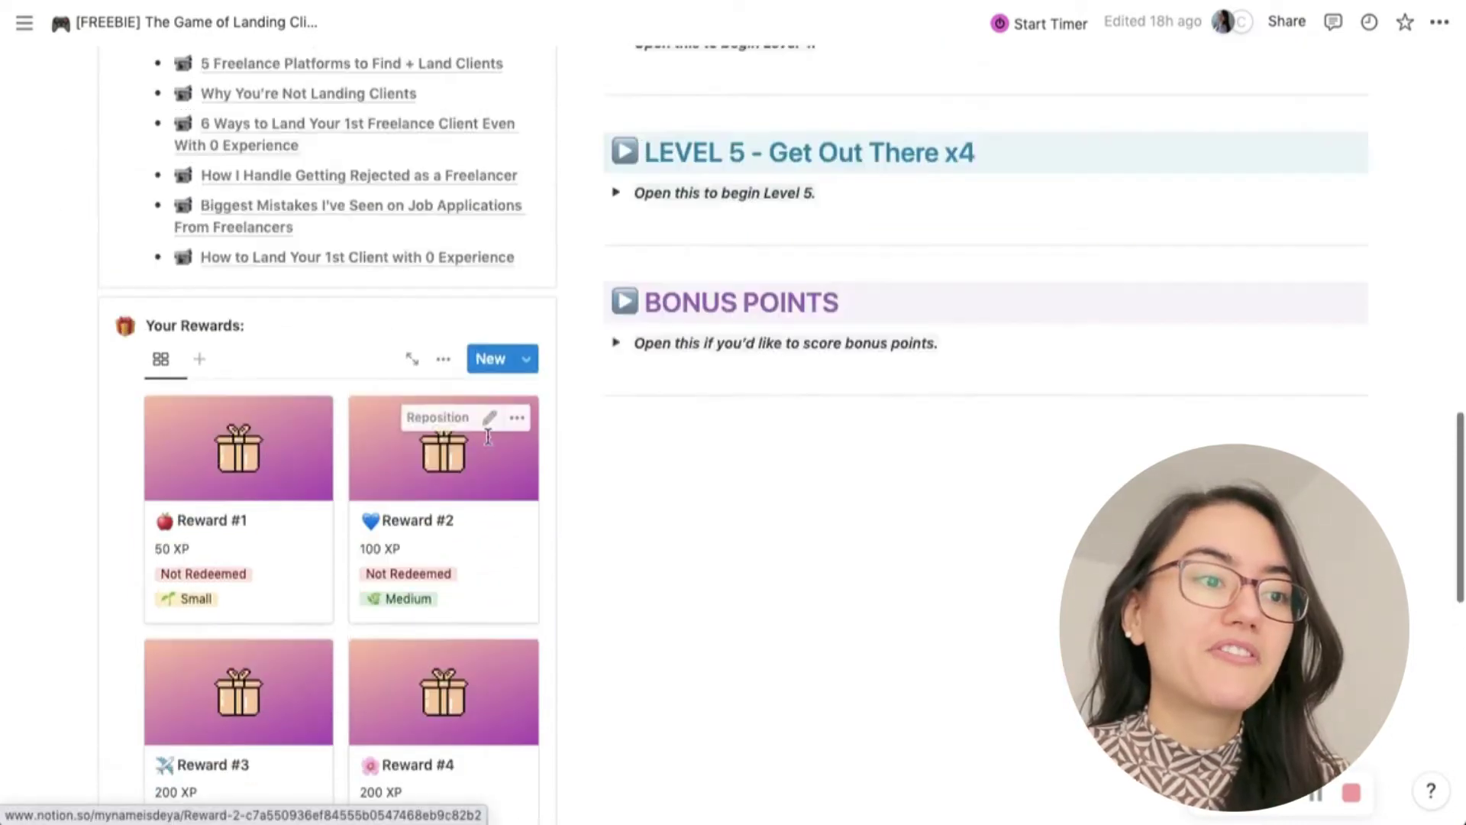
{"action": "scroll", "coordinate": [488, 436], "scroll_direction": "down", "scroll_amount": 1}
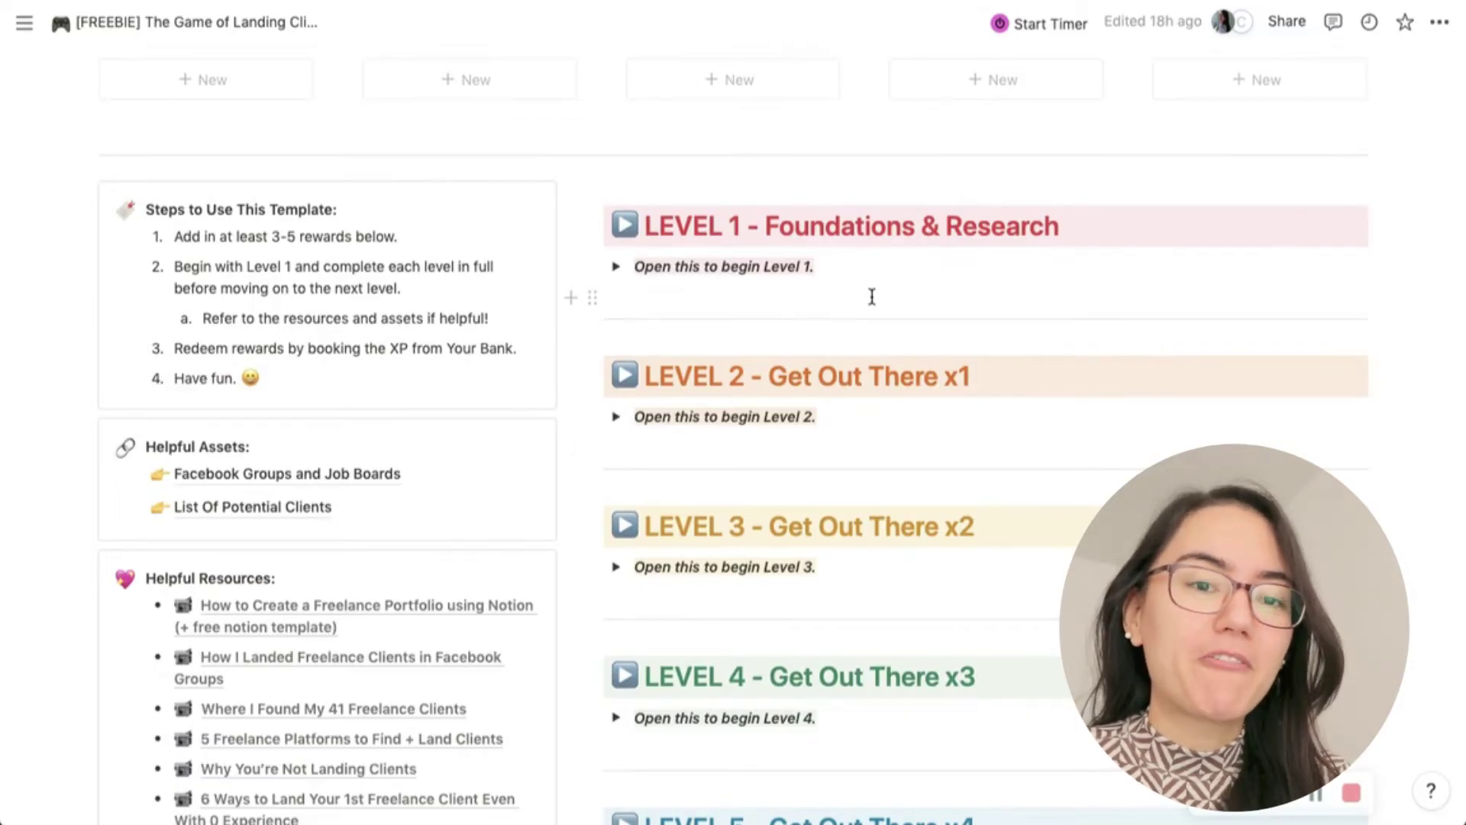
{"action": "left_click", "coordinate": [616, 267]}
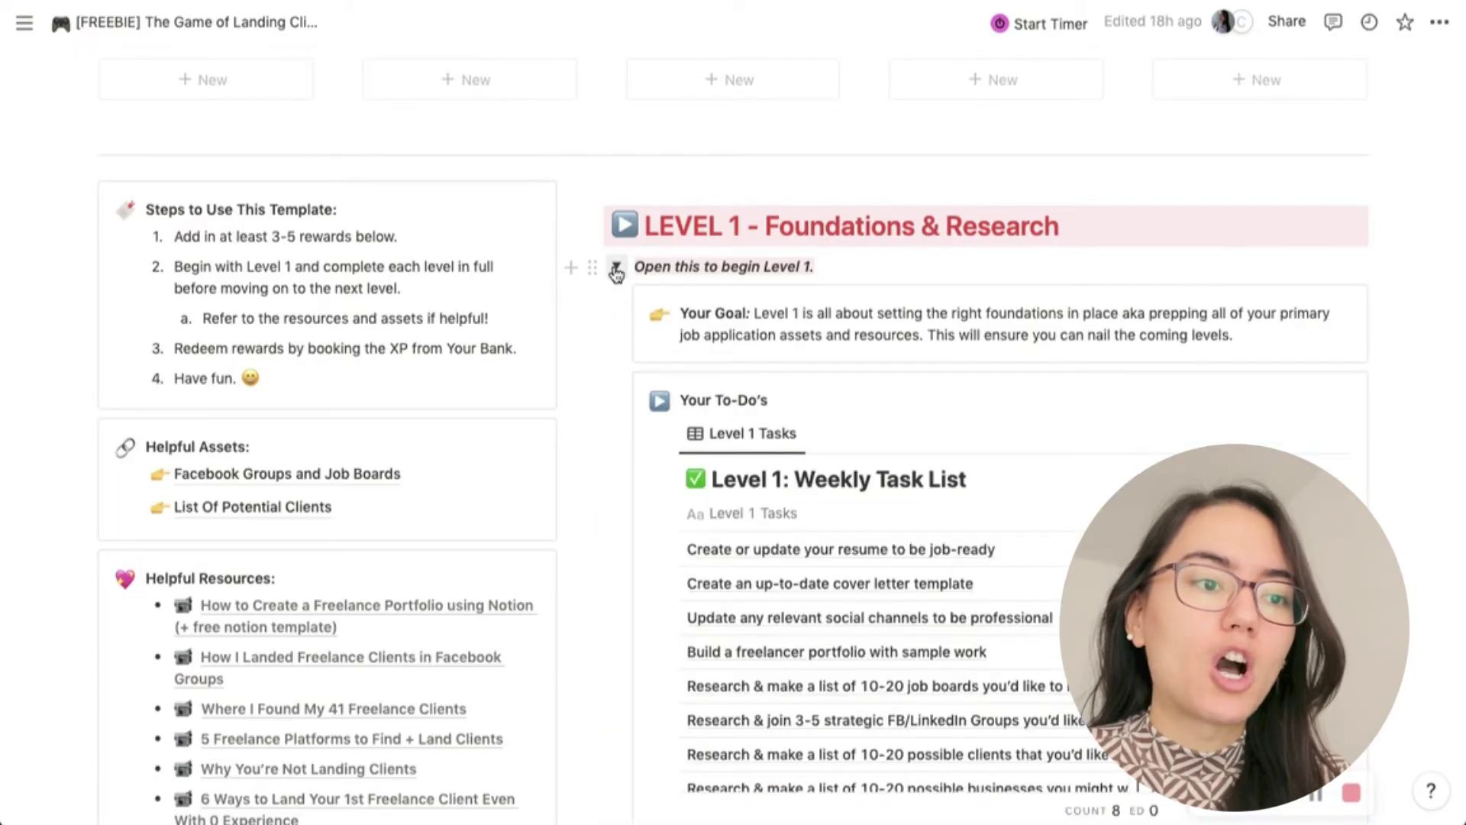
{"action": "left_click", "coordinate": [616, 267]}
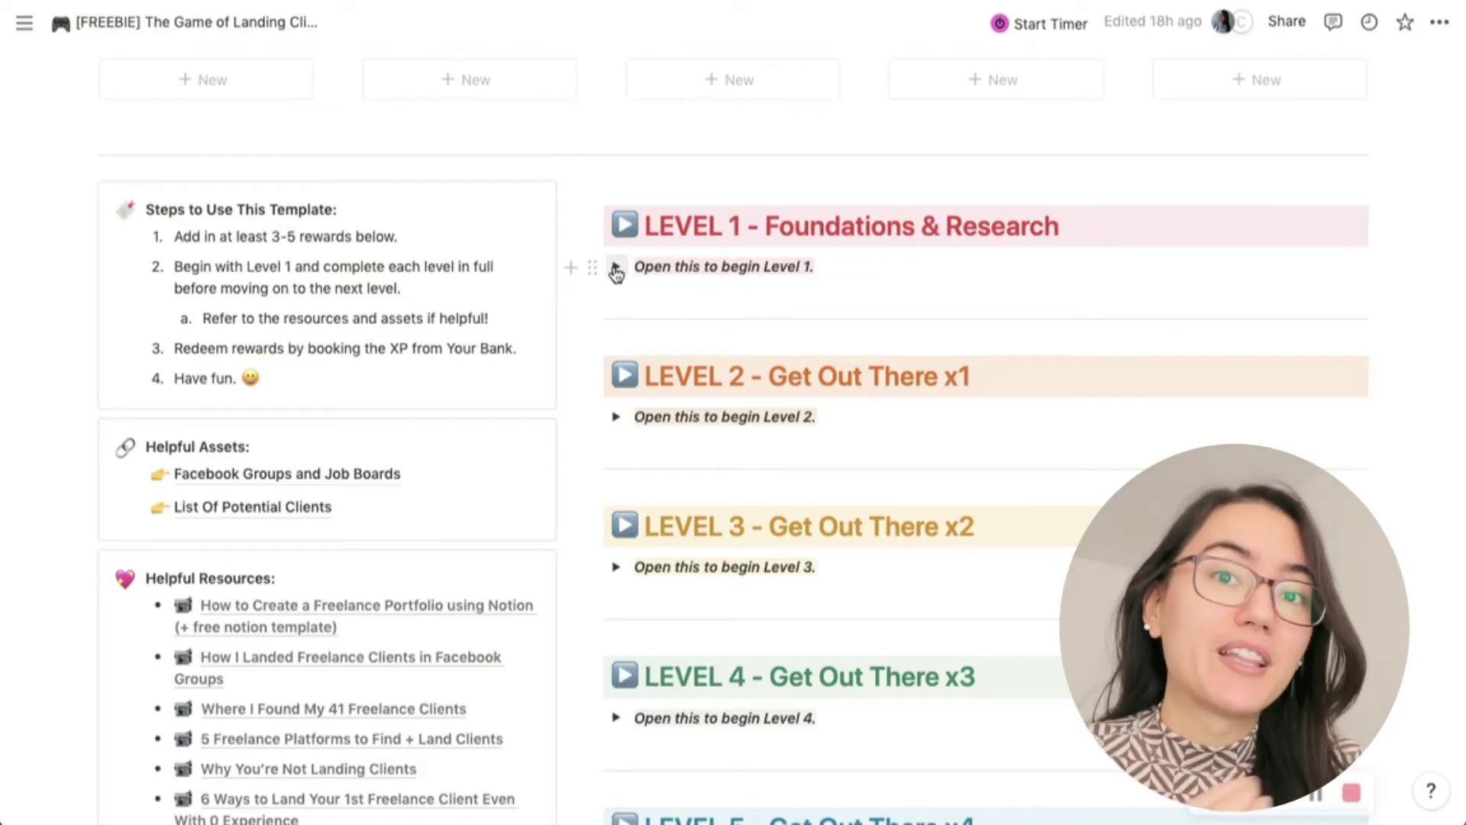
{"action": "left_click", "coordinate": [615, 268]}
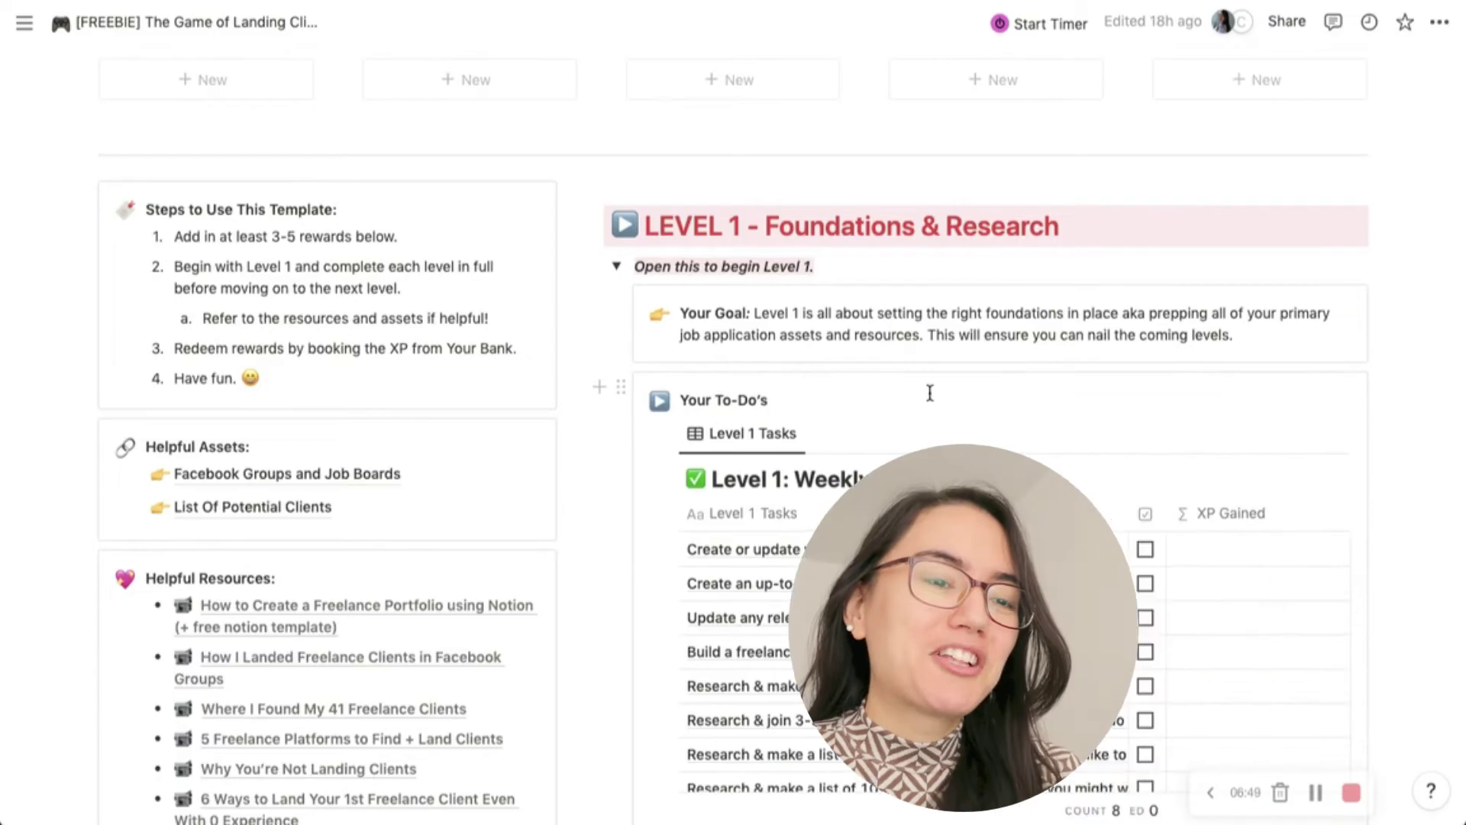
- Mark the resume task as done in the Level 1 weekly task list
{"action": "scroll", "coordinate": [930, 392], "scroll_direction": "down", "scroll_amount": 3}
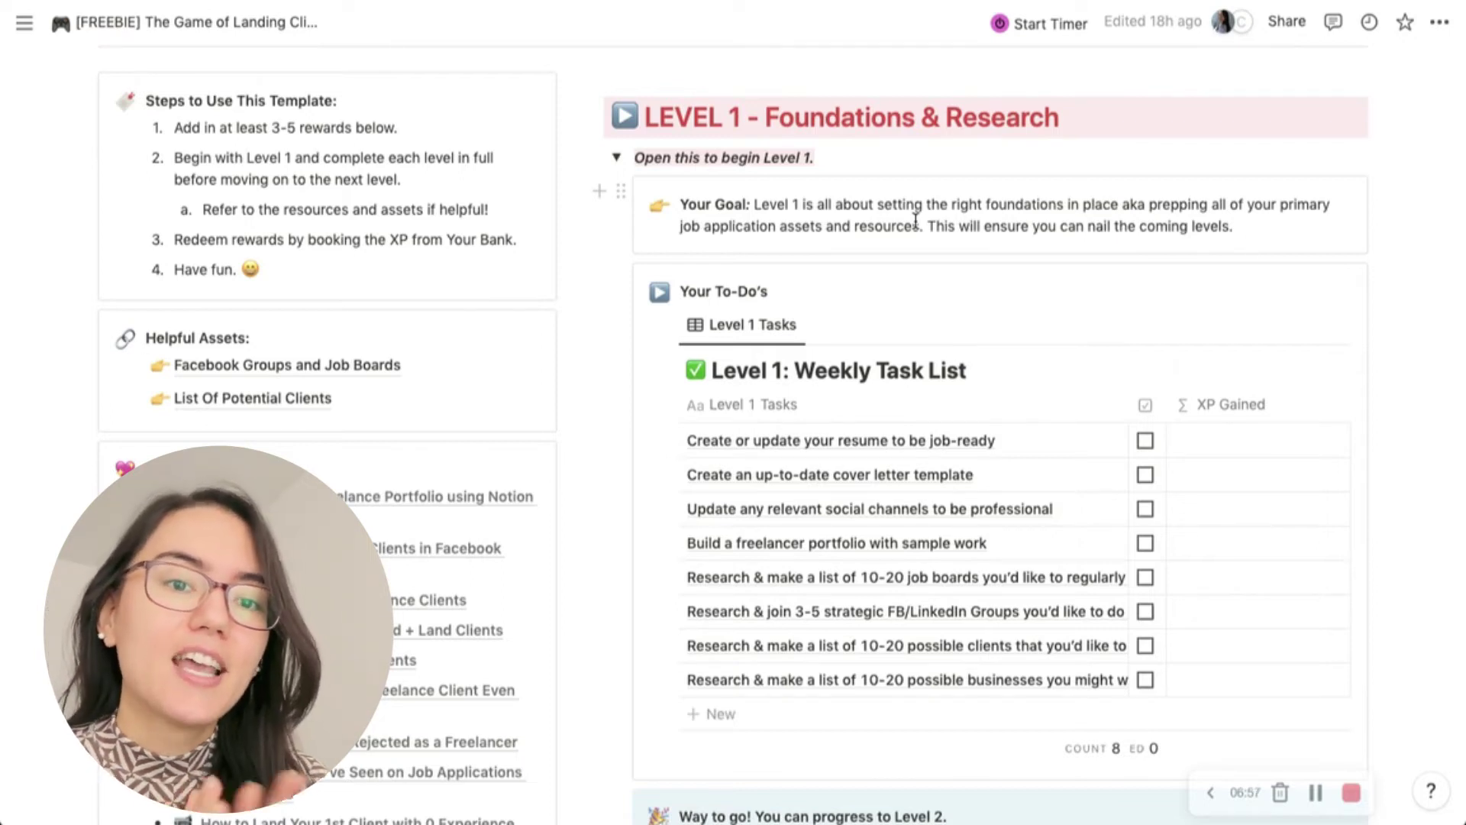
{"action": "scroll", "coordinate": [916, 220], "scroll_direction": "down", "scroll_amount": 2}
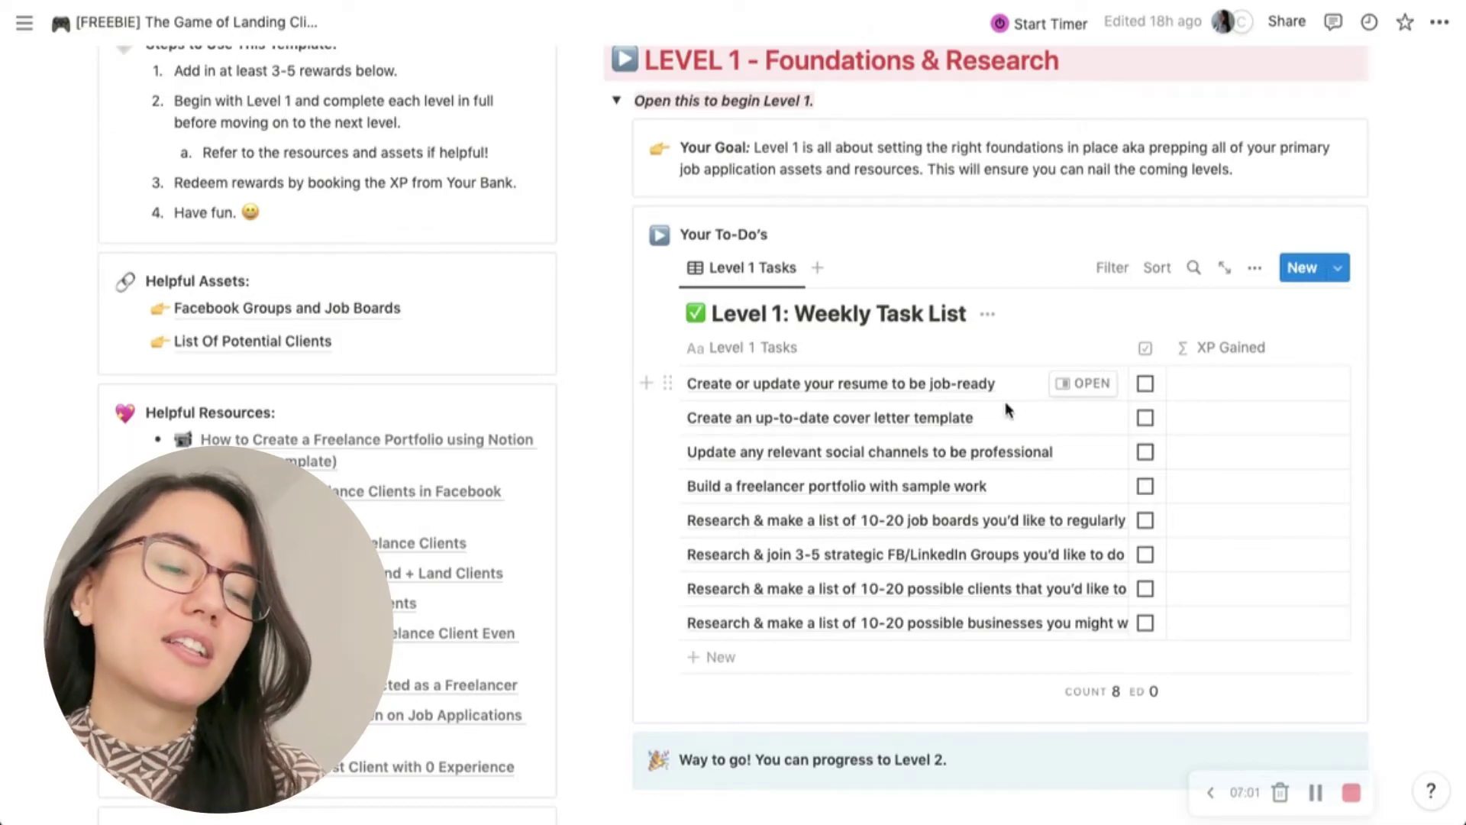
{"action": "left_click", "coordinate": [1145, 384]}
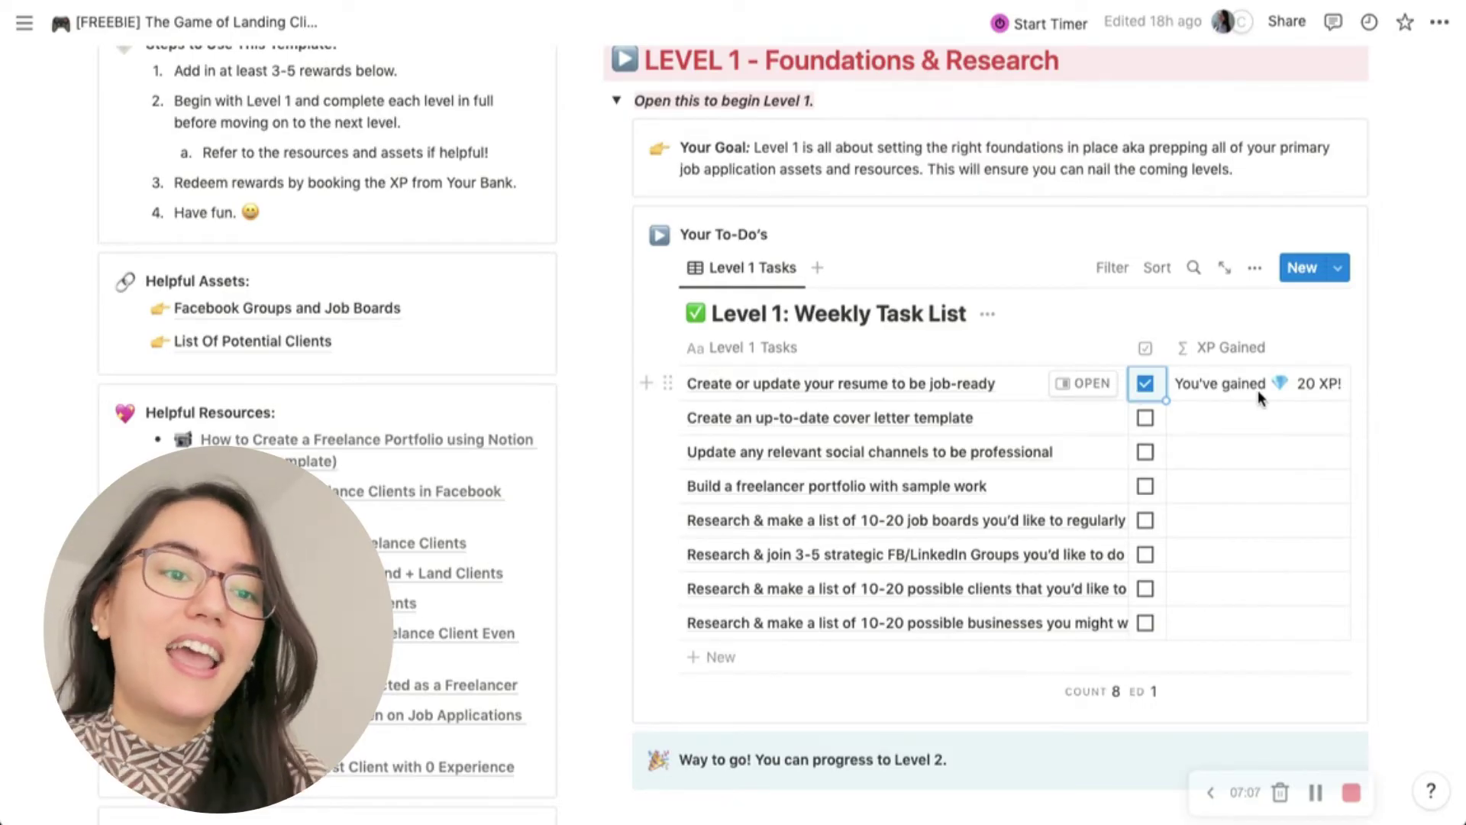
- Tick the cover letter template and social channels tasks in the Level 1 list, and clear both checkboxes again
{"action": "left_click", "coordinate": [1145, 417]}
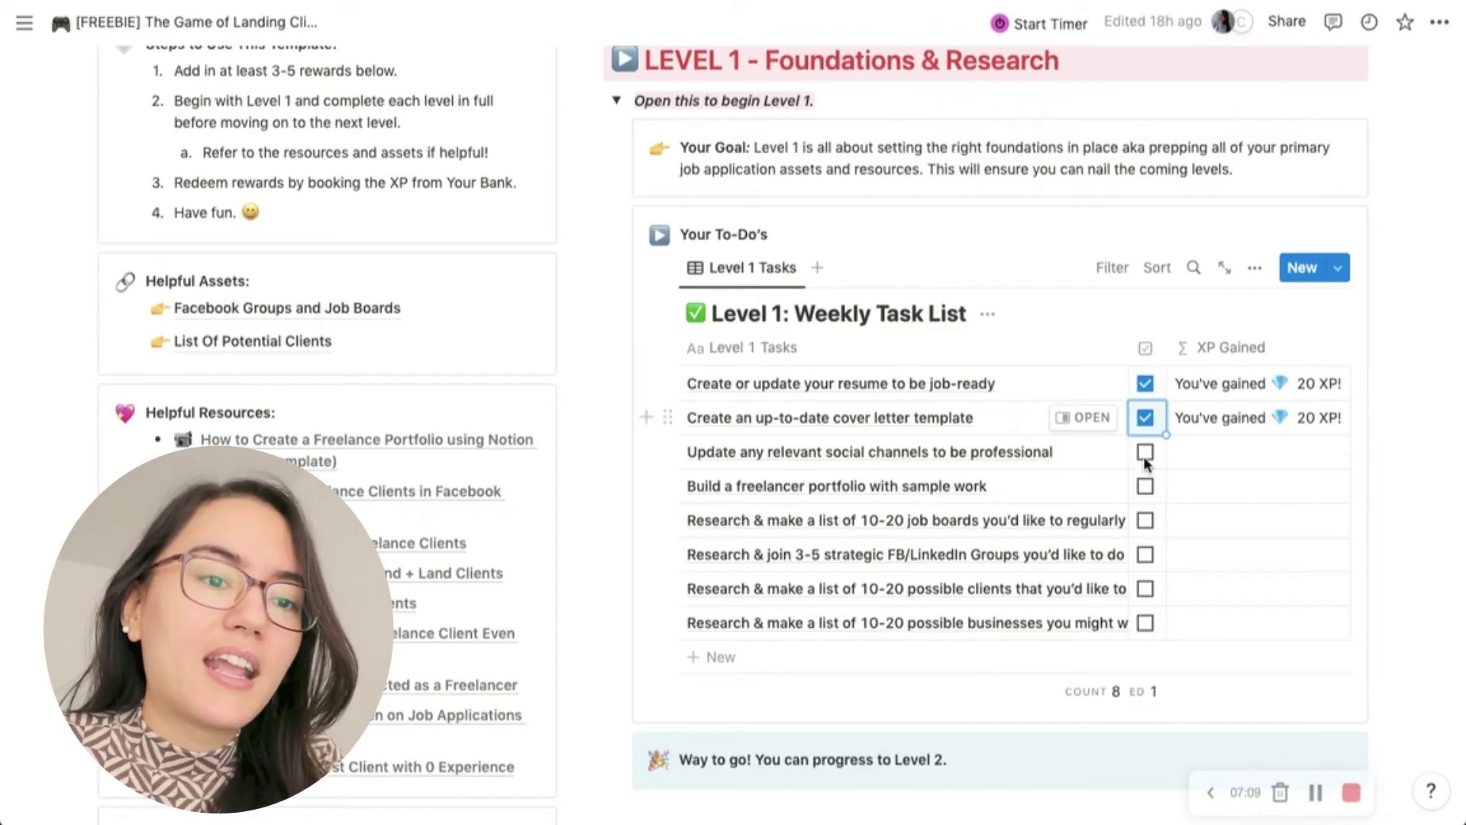
{"action": "left_click", "coordinate": [1146, 451]}
{"action": "left_click", "coordinate": [1146, 452]}
{"action": "left_click", "coordinate": [1145, 418]}
- Compare the Level 1 progress card's percentage, XP and completed-task line with the Level 1 task list
{"action": "scroll", "coordinate": [1143, 424], "scroll_direction": "up", "scroll_amount": 4}
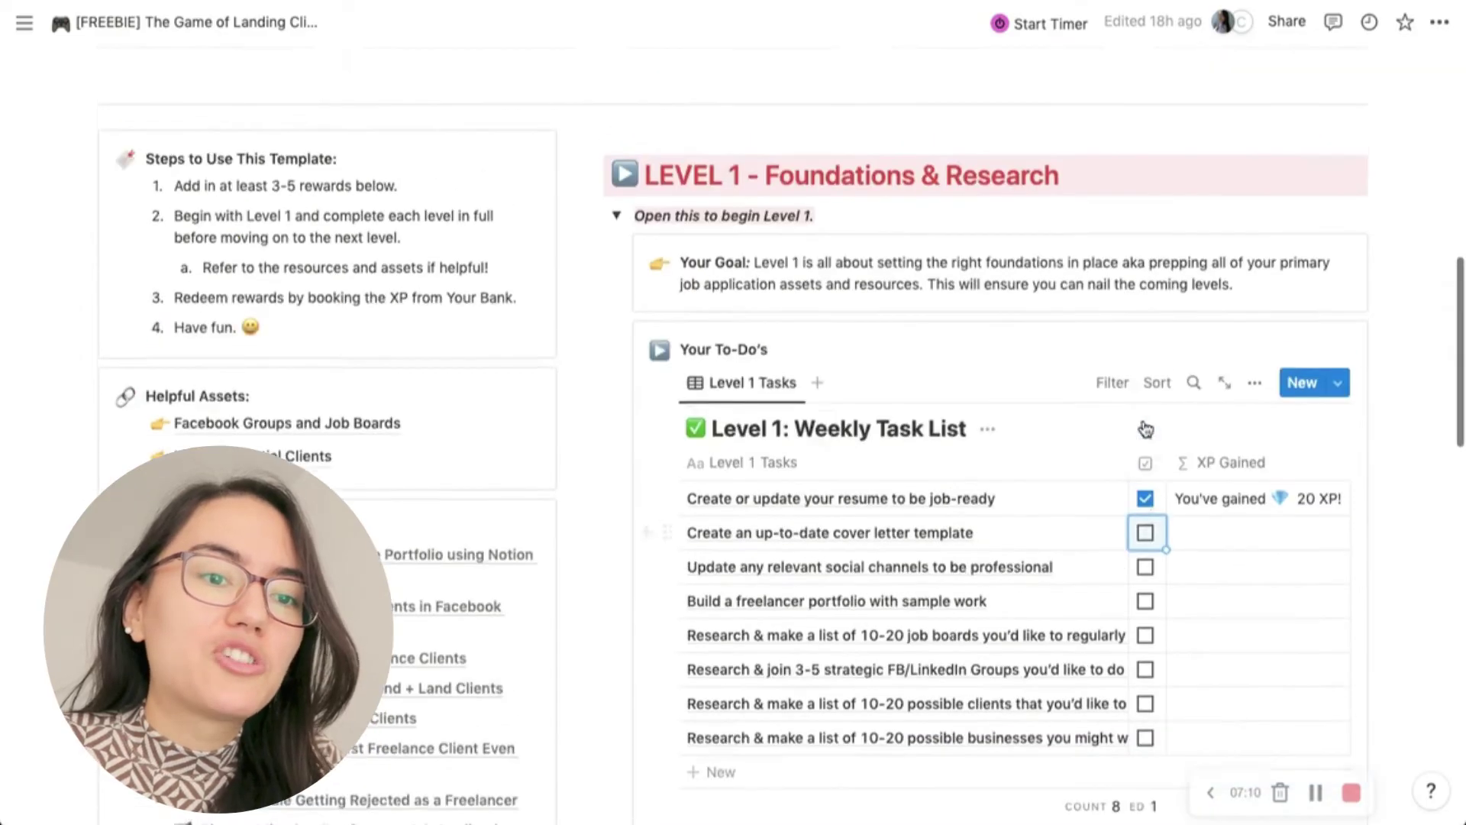
{"action": "scroll", "coordinate": [1113, 557], "scroll_direction": "up", "scroll_amount": 5}
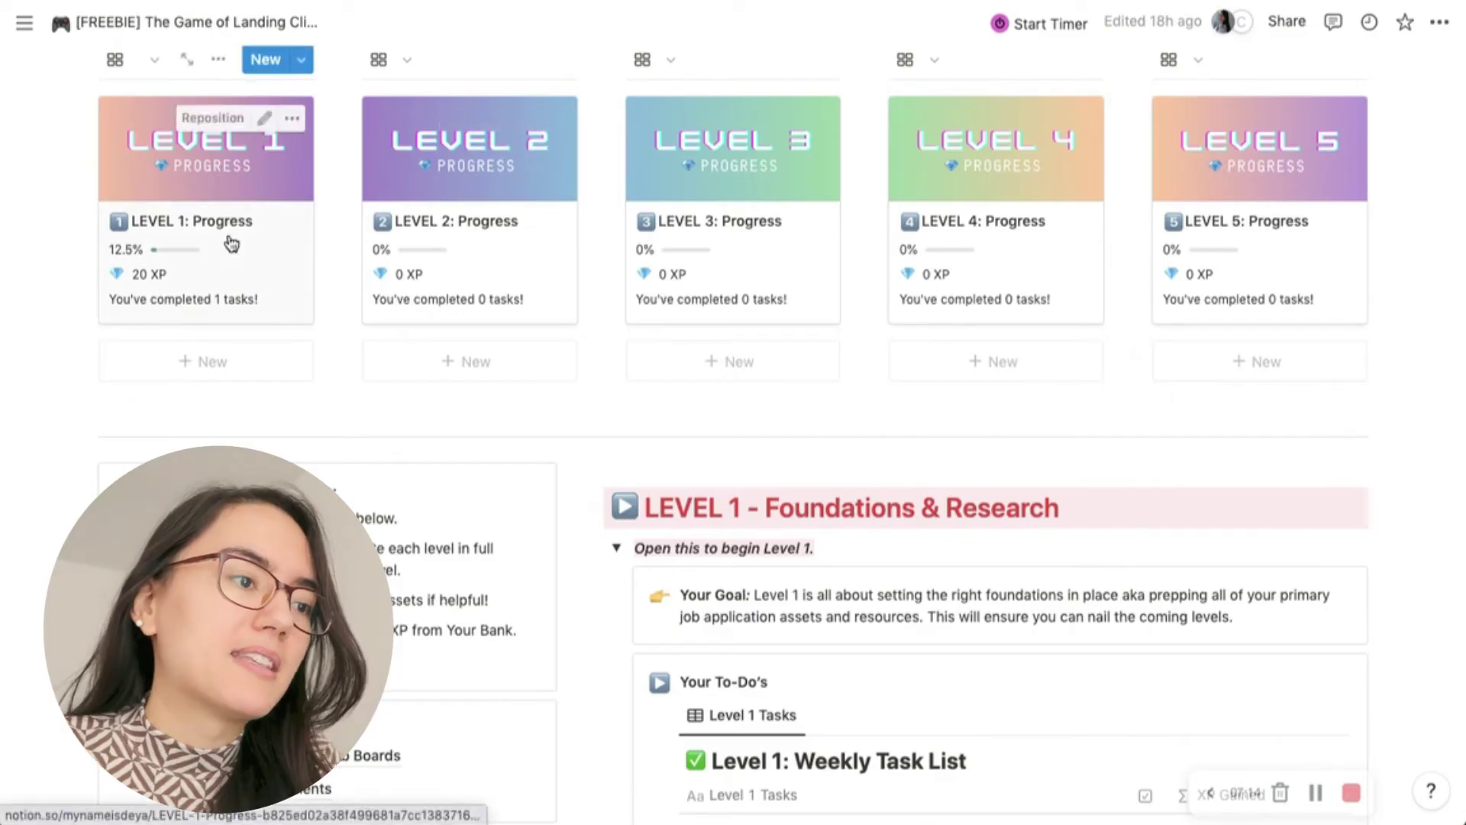
{"action": "mouse_move", "coordinate": [130, 255]}
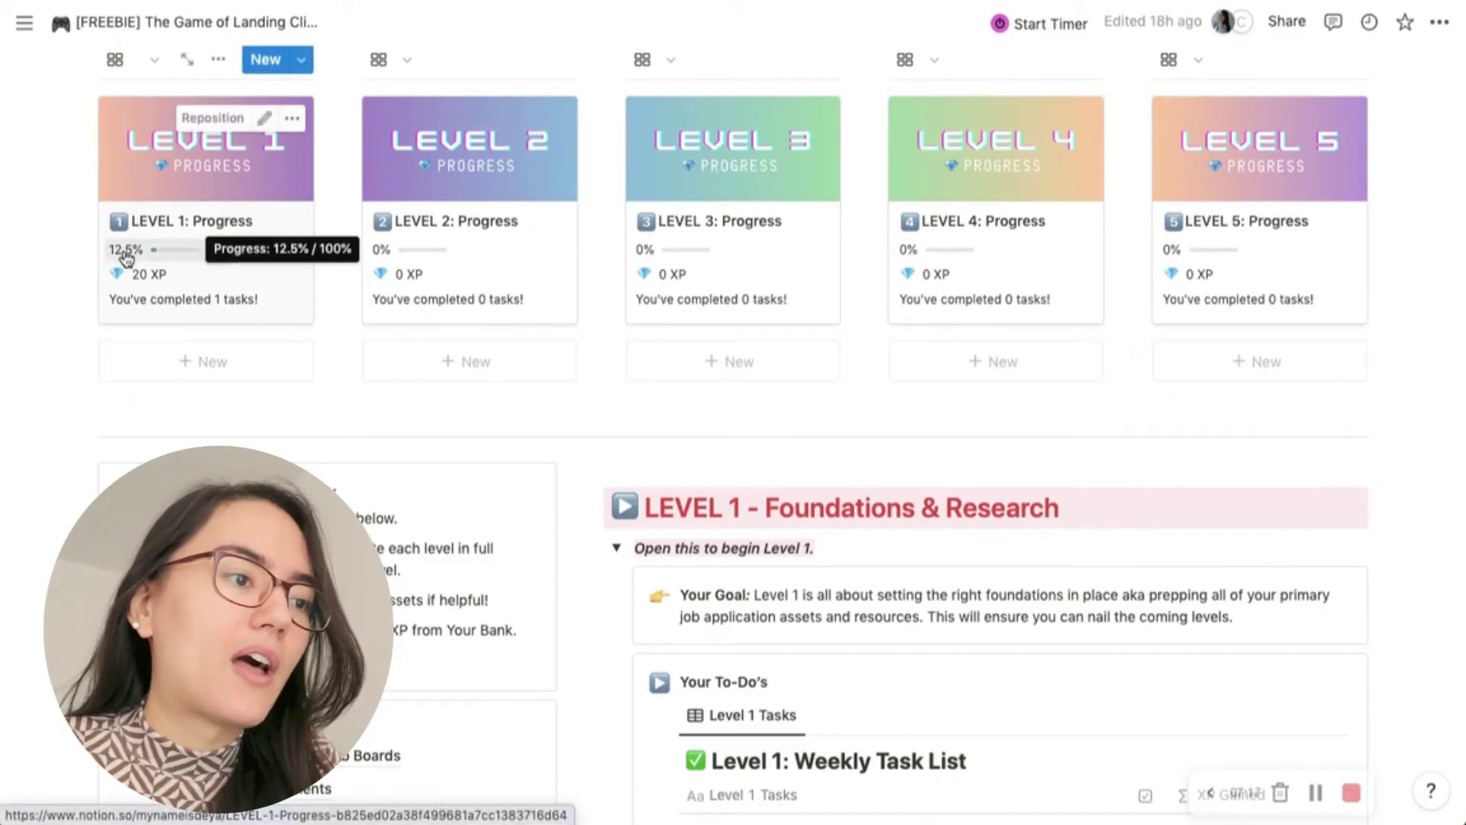
{"action": "scroll", "coordinate": [917, 655], "scroll_direction": "down", "scroll_amount": 6}
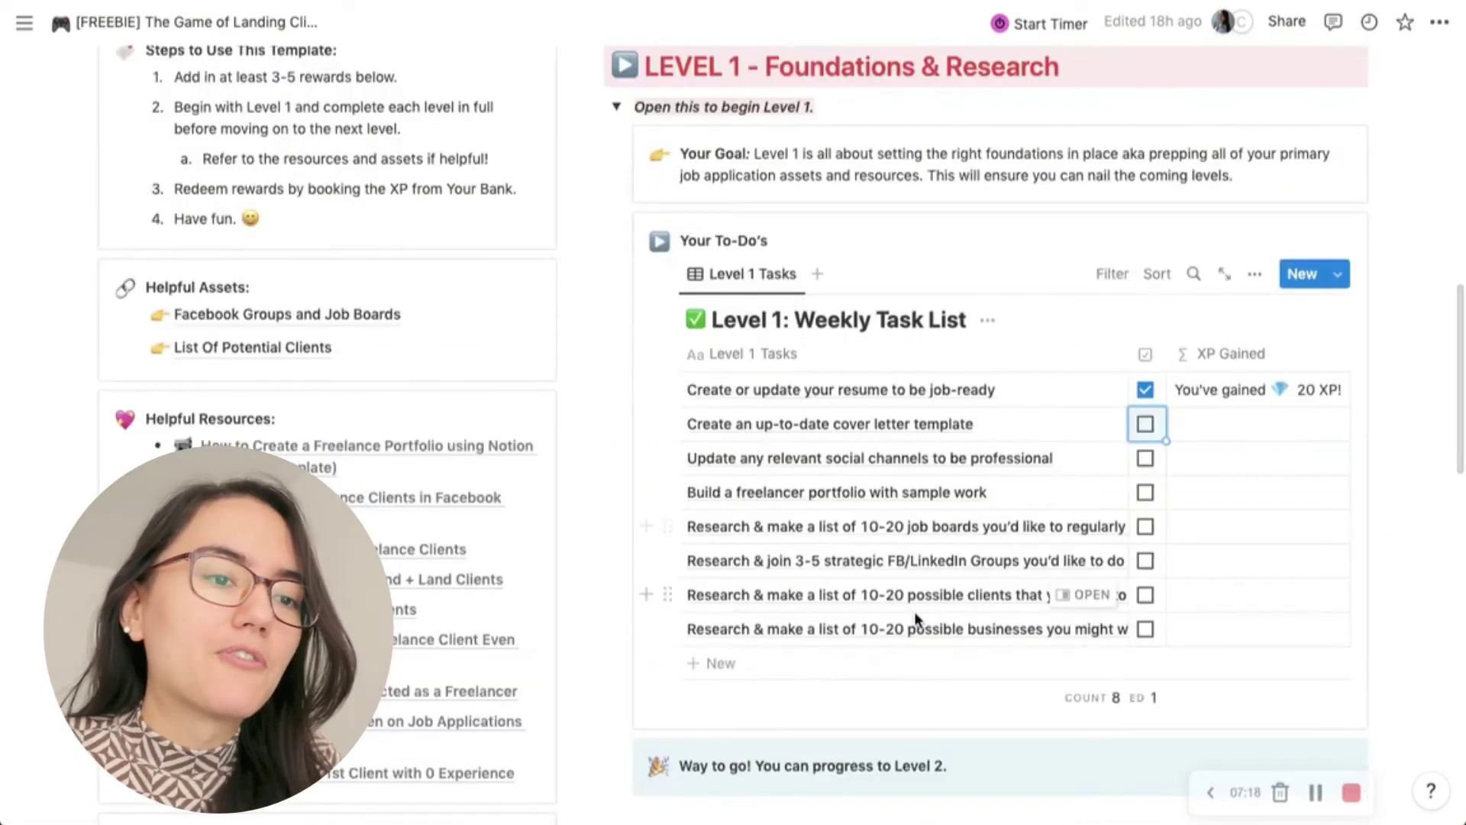
{"action": "scroll", "coordinate": [914, 611], "scroll_direction": "up", "scroll_amount": 6}
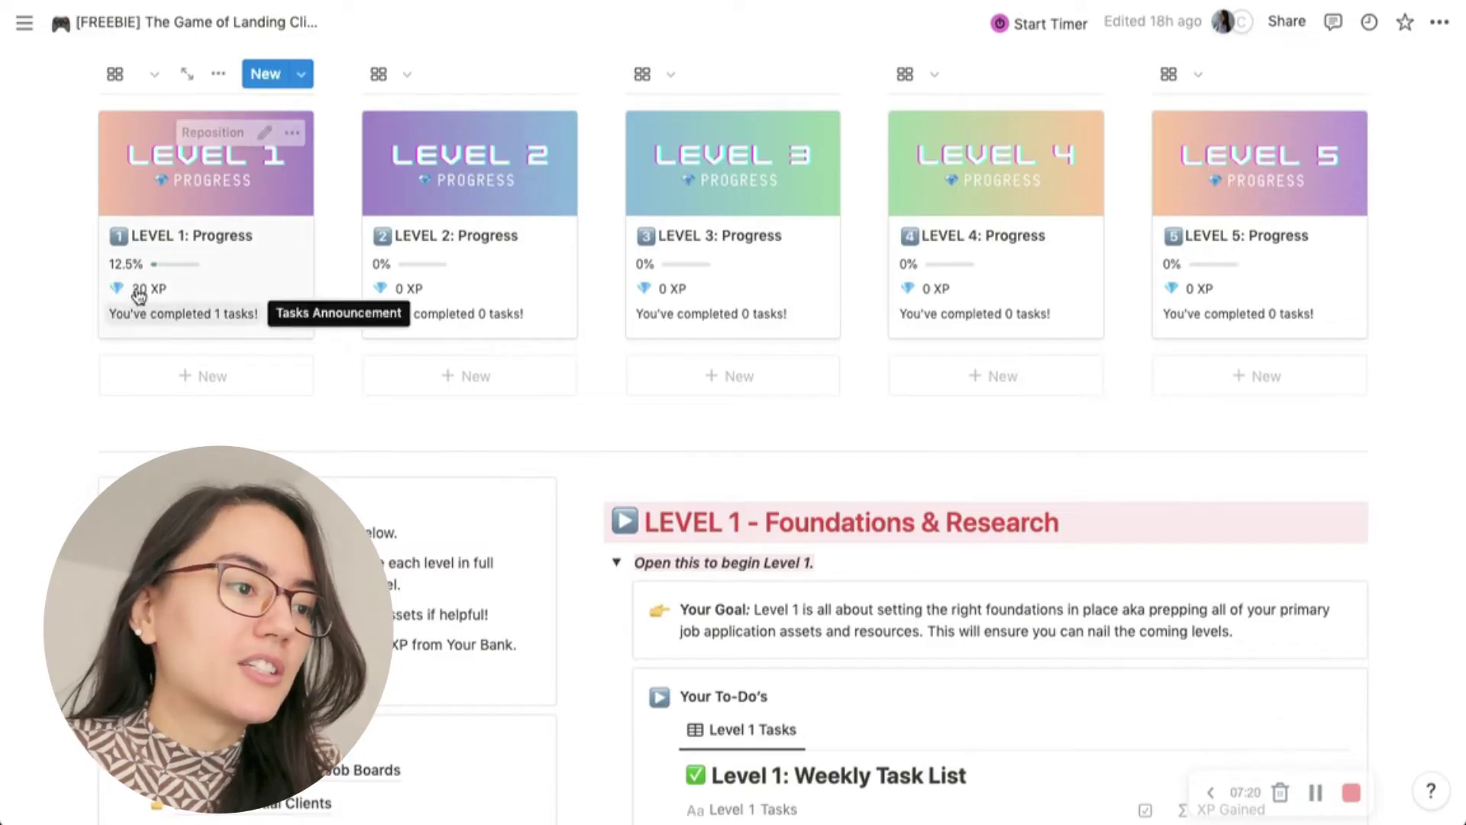
{"action": "scroll", "coordinate": [756, 524], "scroll_direction": "down", "scroll_amount": 2}
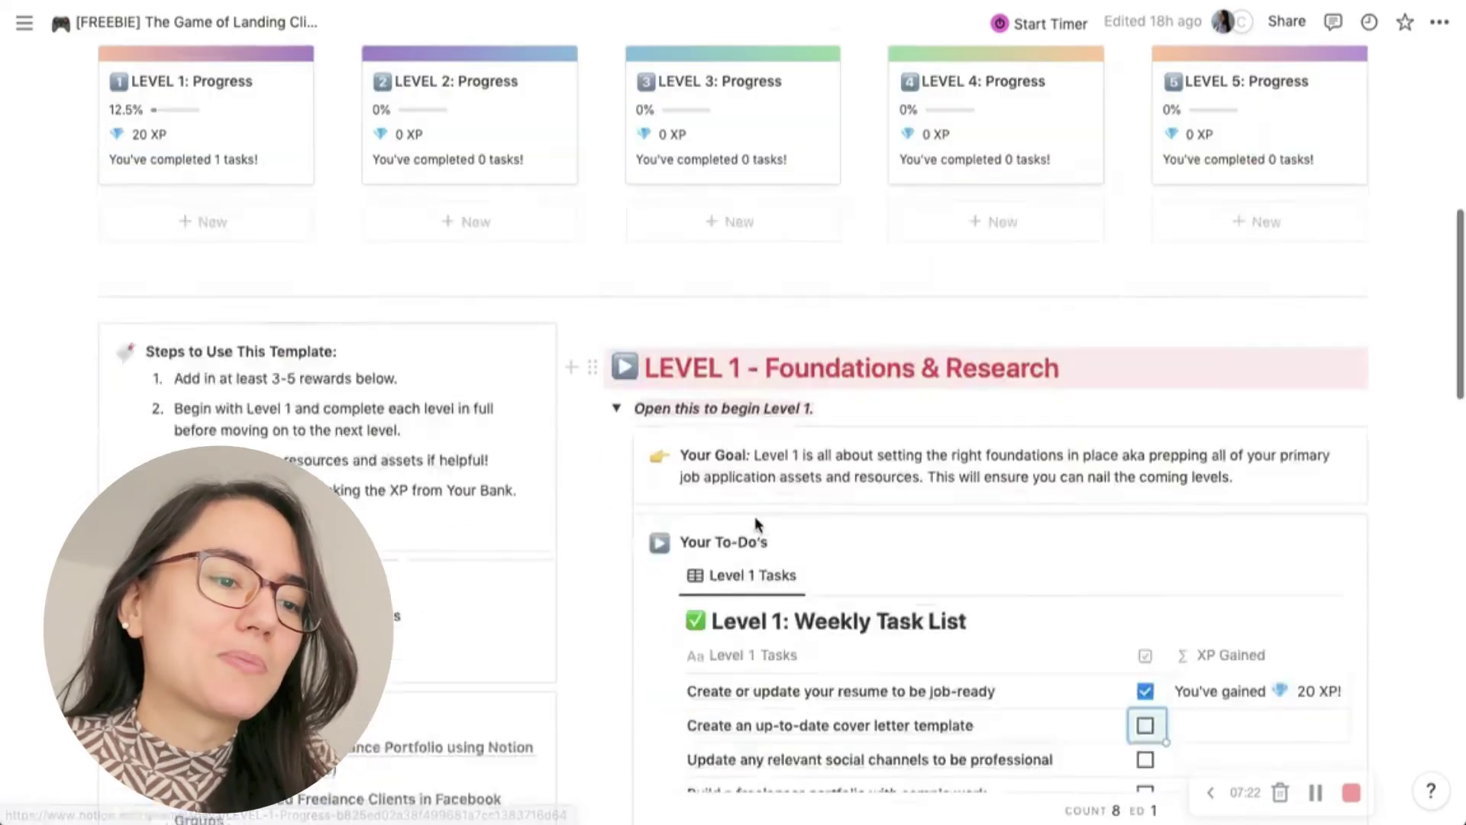
- Mark all the tasks in the Level 1 weekly task list as done
{"action": "scroll", "coordinate": [756, 524], "scroll_direction": "down", "scroll_amount": 4}
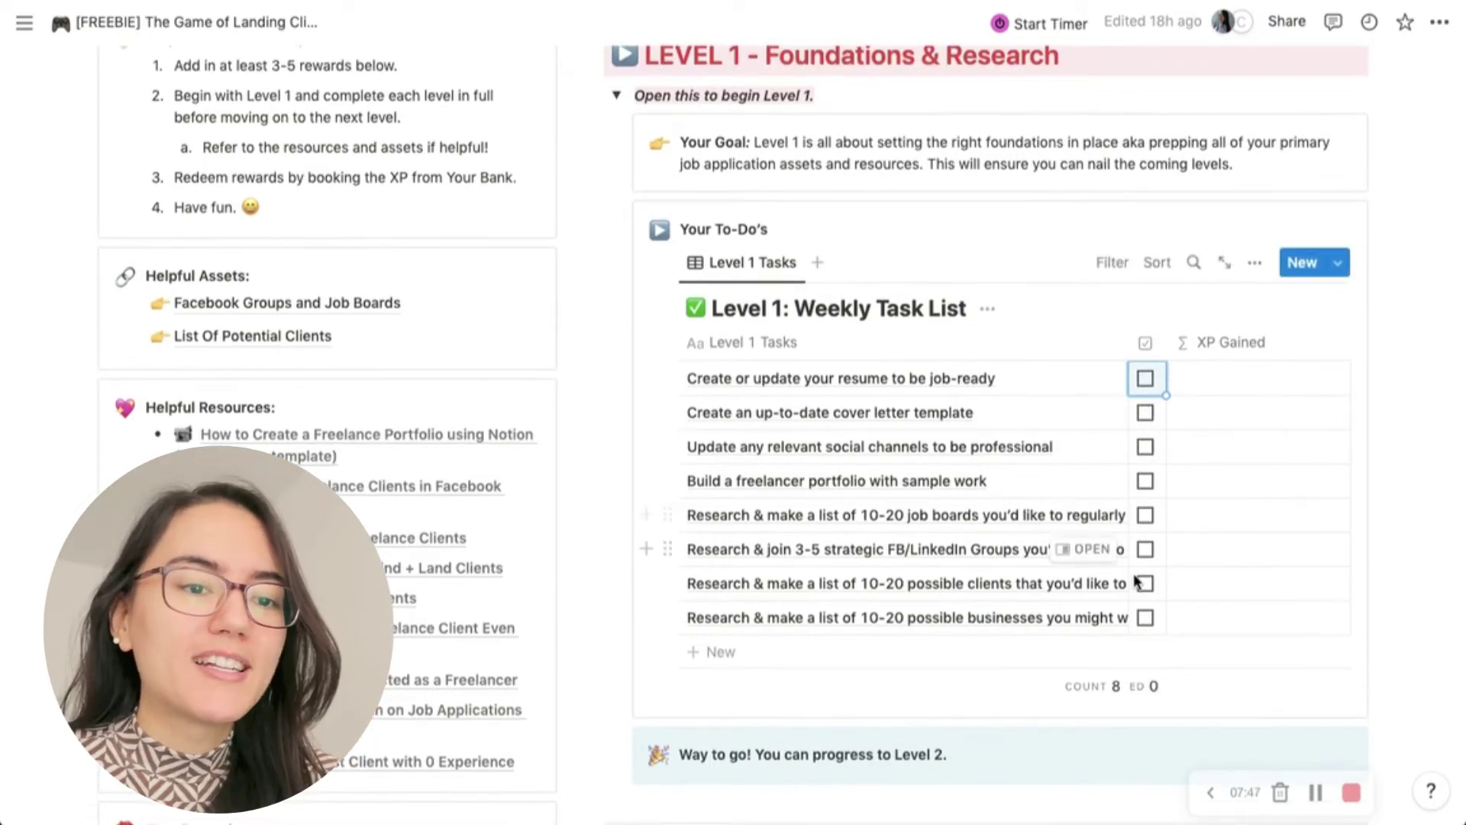
{"action": "left_click", "coordinate": [1146, 618]}
{"action": "left_click", "coordinate": [1146, 583]}
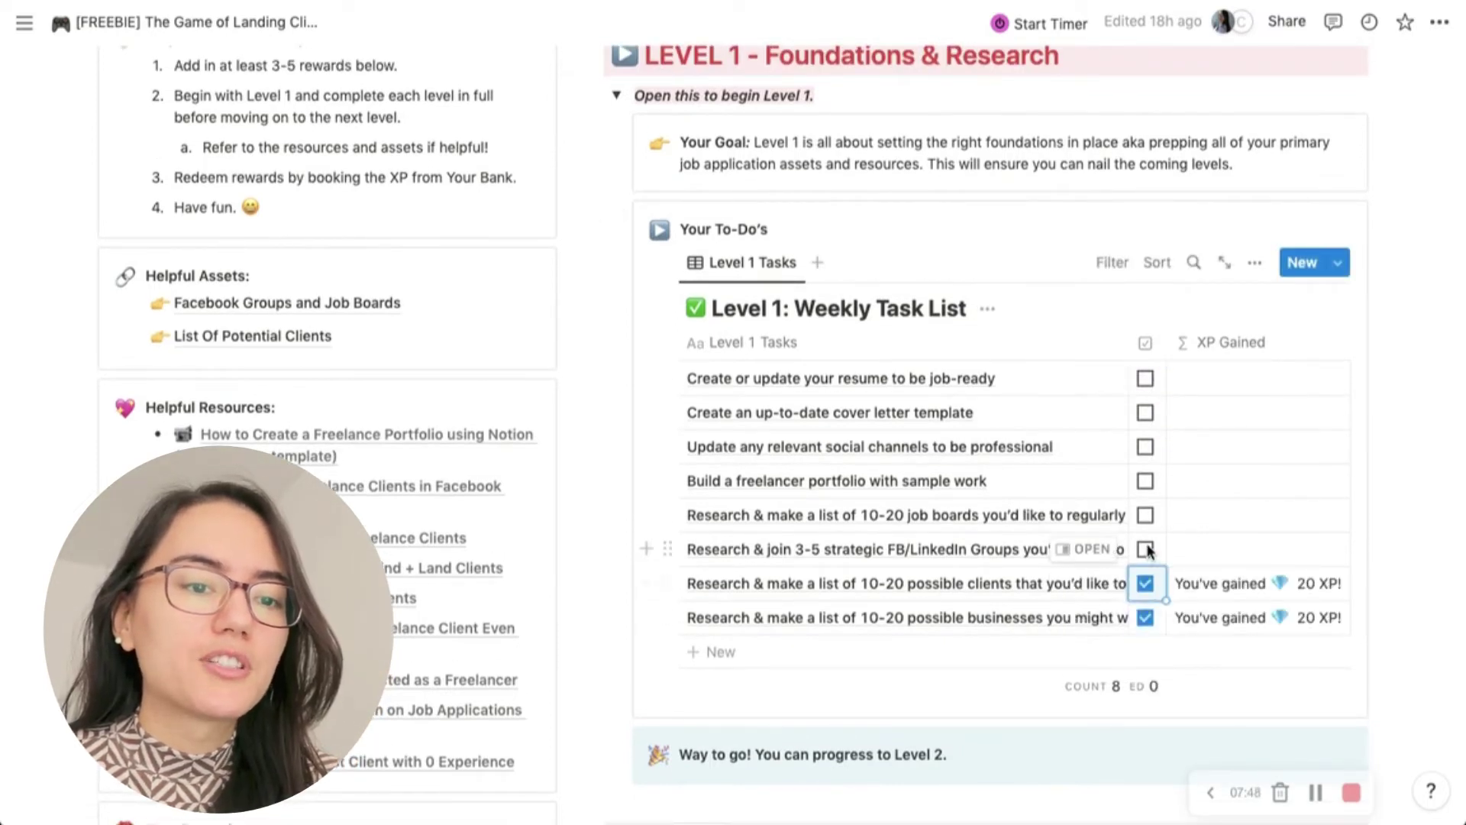
{"action": "left_click", "coordinate": [1146, 549]}
{"action": "left_click", "coordinate": [1146, 515]}
{"action": "left_click", "coordinate": [1146, 481]}
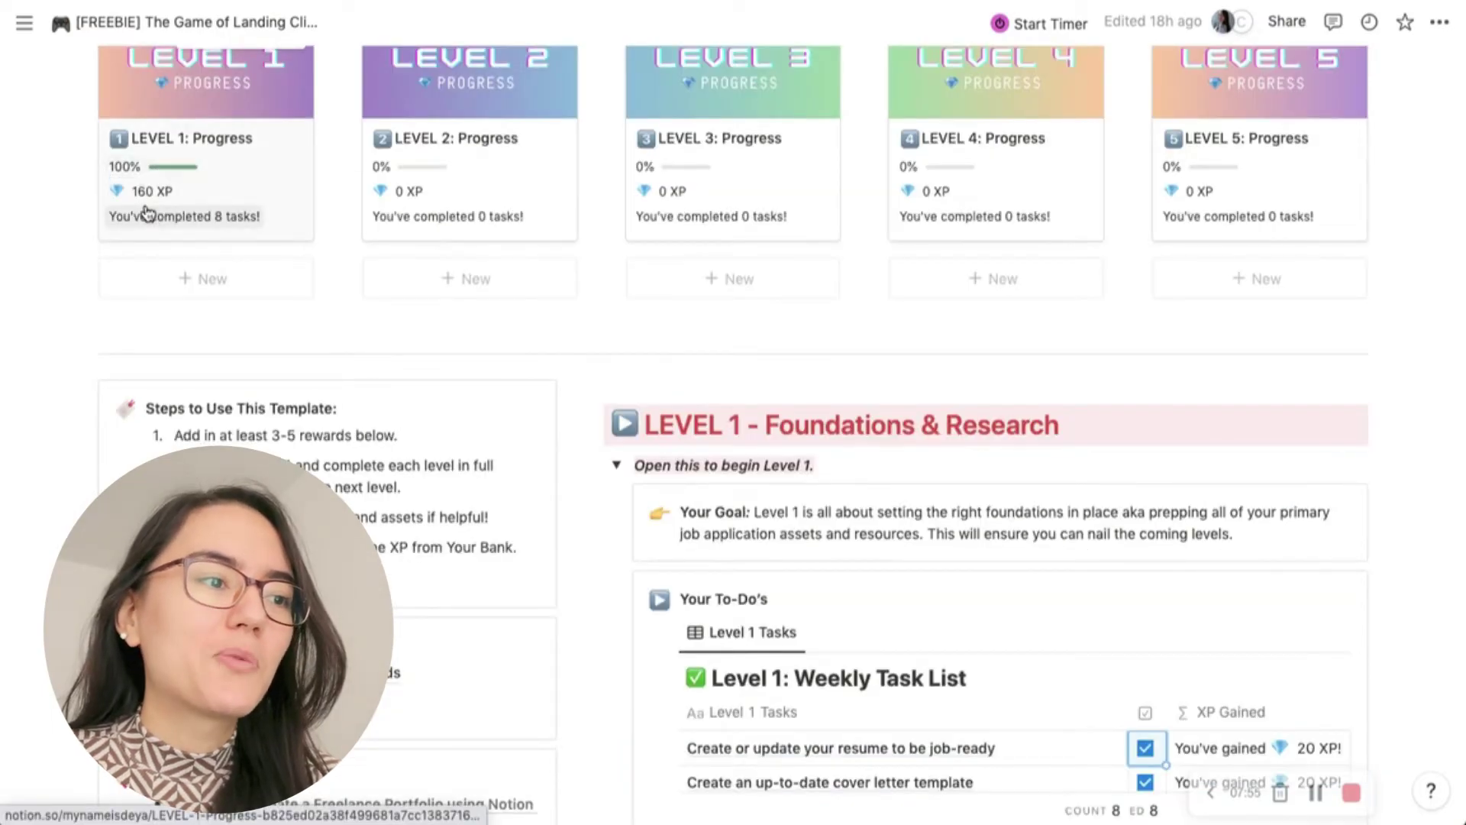
- Check the Level 1 task list through to the Level 2 progression callout, and collapse the Level 1 toggle
{"action": "scroll", "coordinate": [781, 543], "scroll_direction": "down", "scroll_amount": 7}
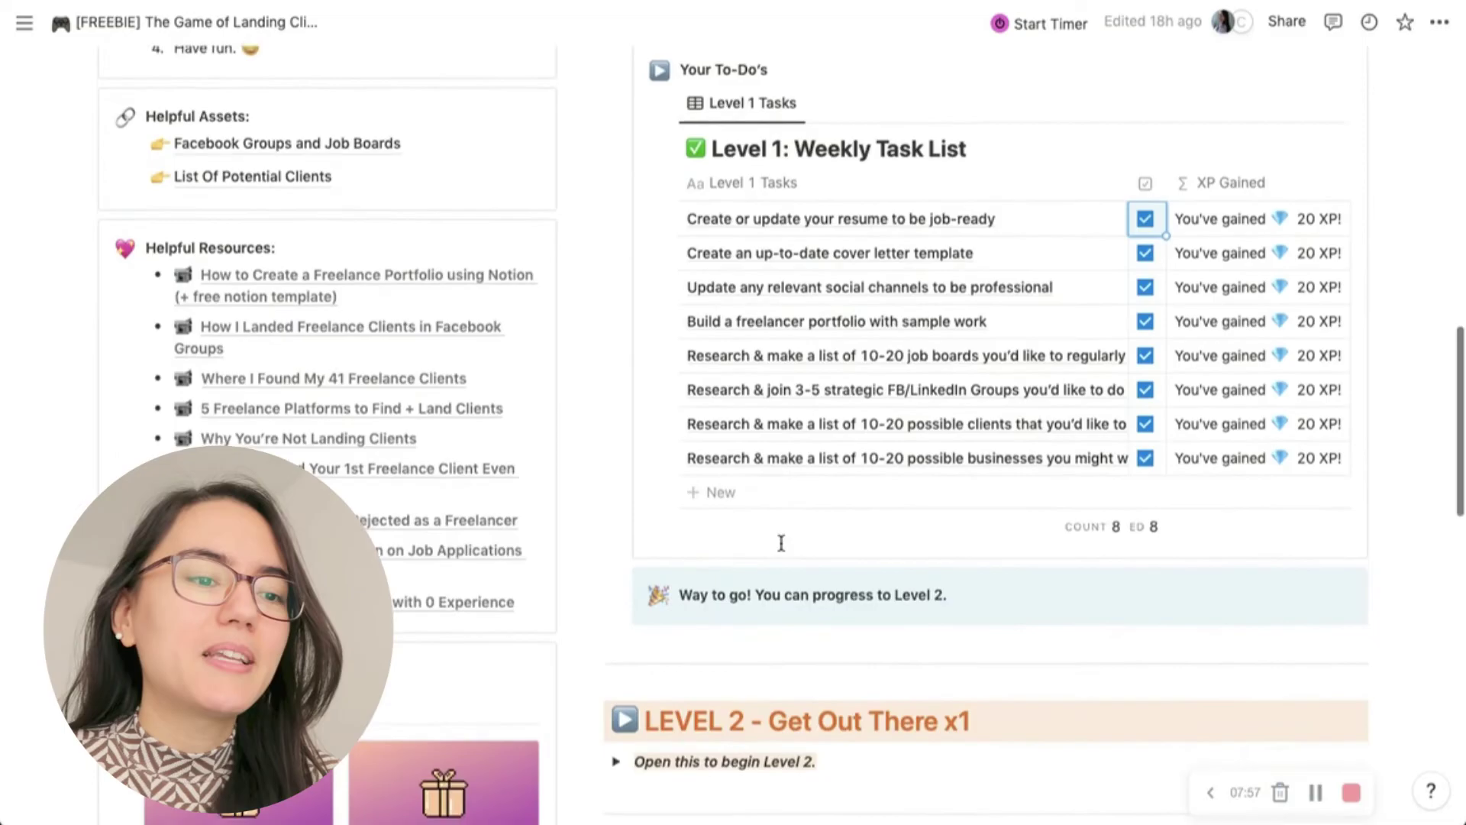
{"action": "scroll", "coordinate": [769, 557], "scroll_direction": "down", "scroll_amount": 1}
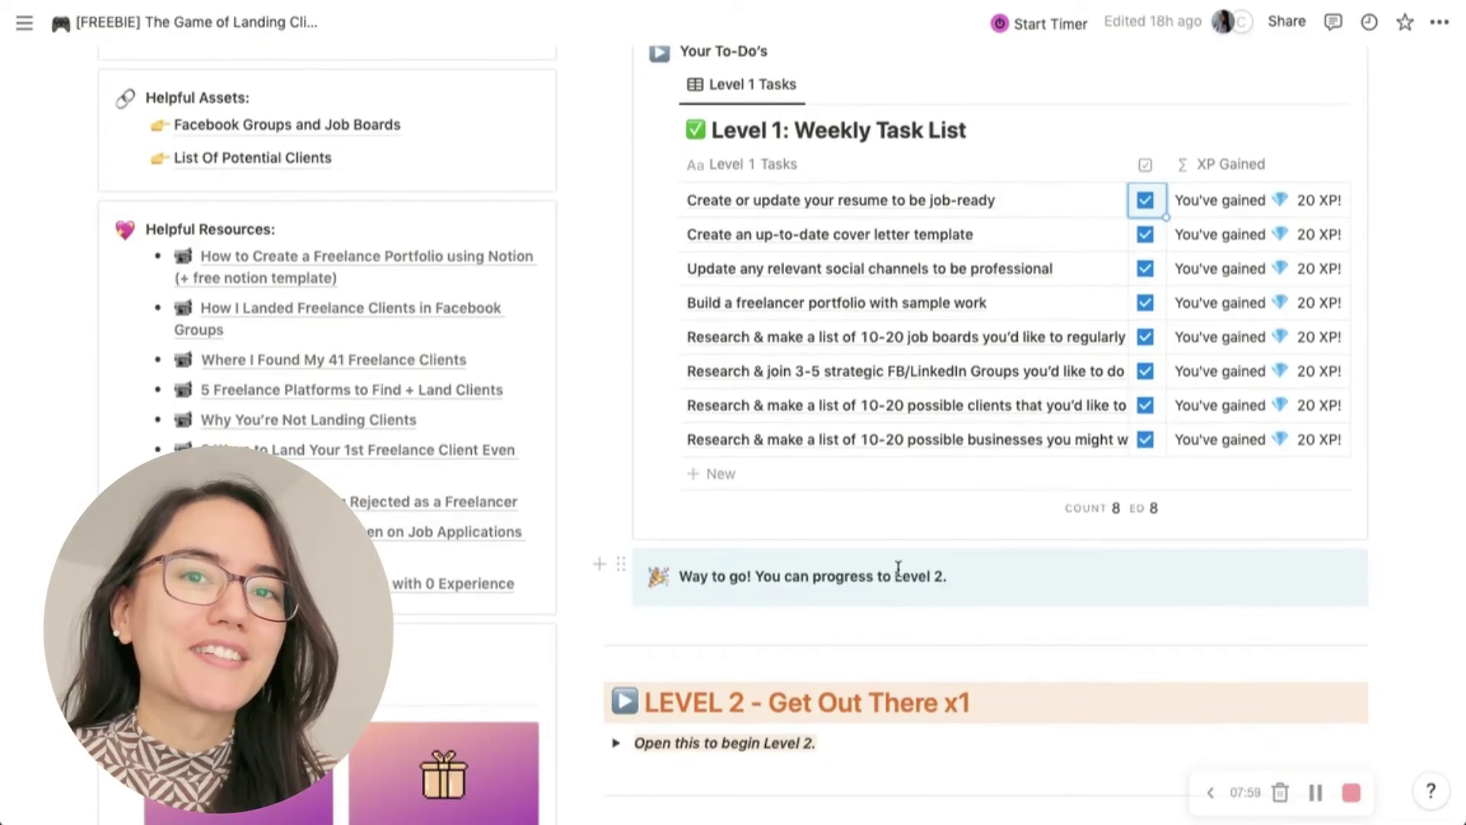
{"action": "scroll", "coordinate": [763, 501], "scroll_direction": "up", "scroll_amount": 2}
{"action": "left_click", "coordinate": [616, 103]}
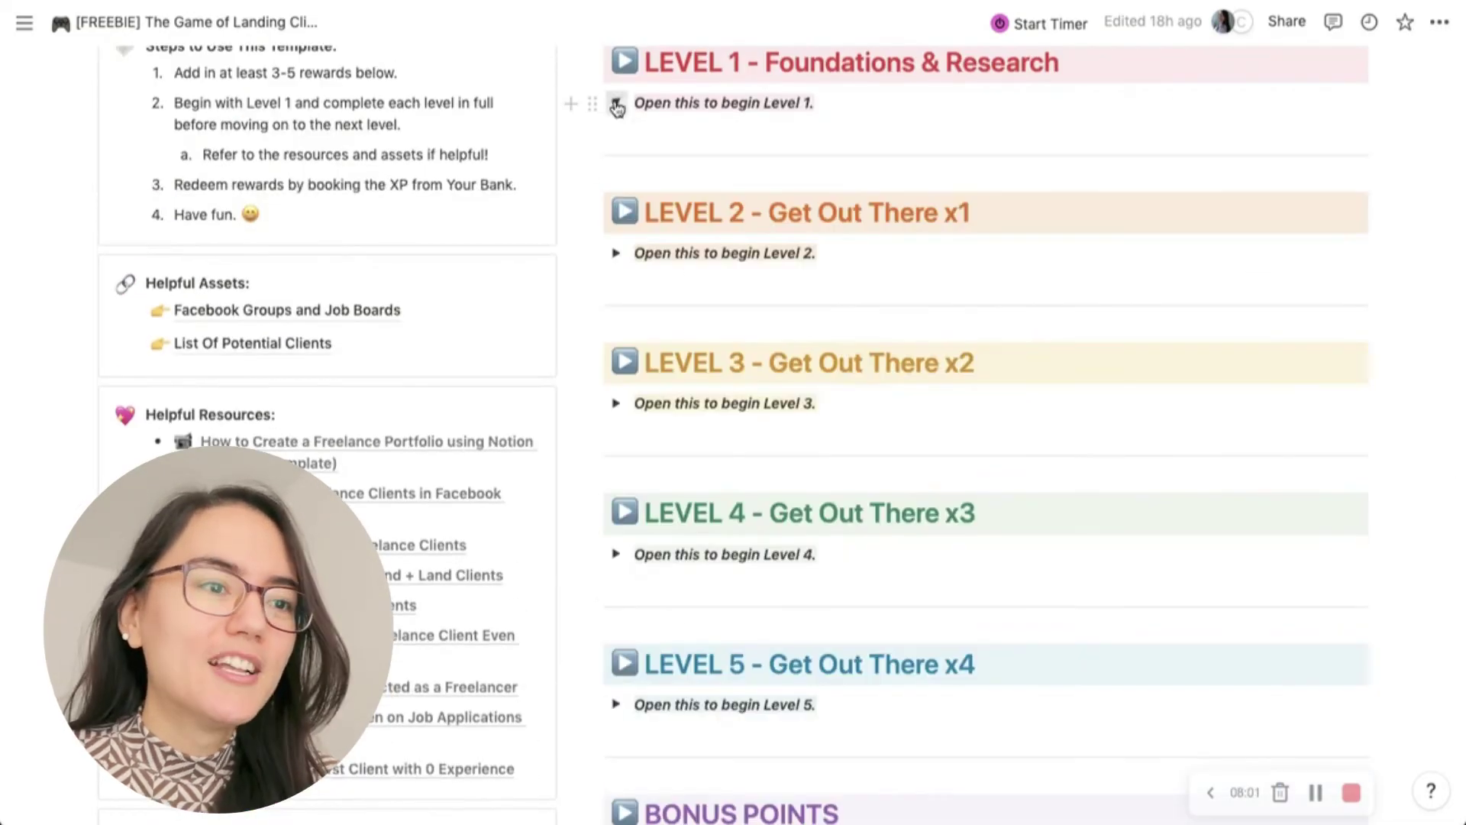
- Expand the Level 2 - Get Out There x1 toggle and review its goal and weekly task list
{"action": "left_click", "coordinate": [615, 253]}
{"action": "scroll", "coordinate": [945, 479], "scroll_direction": "down", "scroll_amount": 2}
{"action": "scroll", "coordinate": [945, 479], "scroll_direction": "up", "scroll_amount": 1}
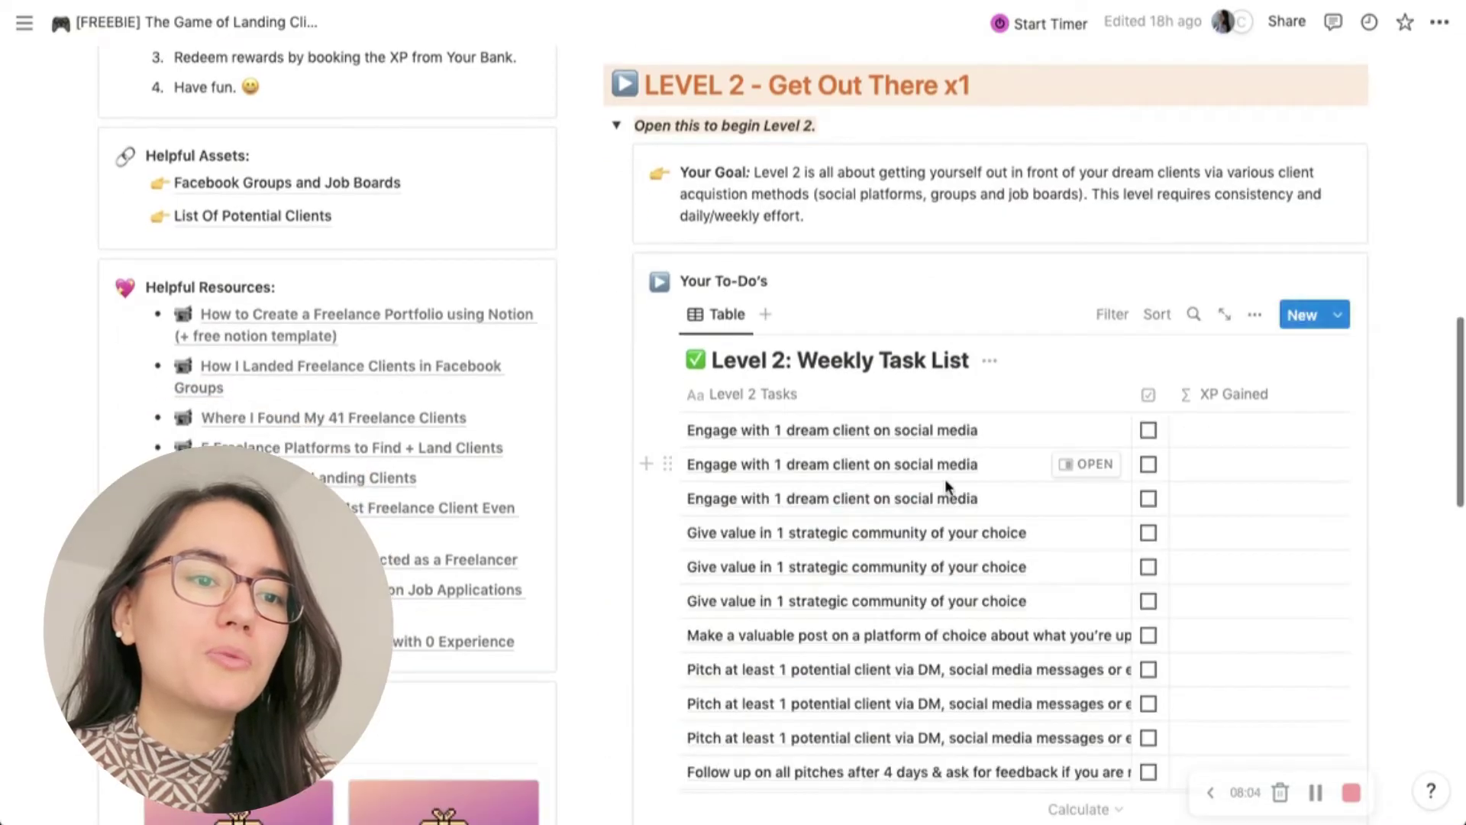
{"action": "scroll", "coordinate": [946, 479], "scroll_direction": "down", "scroll_amount": 3}
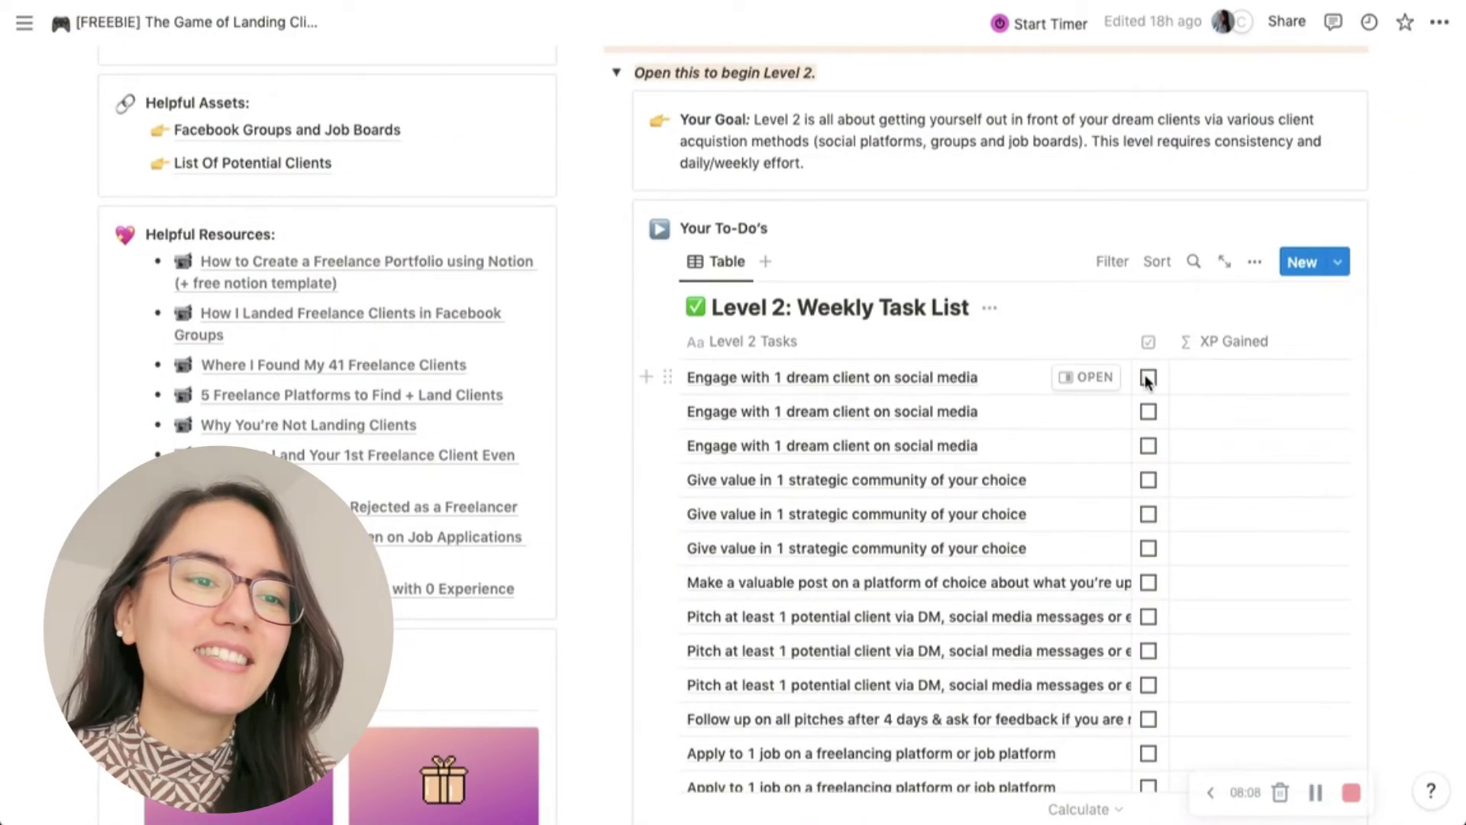
- Tick the first two dream client engagement tasks in the Level 2 list, and clear both checkboxes again
{"action": "left_click", "coordinate": [1148, 376]}
{"action": "left_click", "coordinate": [1148, 411]}
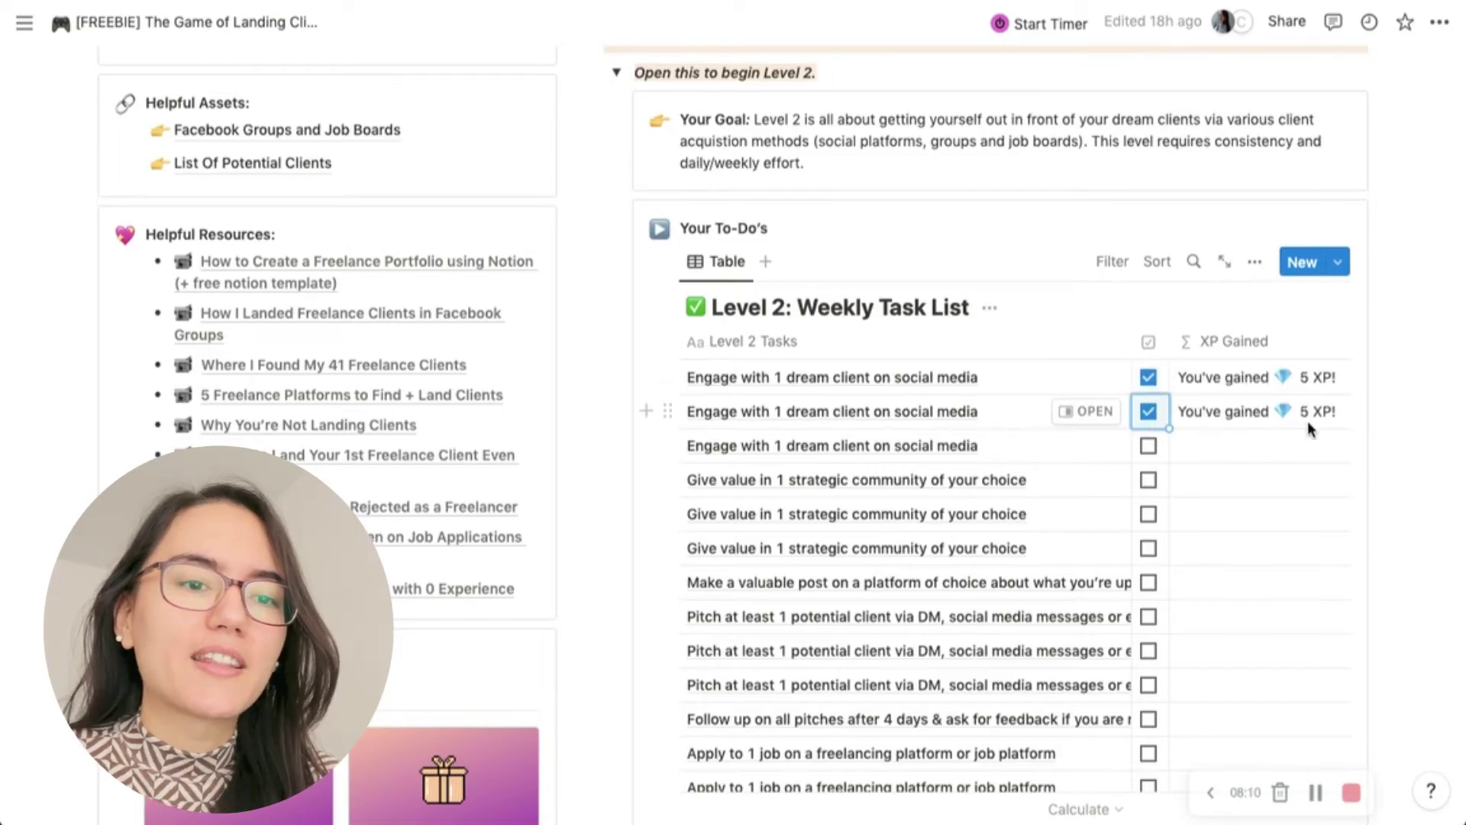
{"action": "left_click", "coordinate": [1148, 411]}
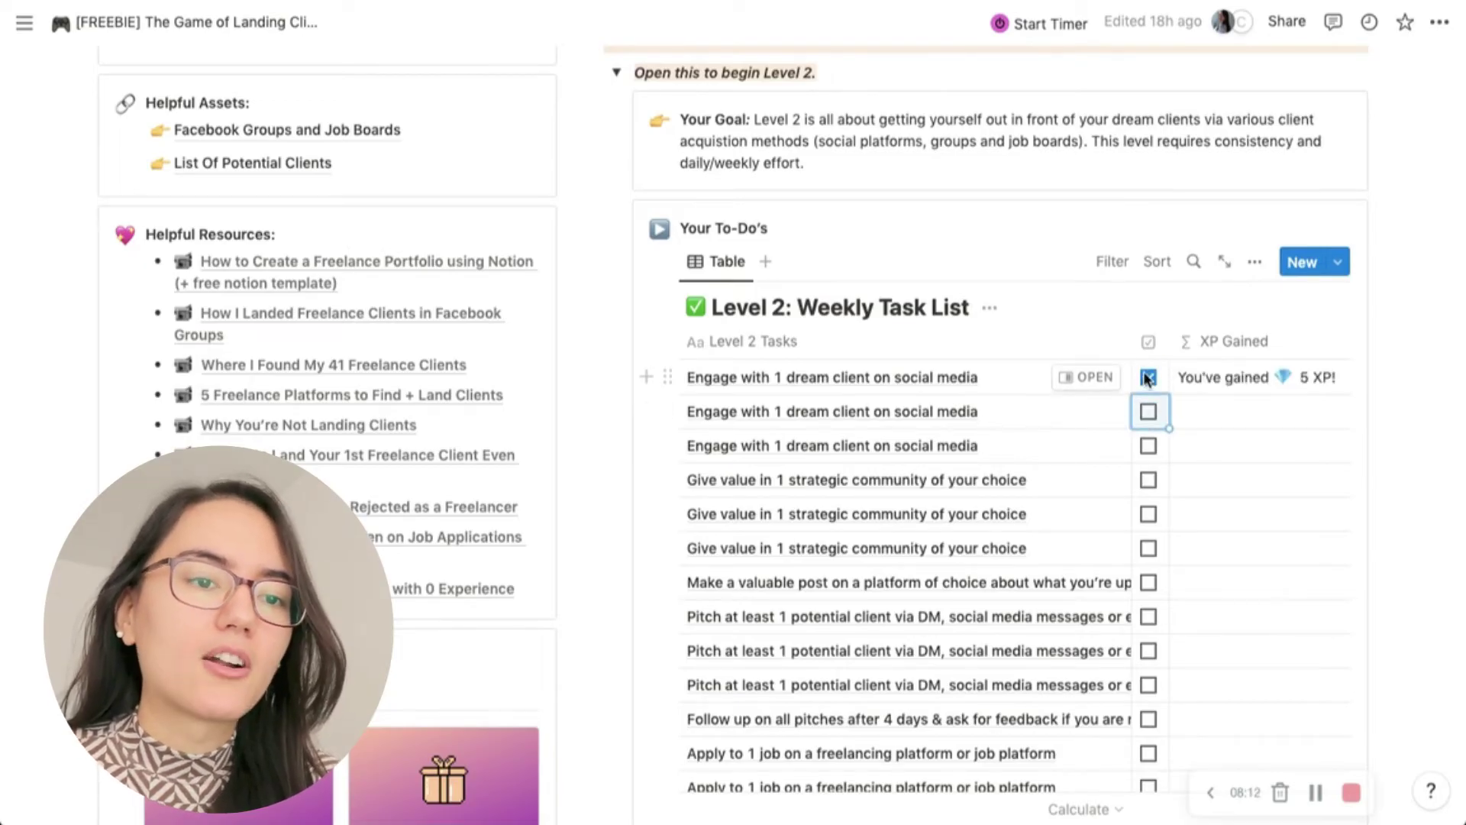
{"action": "left_click", "coordinate": [1148, 377]}
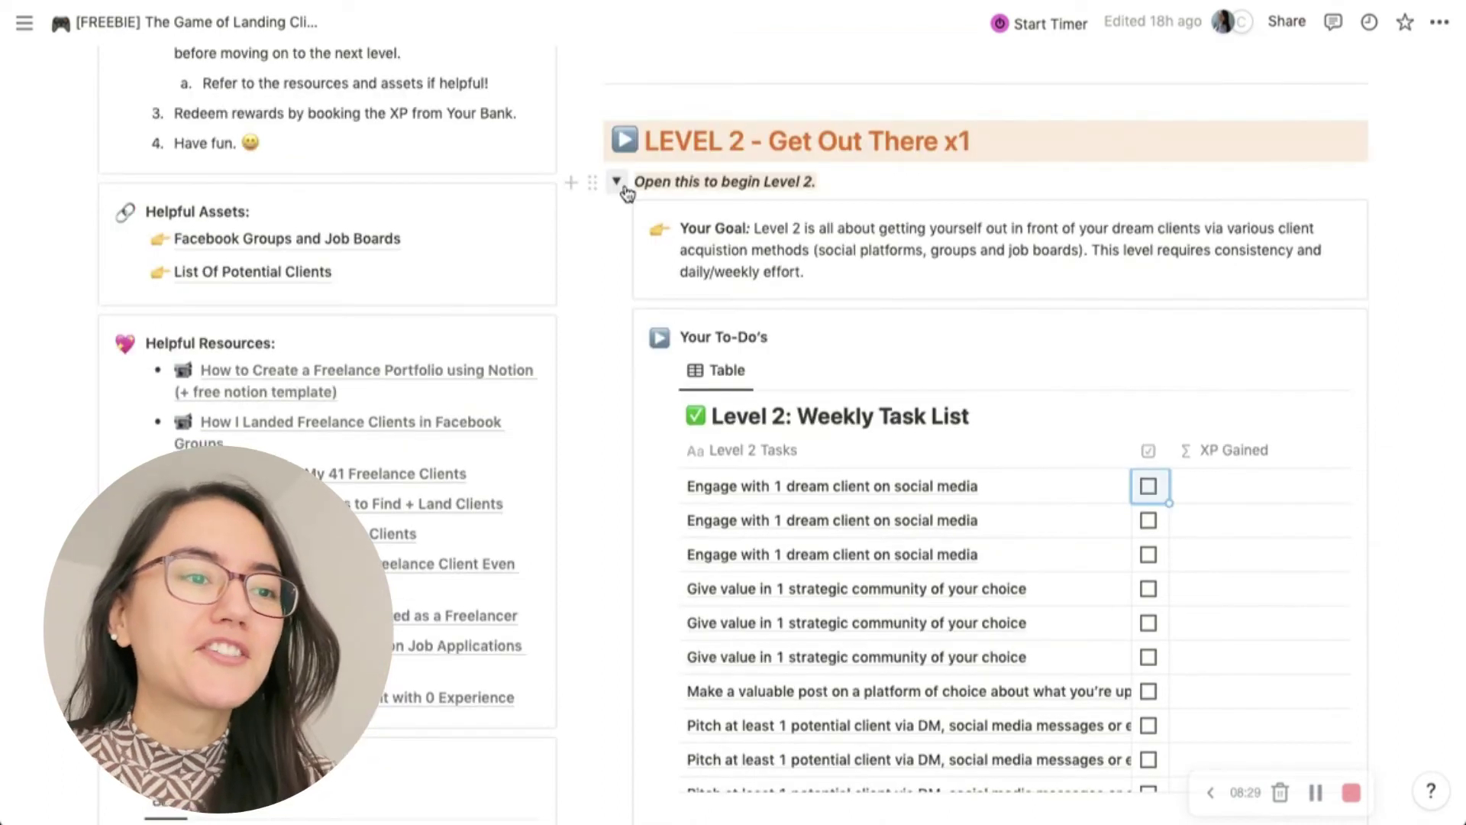
- Collapse the Level 2 toggle and look over the Level 1 to Level 5 headings
{"action": "left_click", "coordinate": [616, 180]}
{"action": "scroll", "coordinate": [858, 149], "scroll_direction": "up", "scroll_amount": 2}
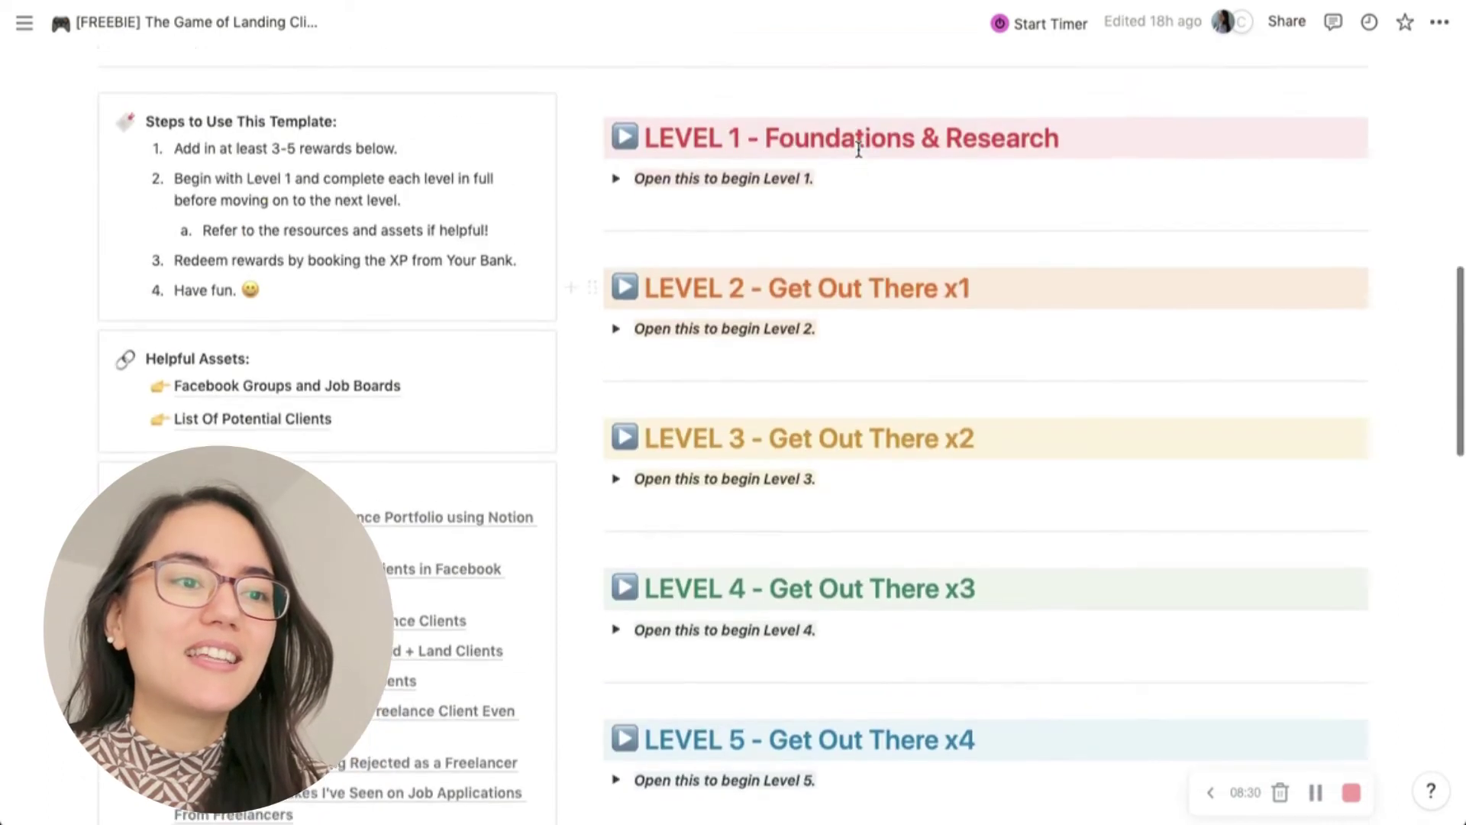
{"action": "scroll", "coordinate": [881, 238], "scroll_direction": "down", "scroll_amount": 2}
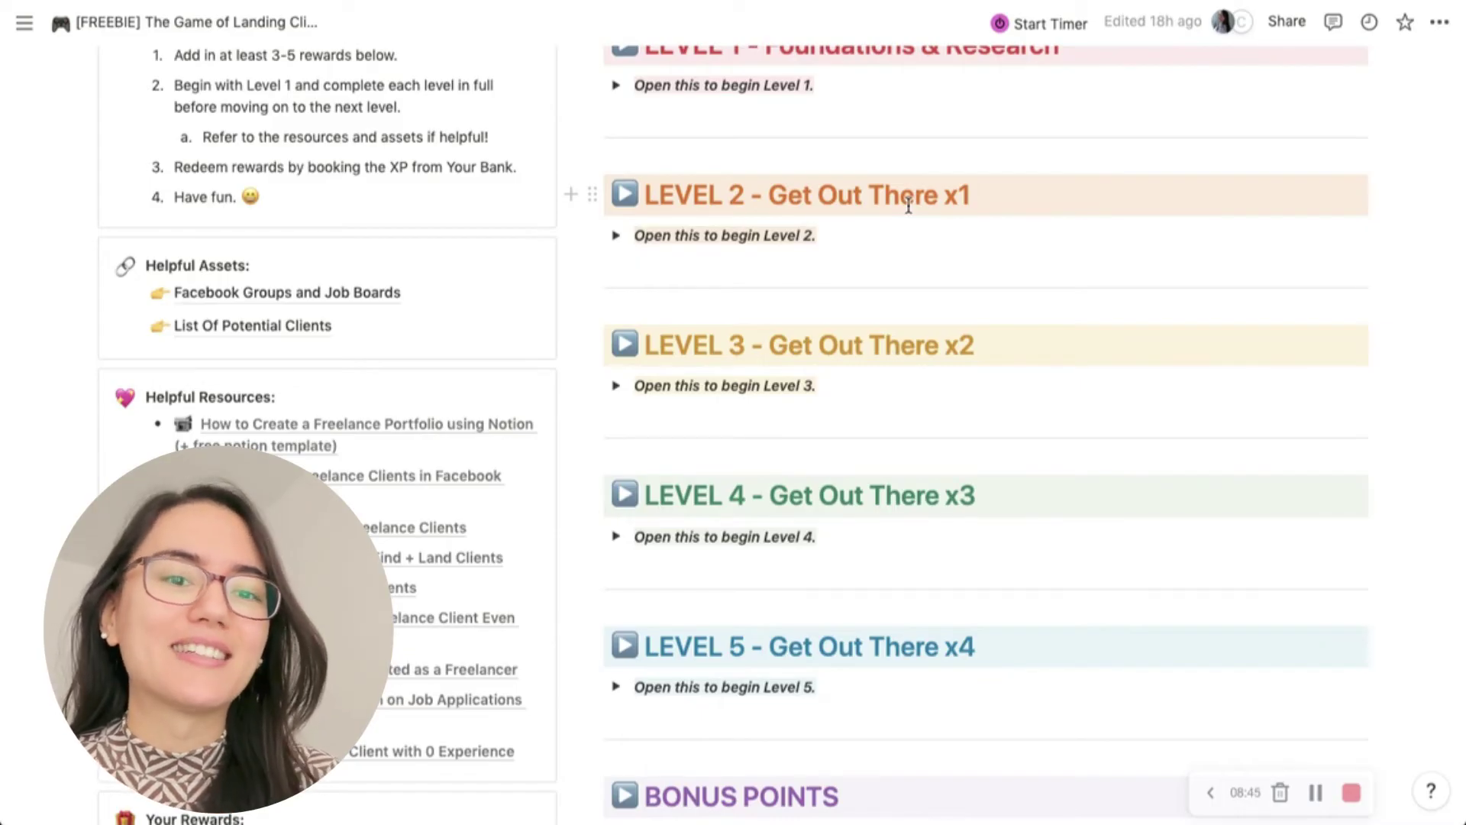
- Expand the Bonus Points toggle and review its goals and task list
{"action": "scroll", "coordinate": [908, 206], "scroll_direction": "down", "scroll_amount": 5}
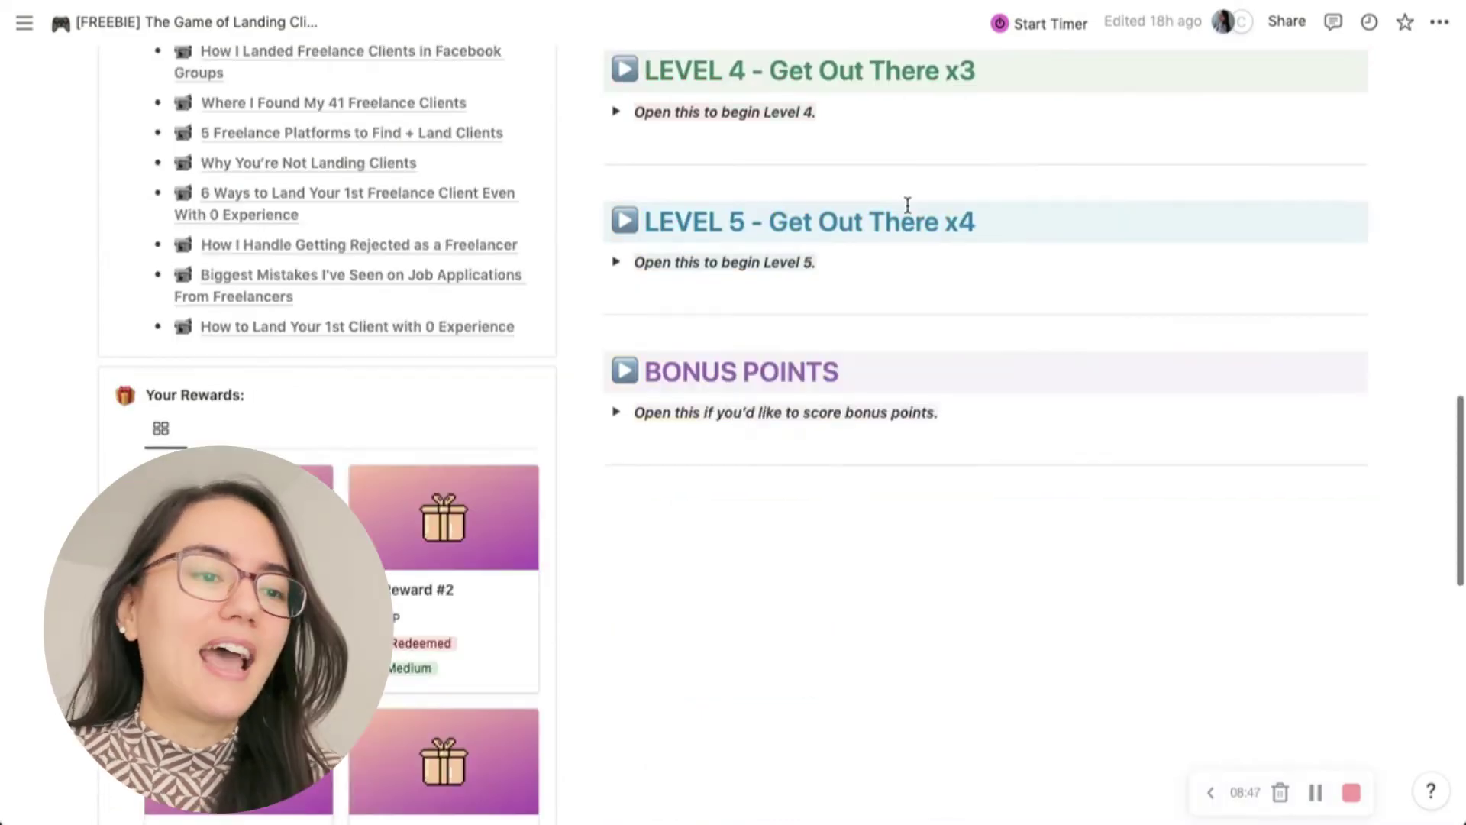
{"action": "left_click", "coordinate": [616, 414]}
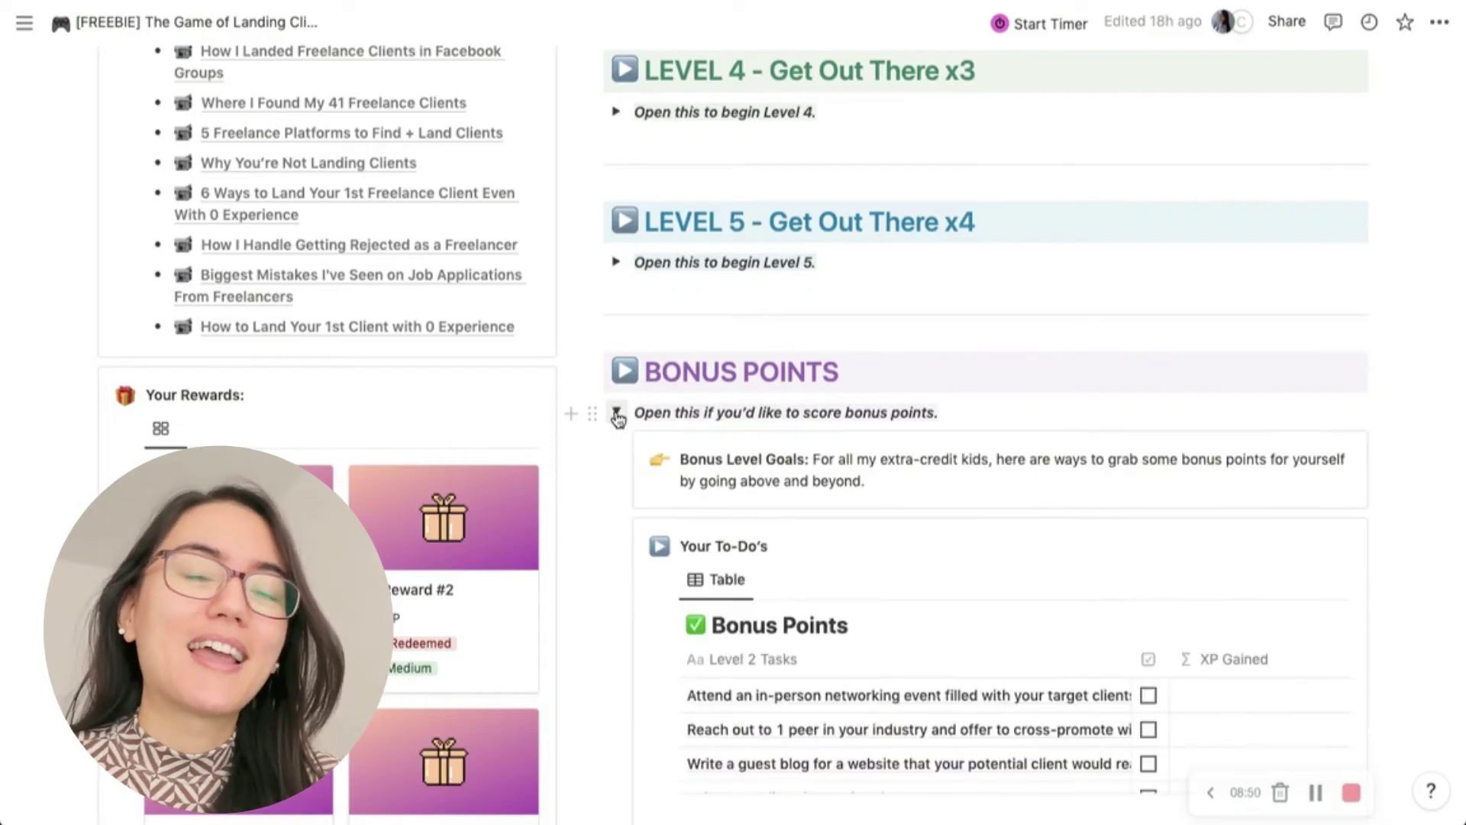
{"action": "scroll", "coordinate": [825, 466], "scroll_direction": "down", "scroll_amount": 3}
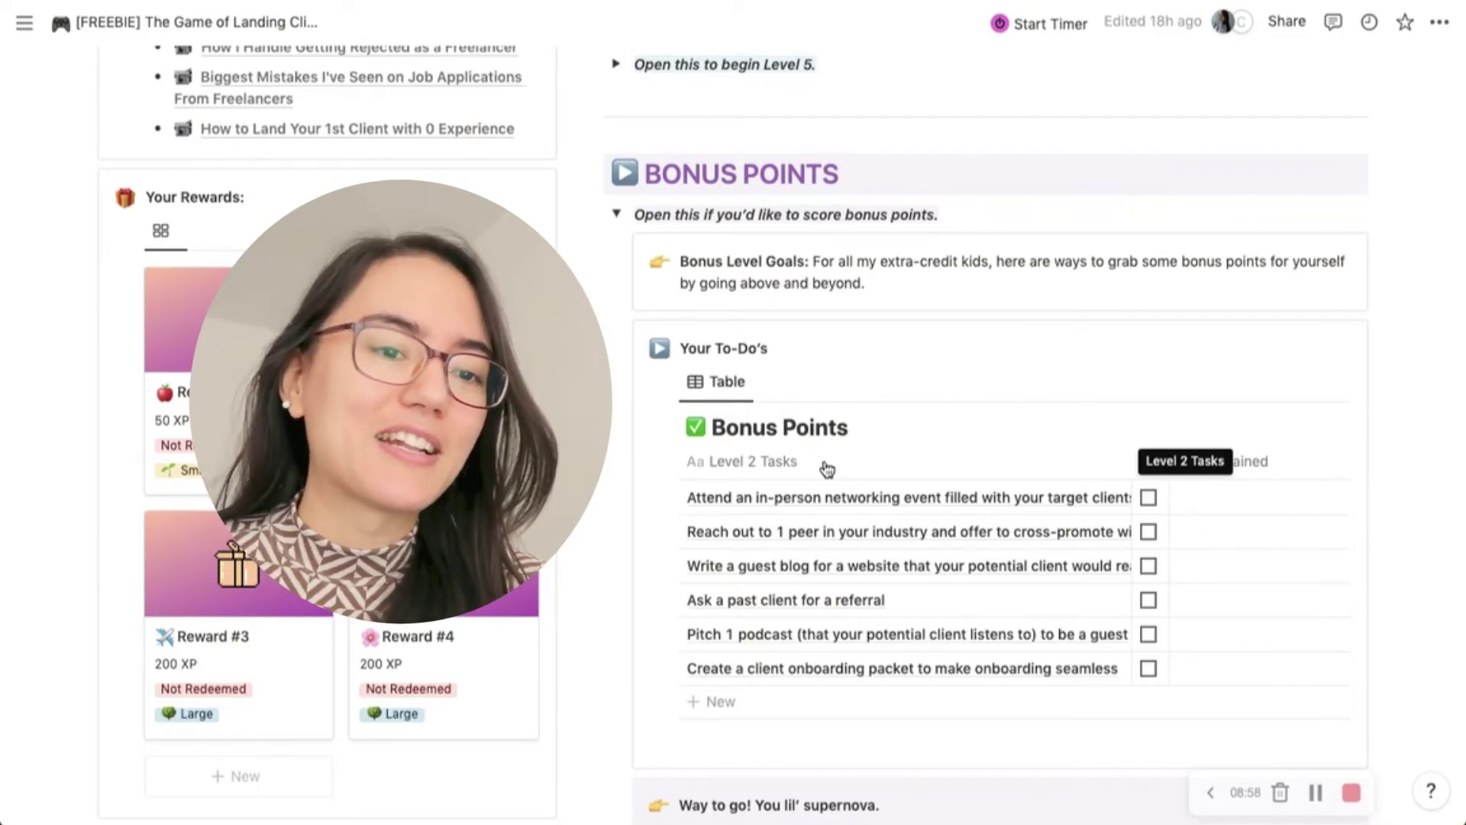
- Tick the in-person networking event bonus task, clear it again, and collapse the Bonus Points toggle
{"action": "left_click", "coordinate": [1150, 496]}
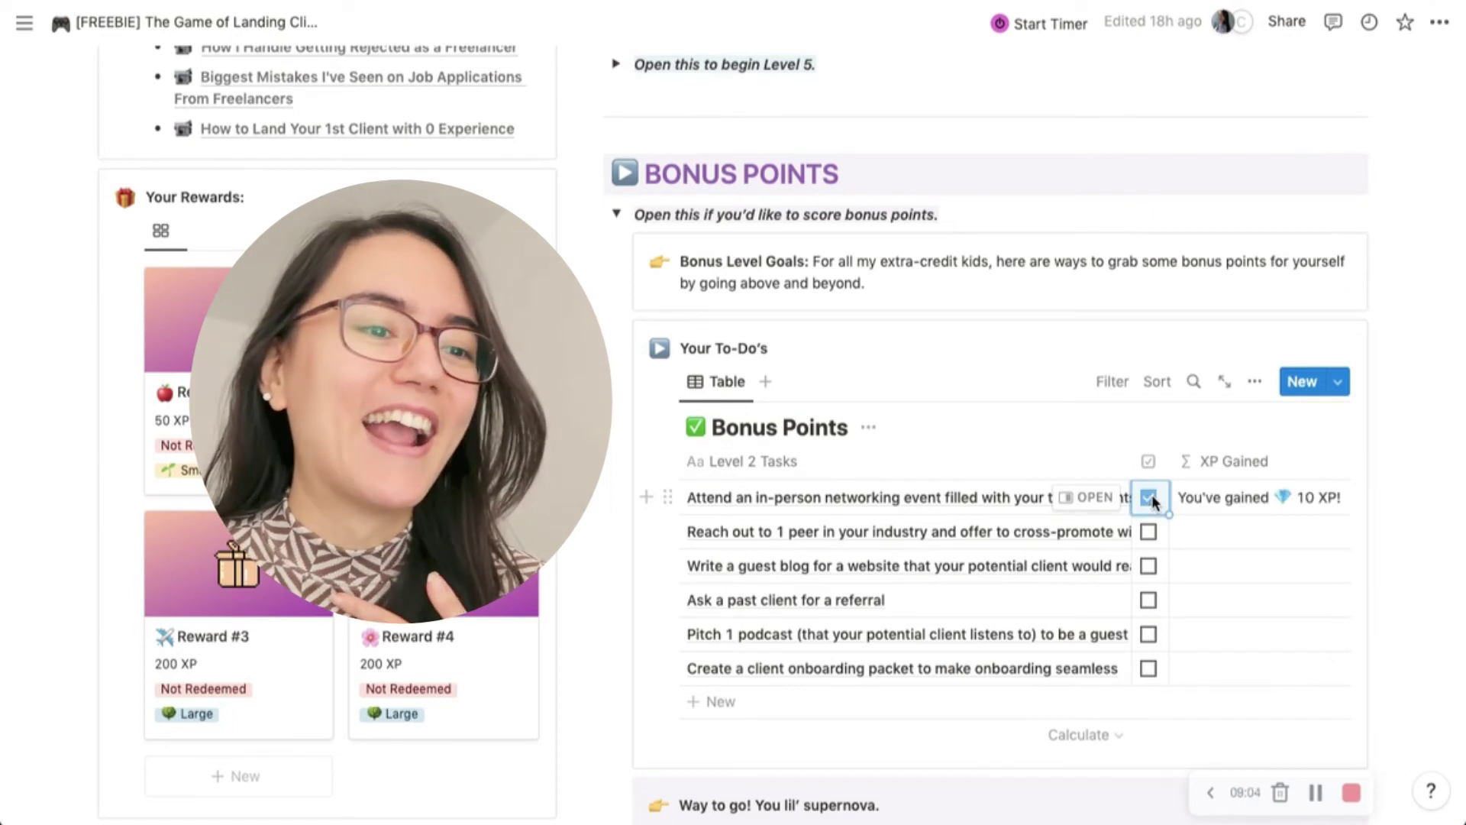
{"action": "scroll", "coordinate": [1249, 486], "scroll_direction": "down", "scroll_amount": 2}
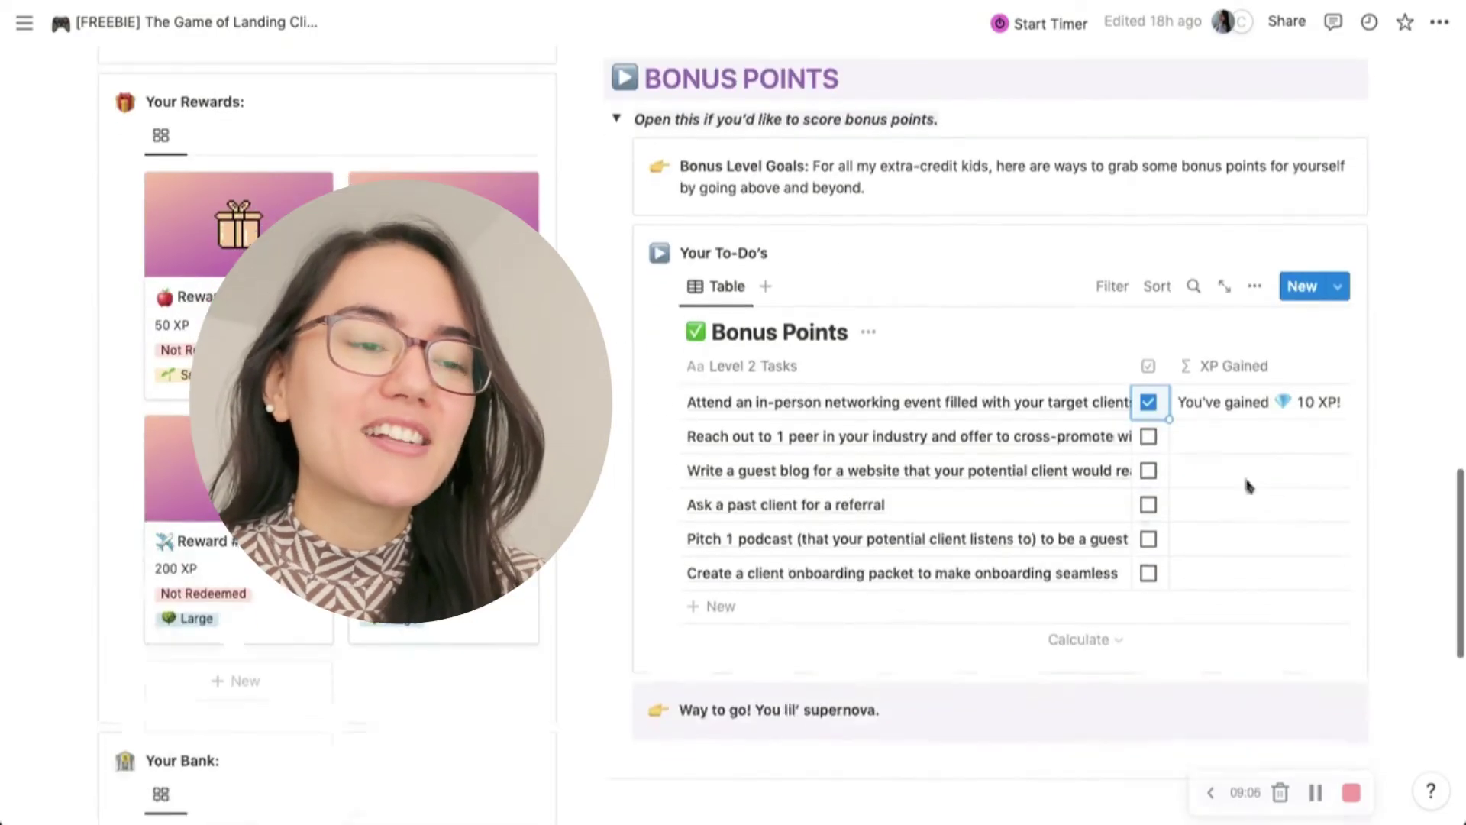
{"action": "left_click", "coordinate": [1149, 402]}
{"action": "left_click", "coordinate": [617, 120]}
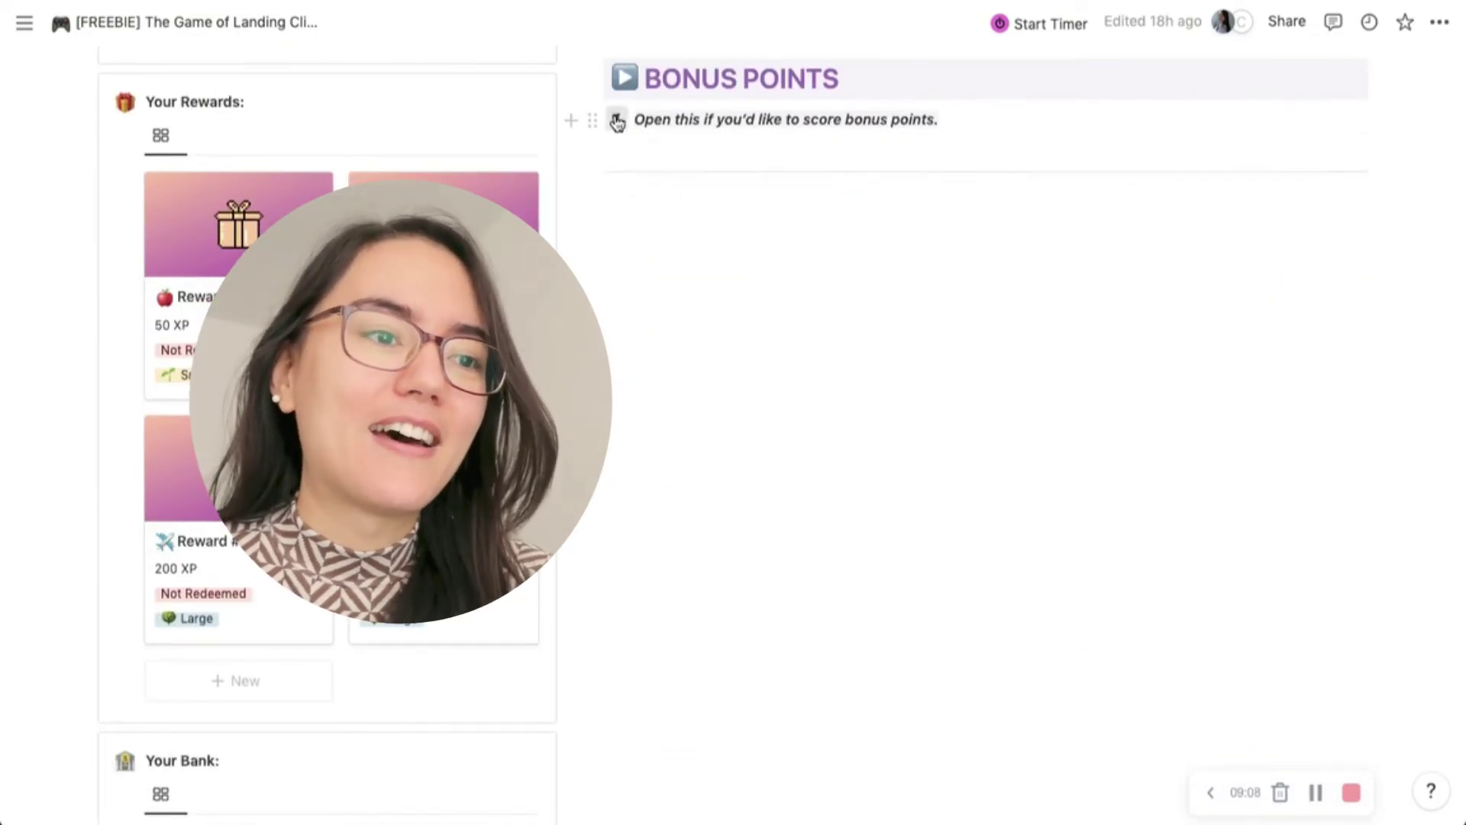
- Compare the level progress cards, the total in Your XP Bank and the XP costs in the rewards gallery
{"action": "scroll", "coordinate": [738, 432], "scroll_direction": "up", "scroll_amount": 15}
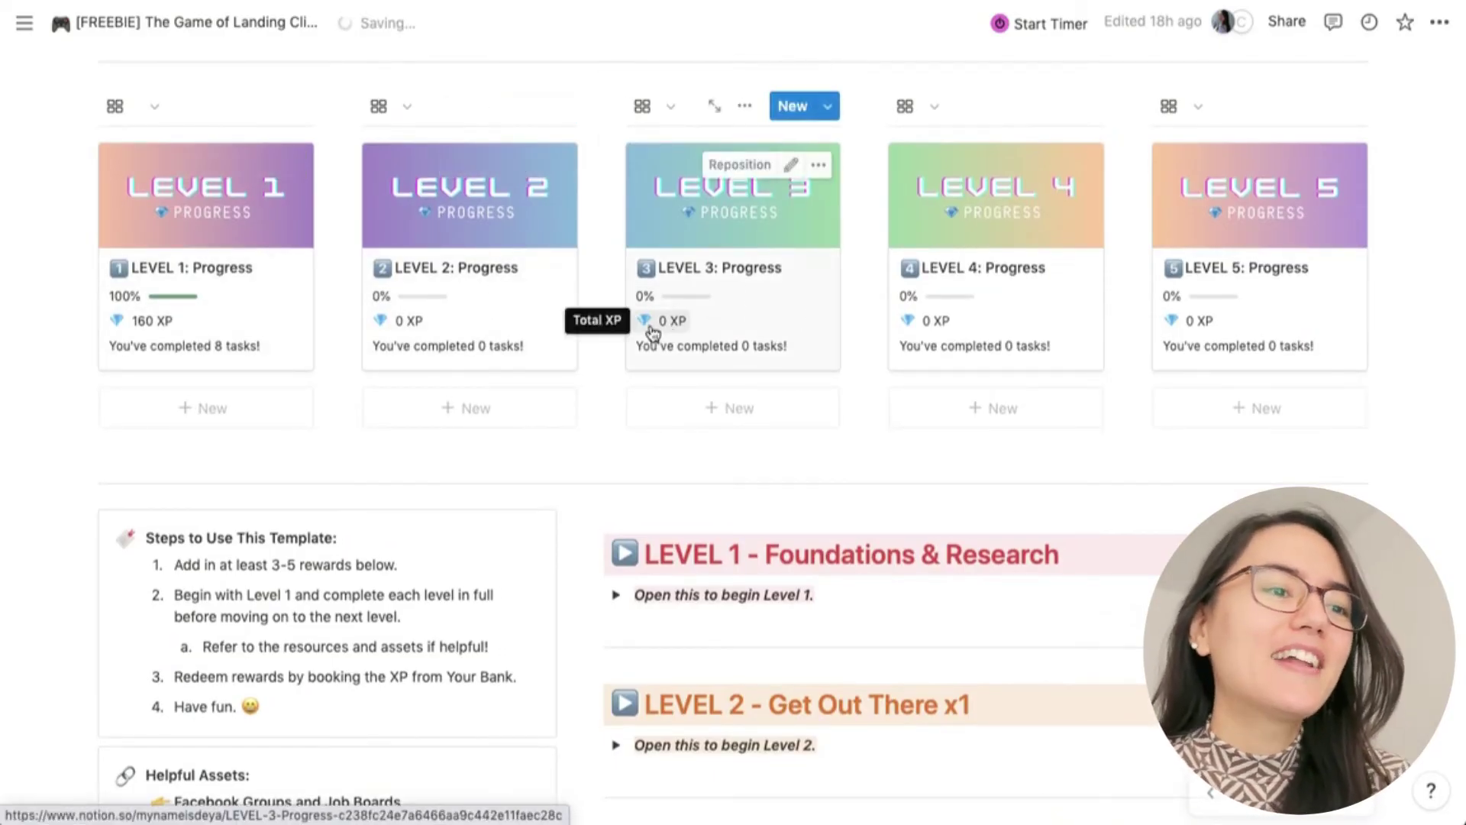
{"action": "scroll", "coordinate": [423, 397], "scroll_direction": "down", "scroll_amount": 20}
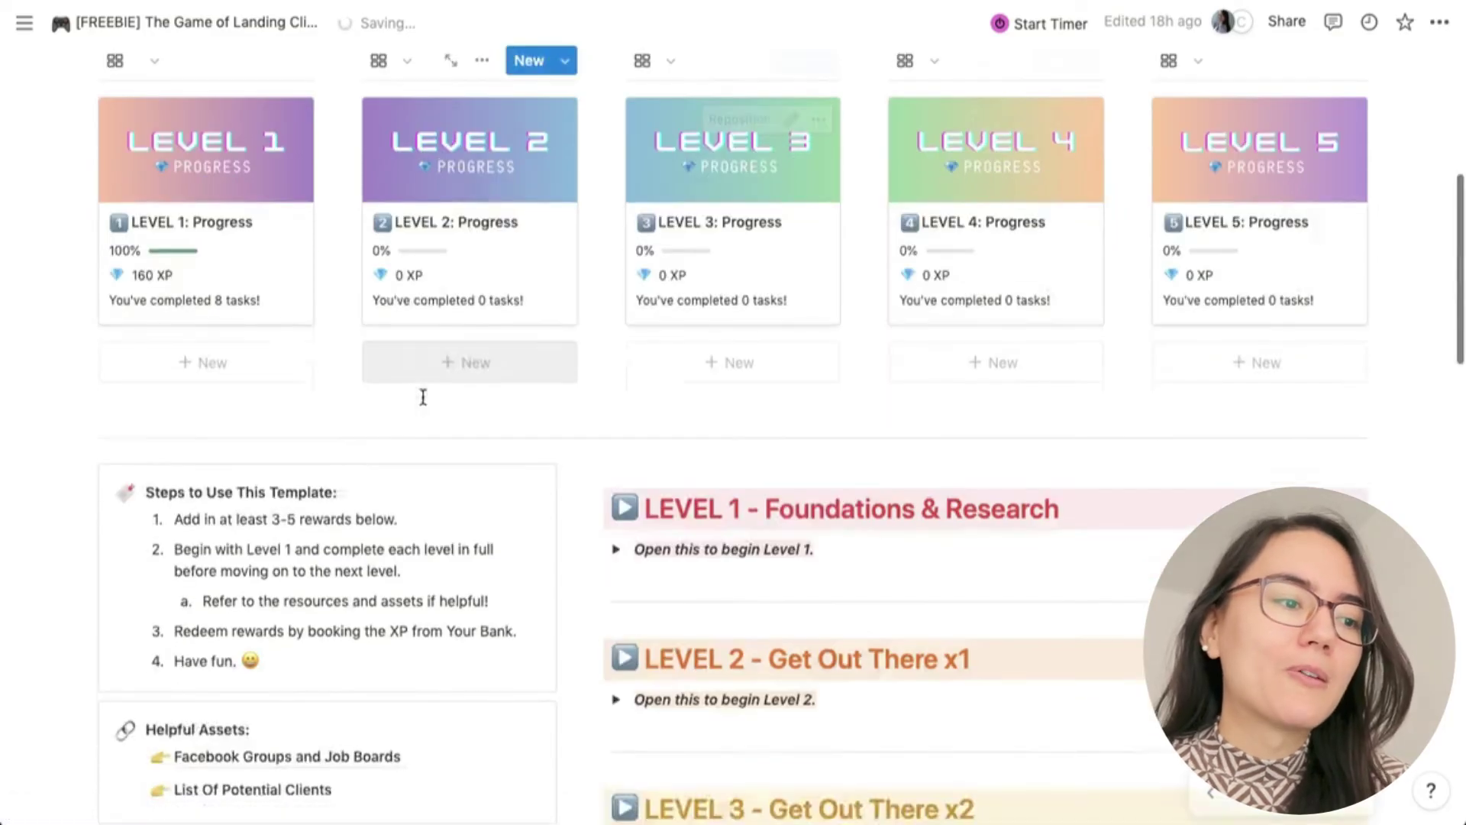
{"action": "scroll", "coordinate": [422, 397], "scroll_direction": "down", "scroll_amount": 1}
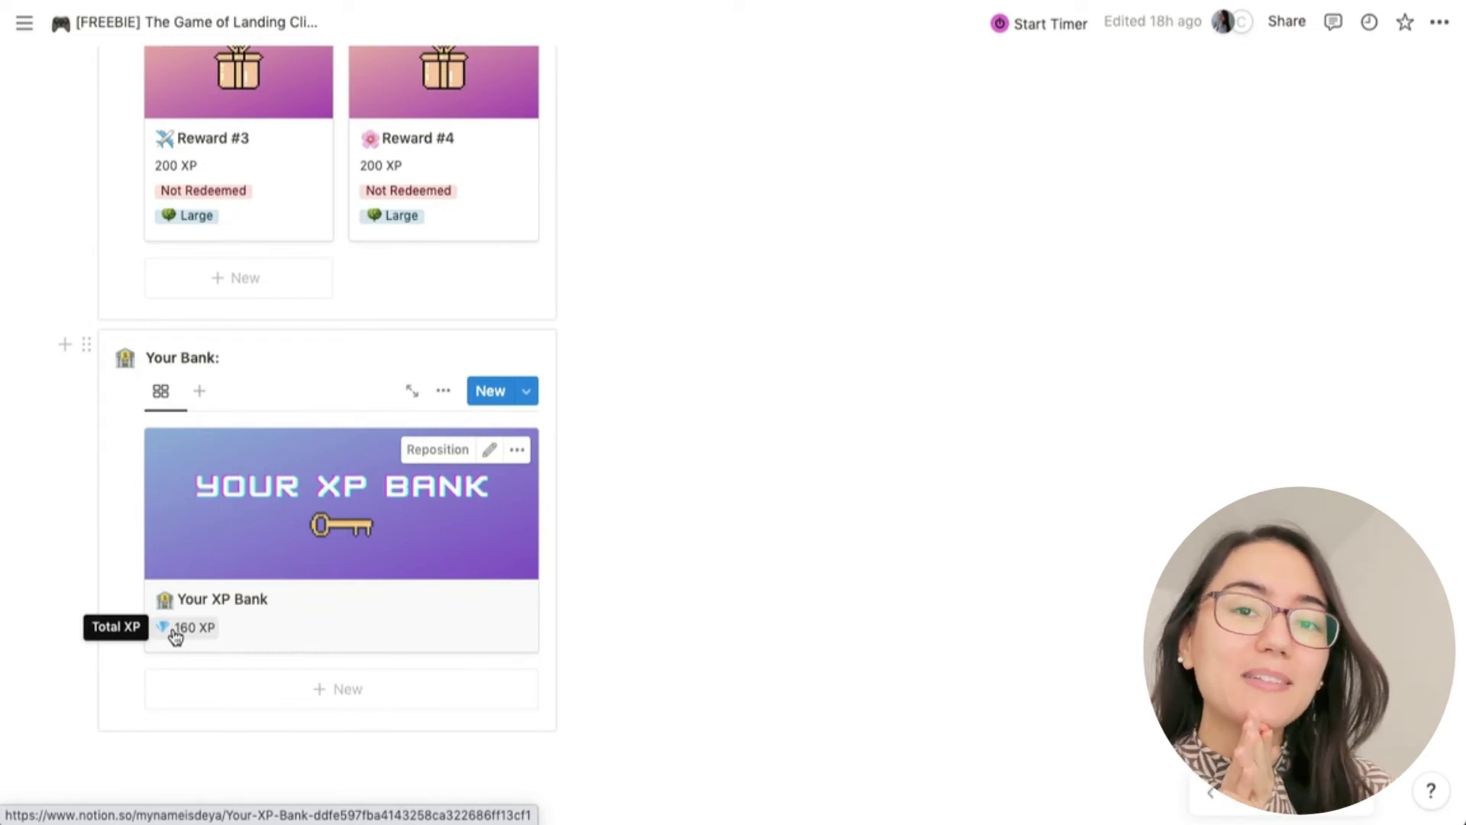
{"action": "scroll", "coordinate": [175, 636], "scroll_direction": "up", "scroll_amount": 5}
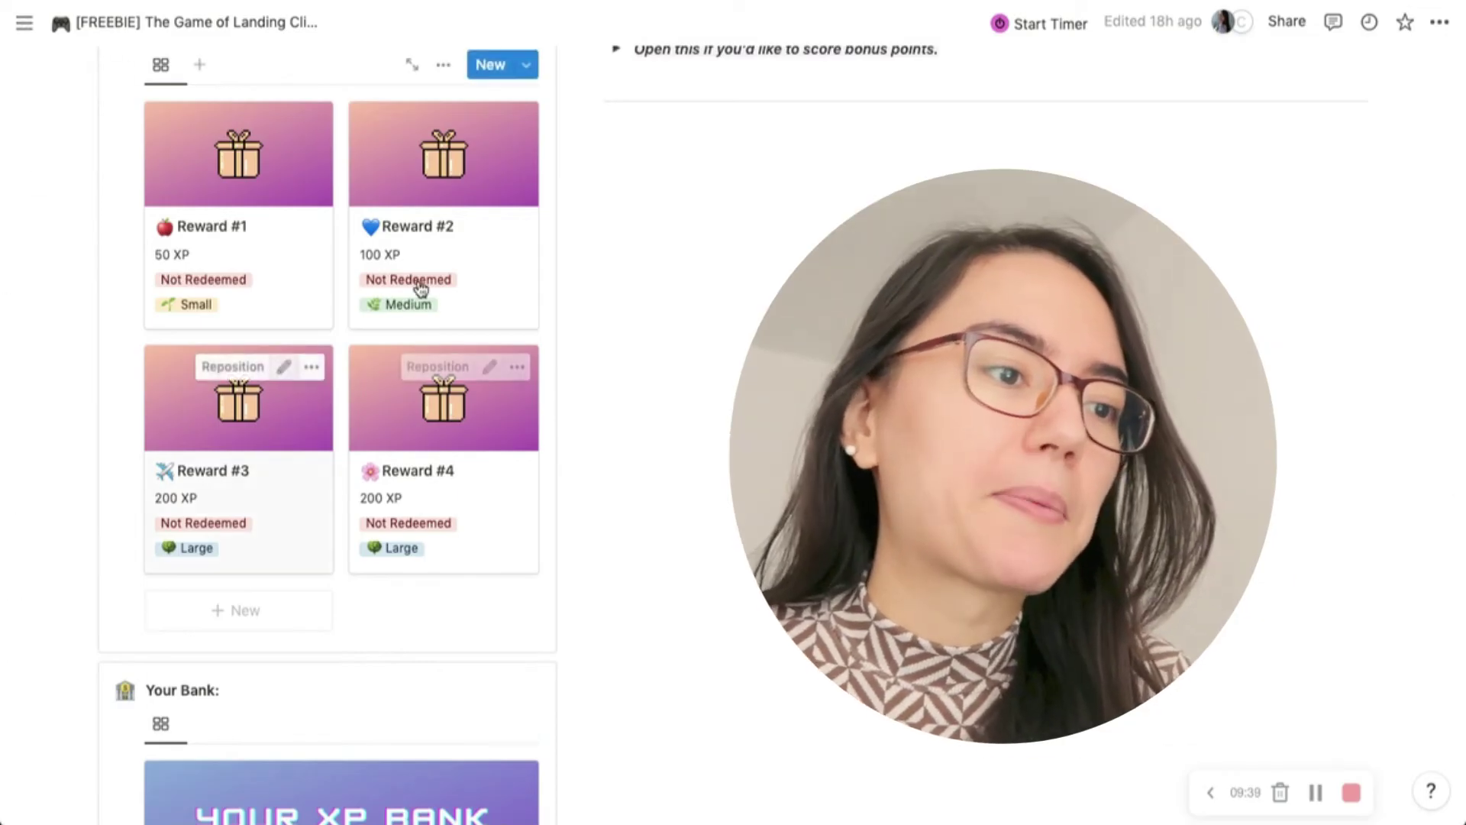
{"action": "scroll", "coordinate": [388, 406], "scroll_direction": "down", "scroll_amount": 4}
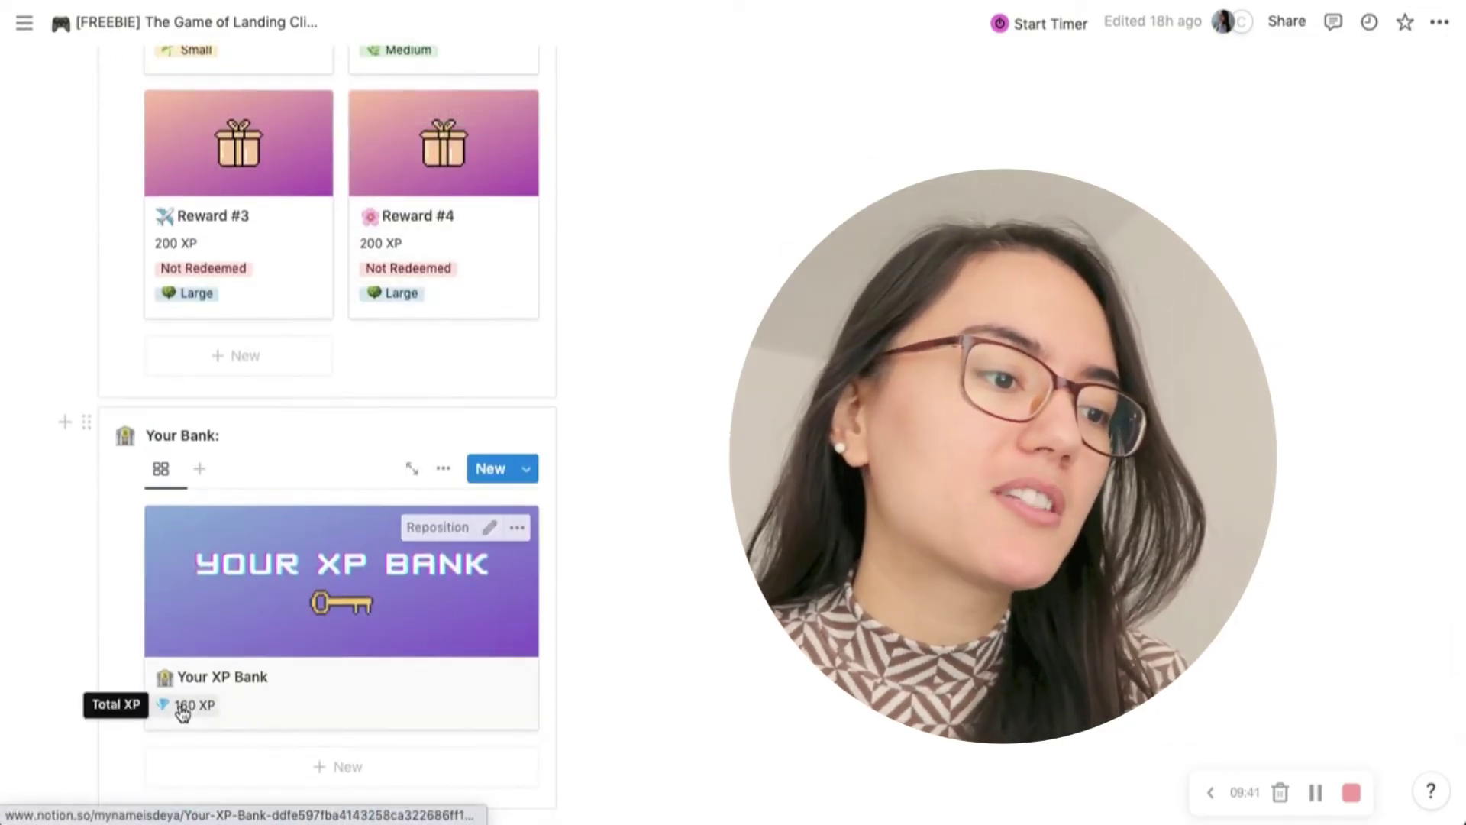
{"action": "scroll", "coordinate": [182, 701], "scroll_direction": "up", "scroll_amount": 3}
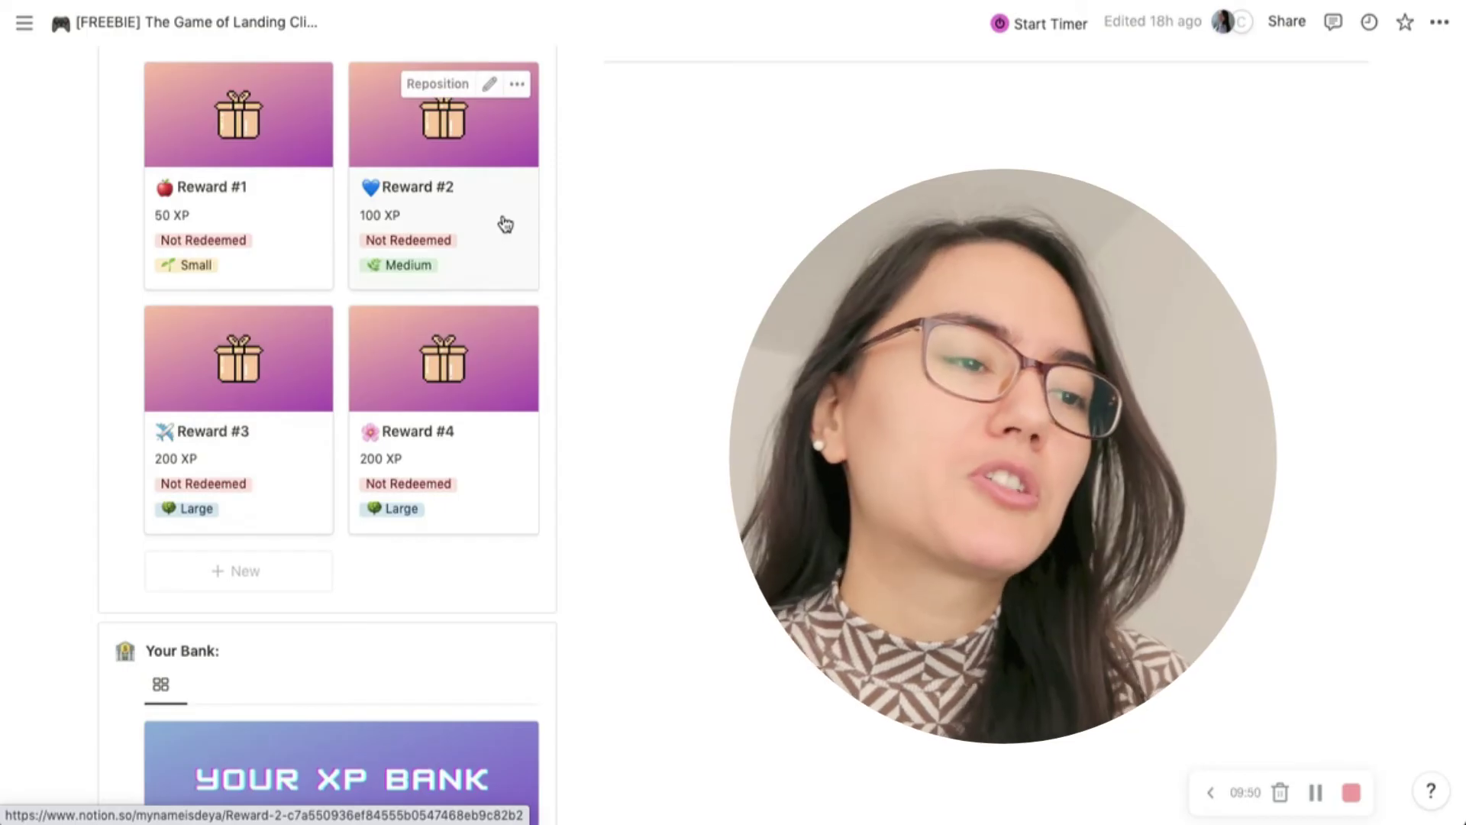
- Set the status of Reward #2 to Redeemed and return to the template page
{"action": "left_click", "coordinate": [443, 217]}
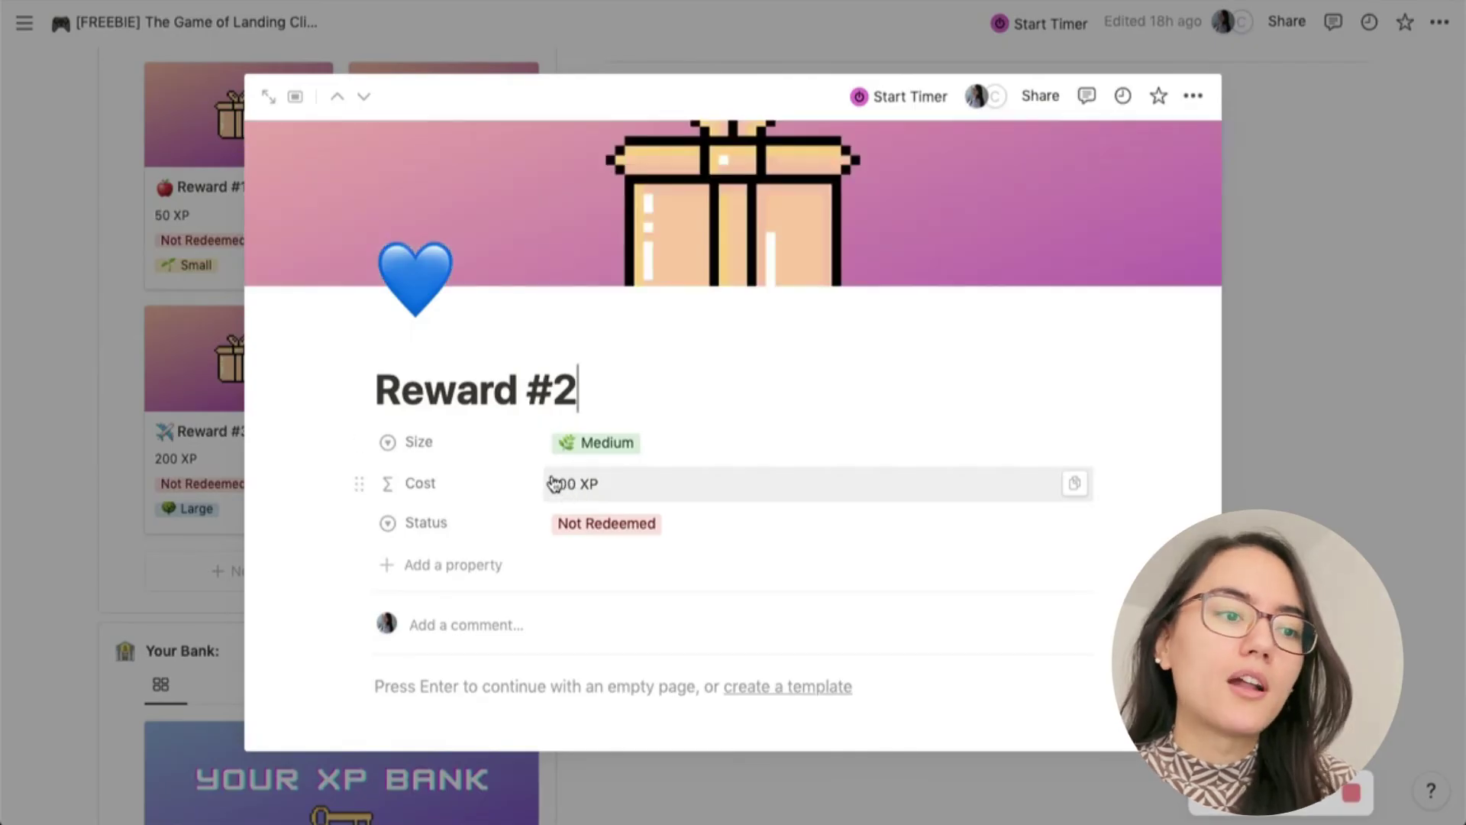
{"action": "left_click", "coordinate": [617, 526]}
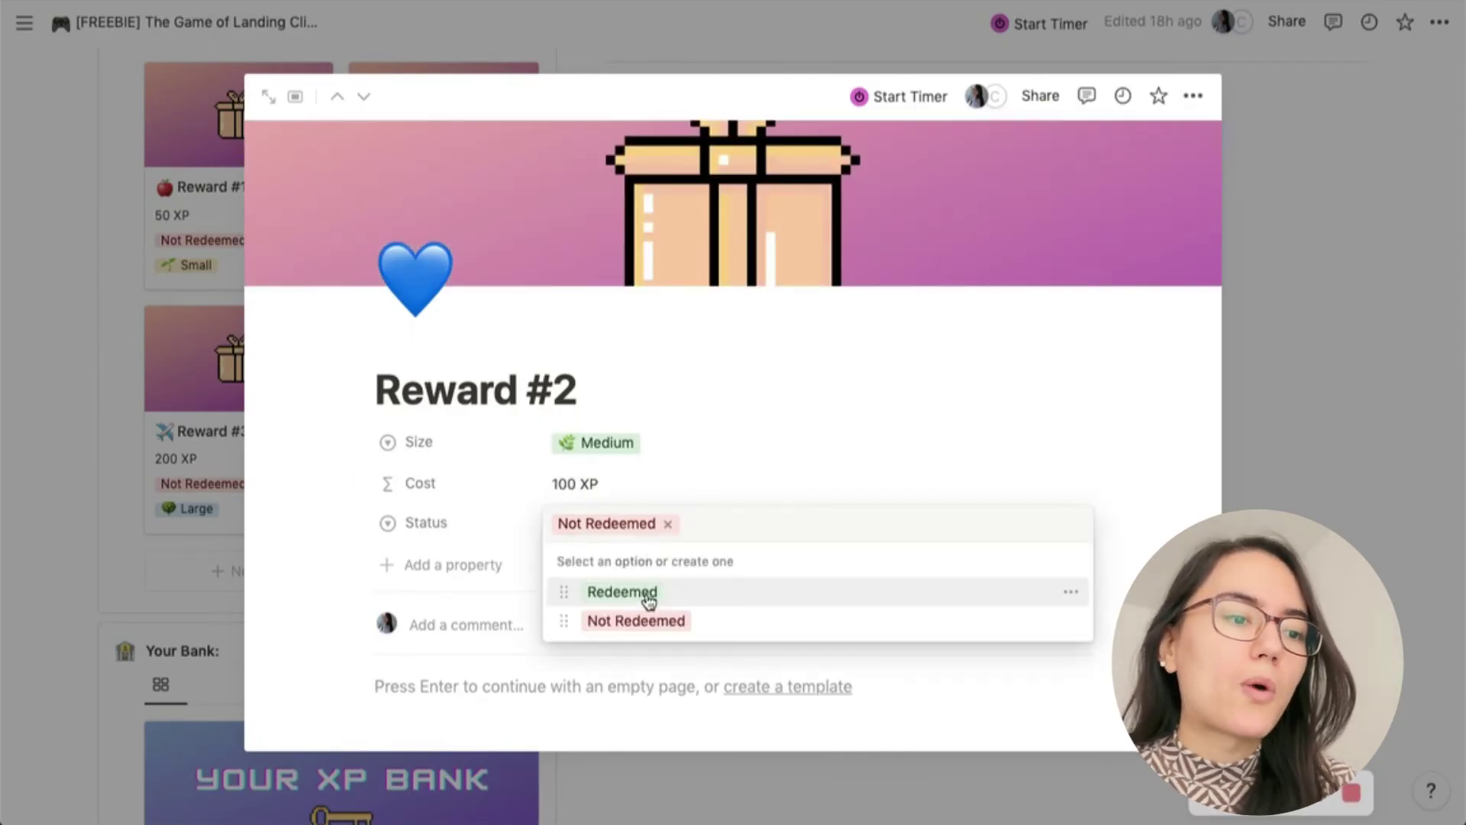
{"action": "left_click", "coordinate": [645, 594]}
{"action": "left_click", "coordinate": [89, 451]}
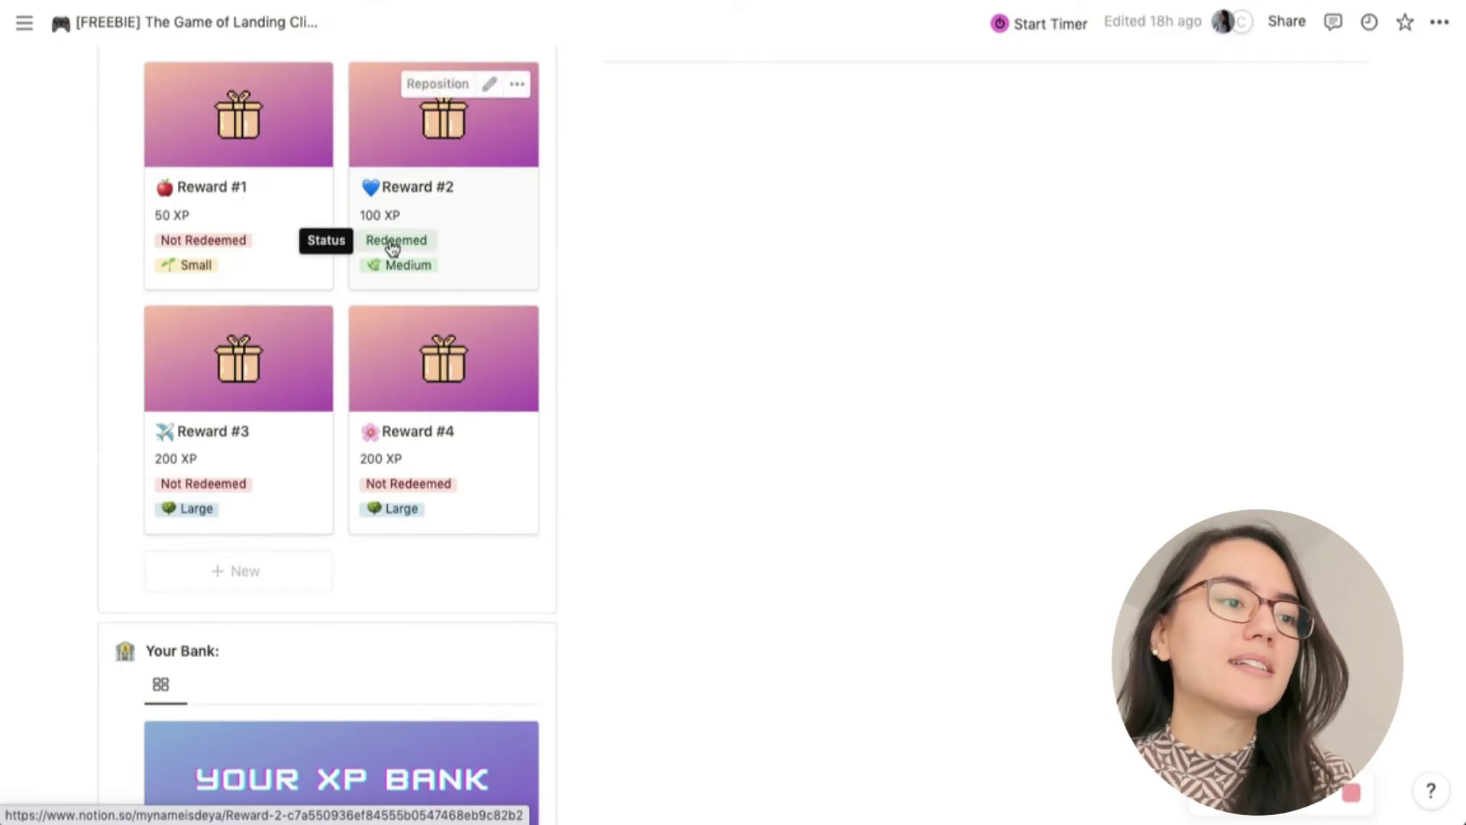
- Record 100 as the "I've spent..." amount in Your XP Bank and close the bank page
{"action": "scroll", "coordinate": [392, 247], "scroll_direction": "down", "scroll_amount": 7}
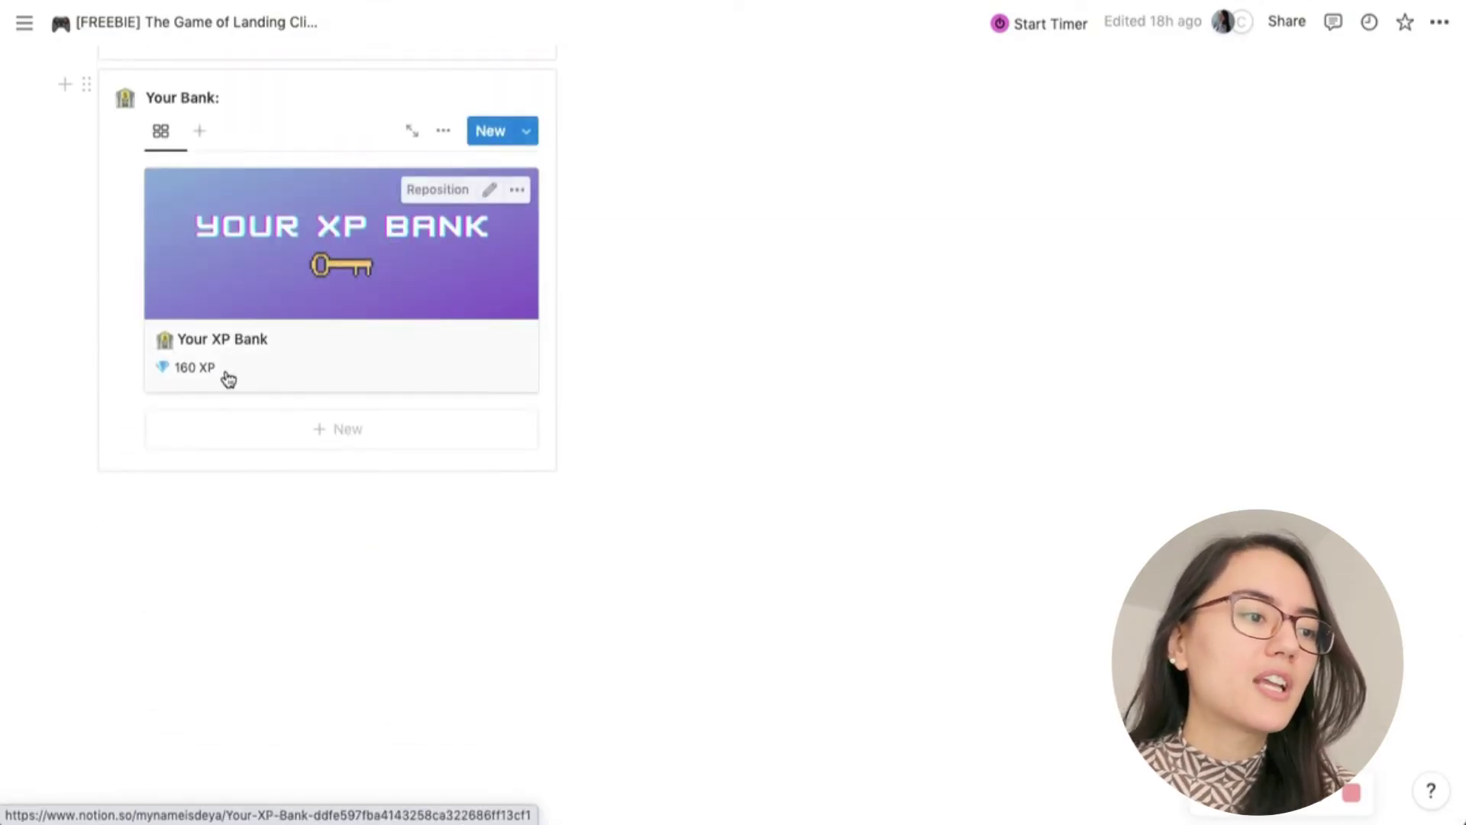
{"action": "left_click", "coordinate": [314, 383]}
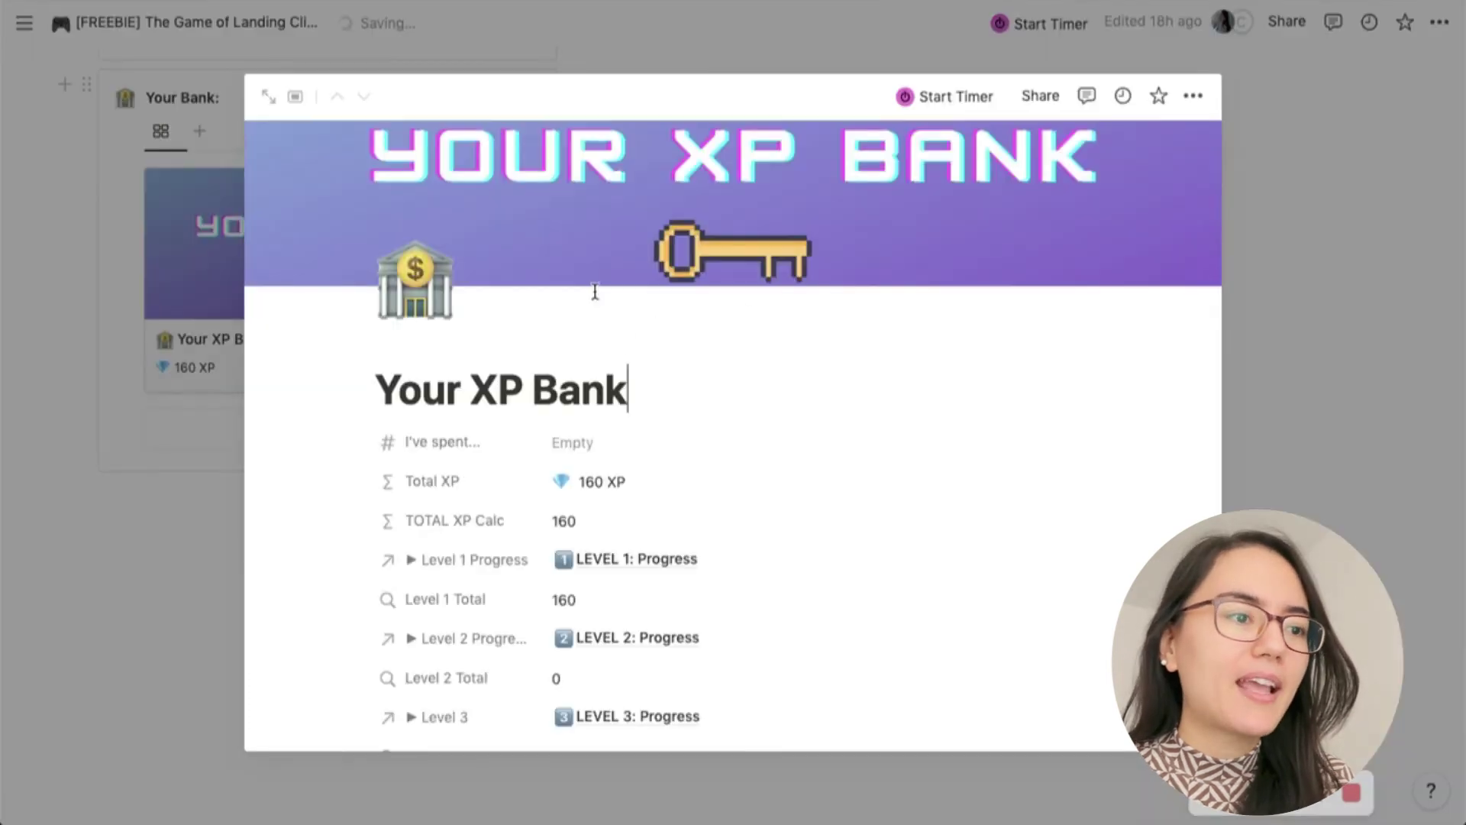
{"action": "left_click", "coordinate": [589, 444]}
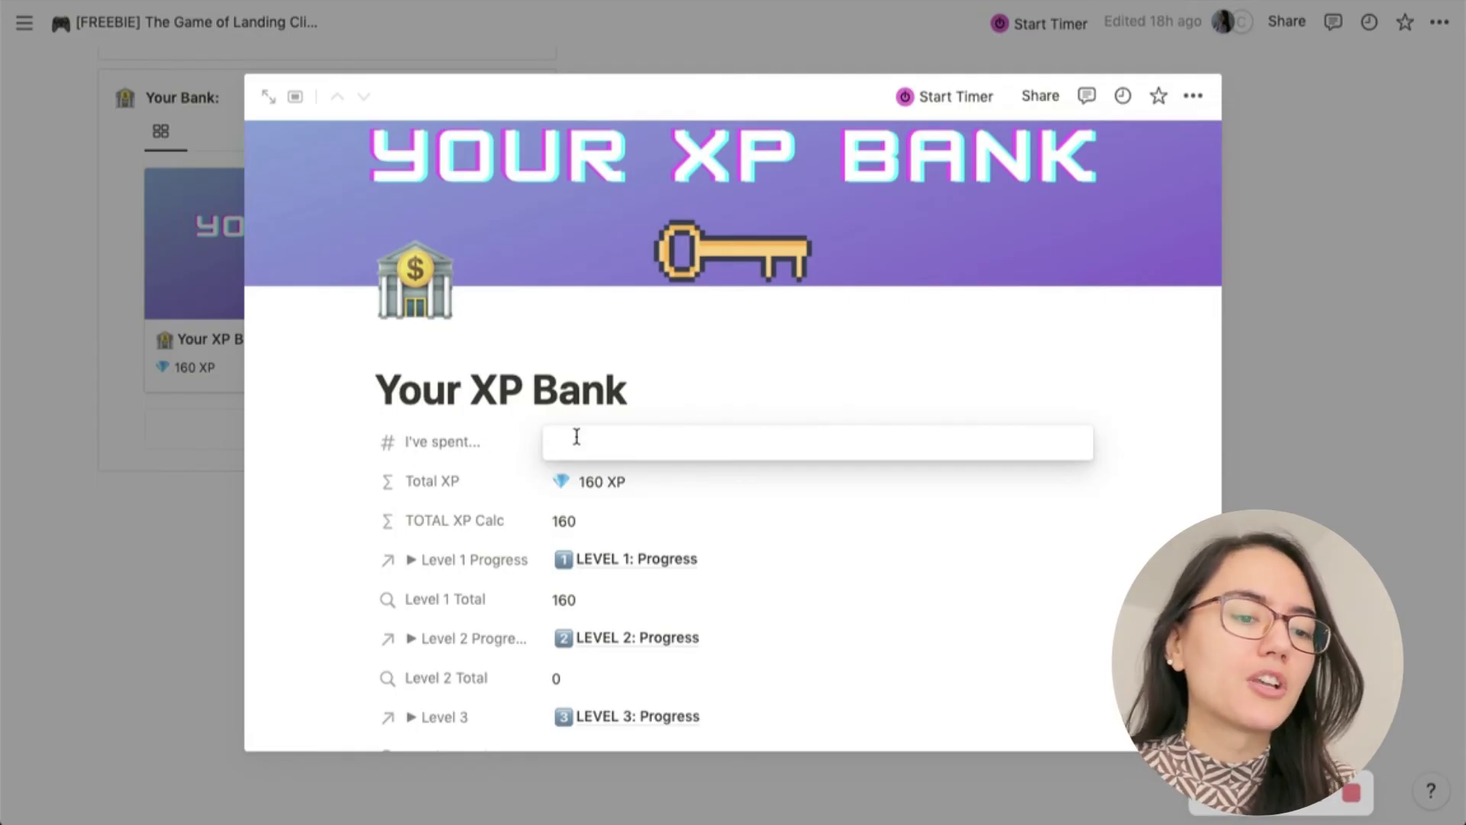
{"action": "type", "text": "00"}
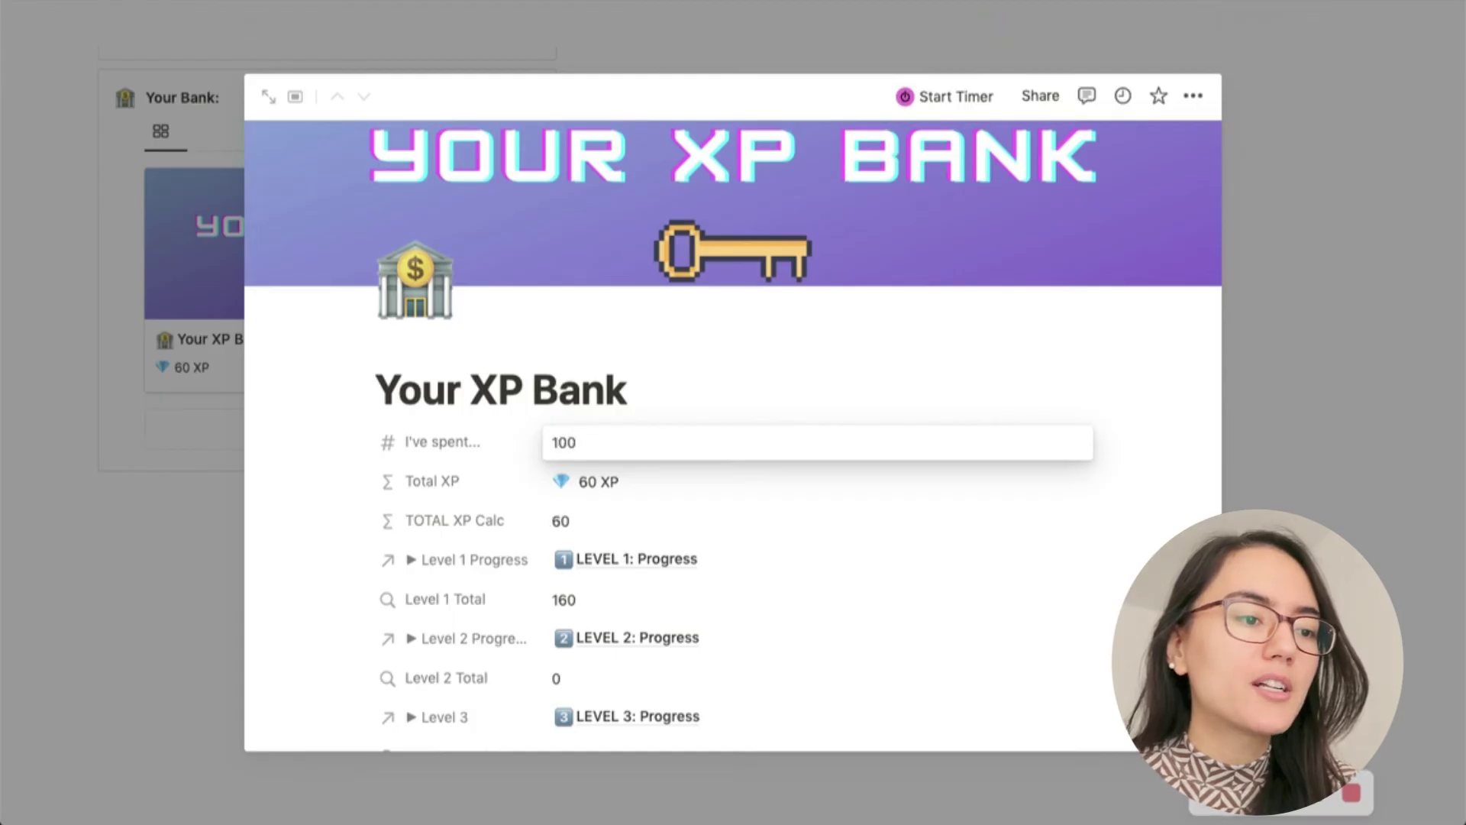
{"action": "key", "text": "Return"}
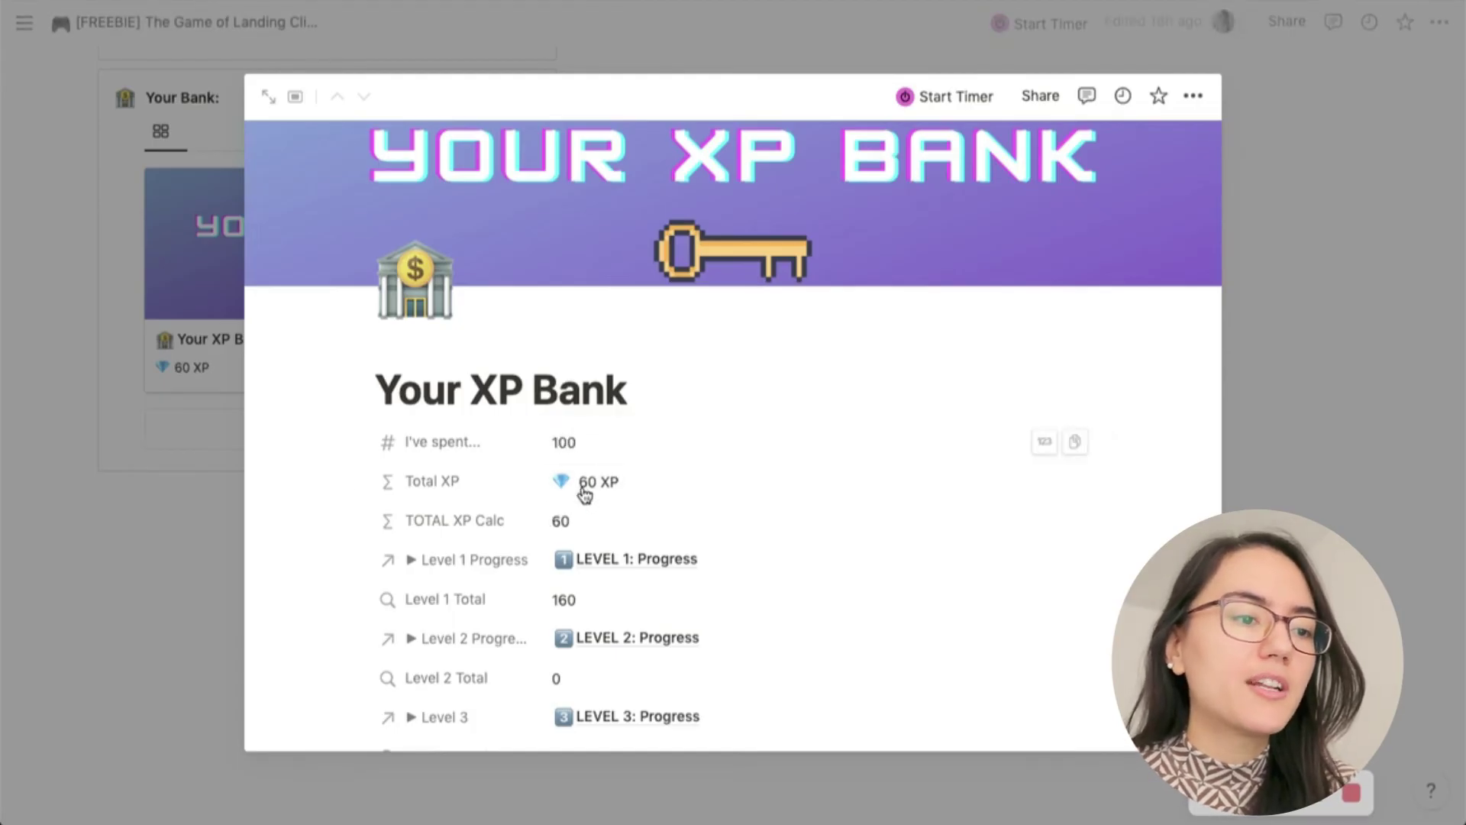
{"action": "left_click", "coordinate": [192, 433]}
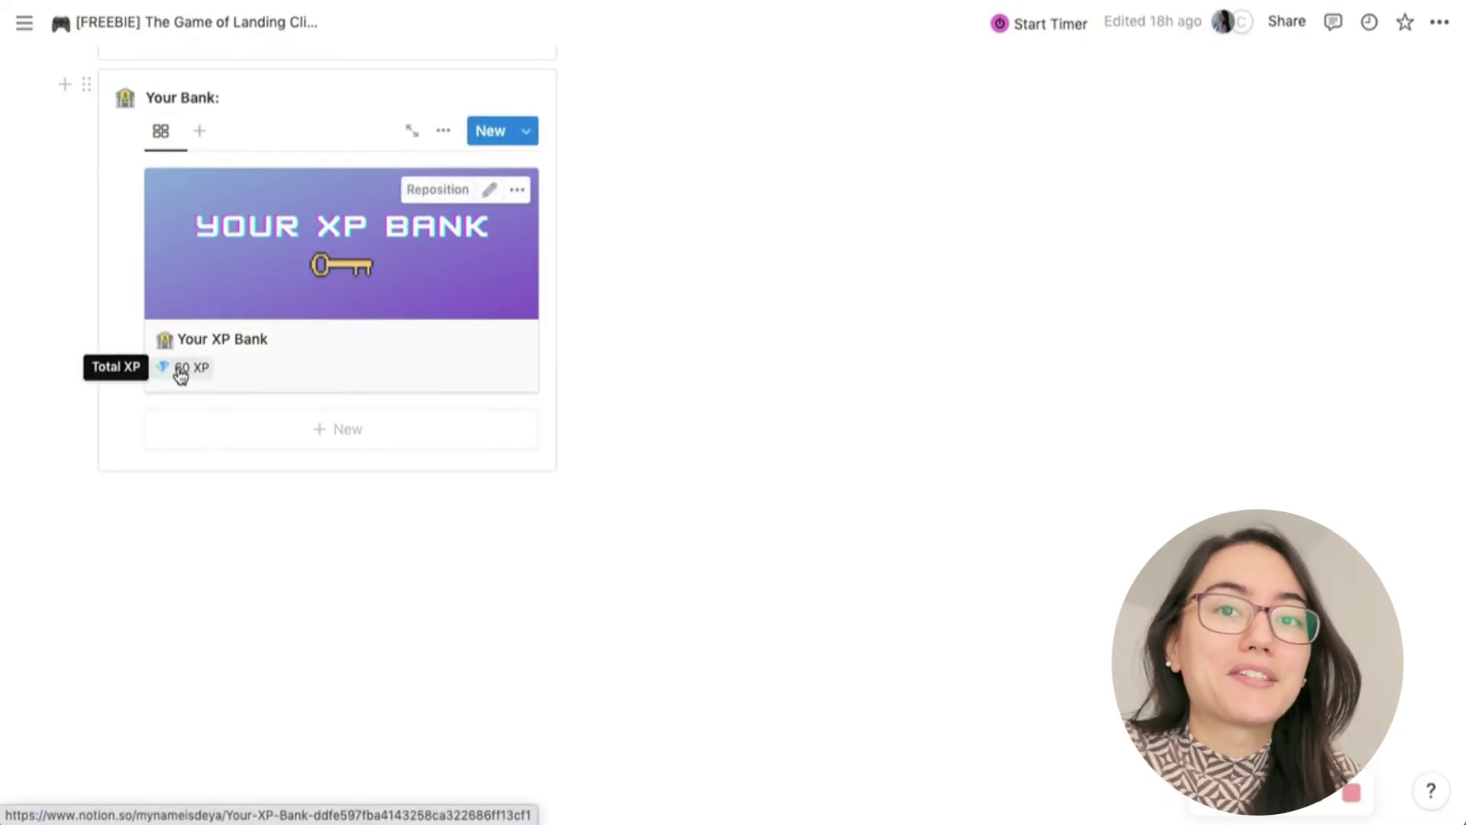
- Check the rewards' XP costs, set the "I've spent..." amount in Your XP Bank to 150, and close the bank page
{"action": "scroll", "coordinate": [180, 374], "scroll_direction": "up", "scroll_amount": 8}
{"action": "scroll", "coordinate": [670, 469], "scroll_direction": "down", "scroll_amount": 4}
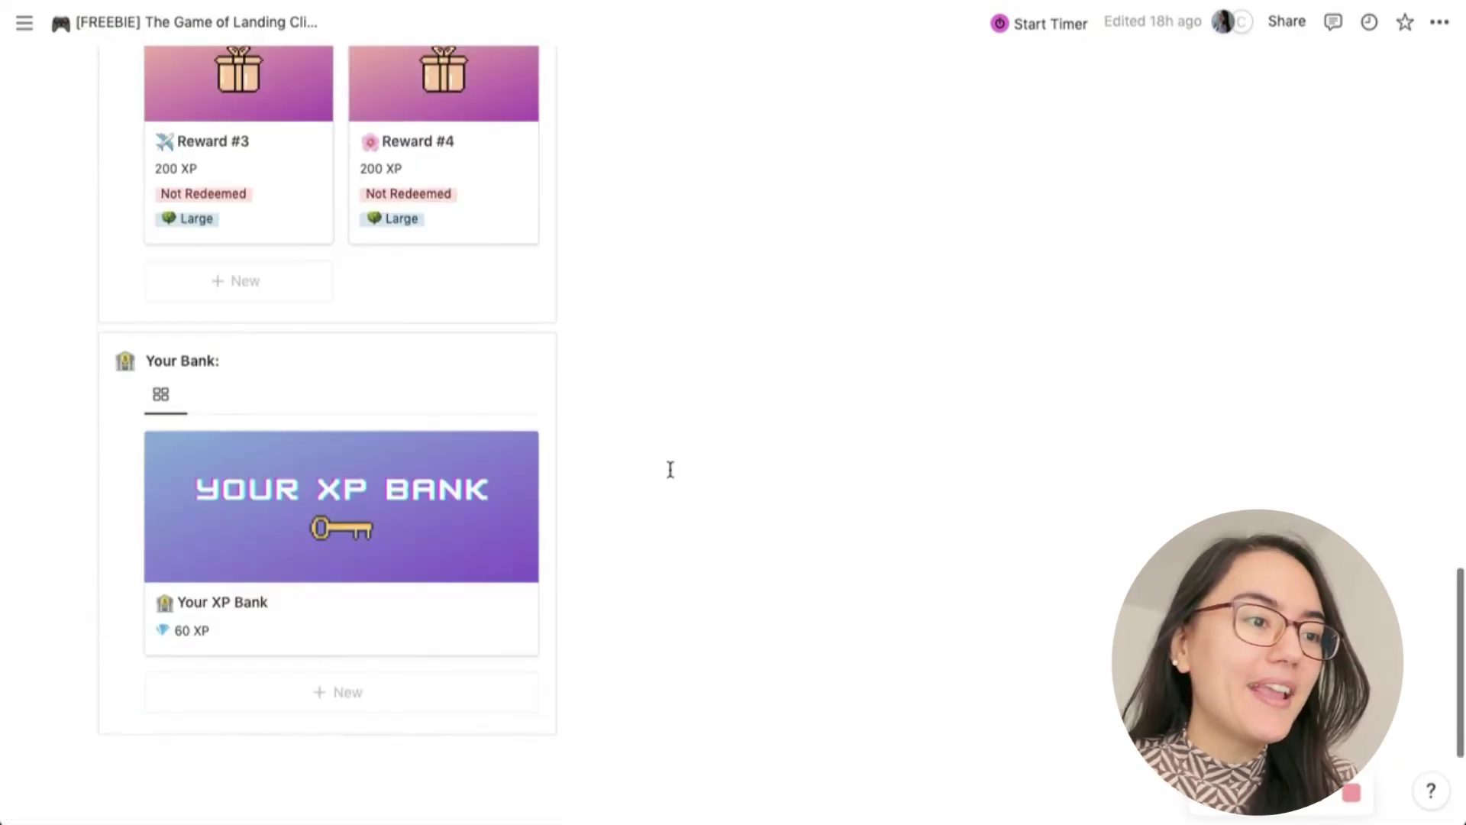
{"action": "scroll", "coordinate": [681, 318], "scroll_direction": "up", "scroll_amount": 5}
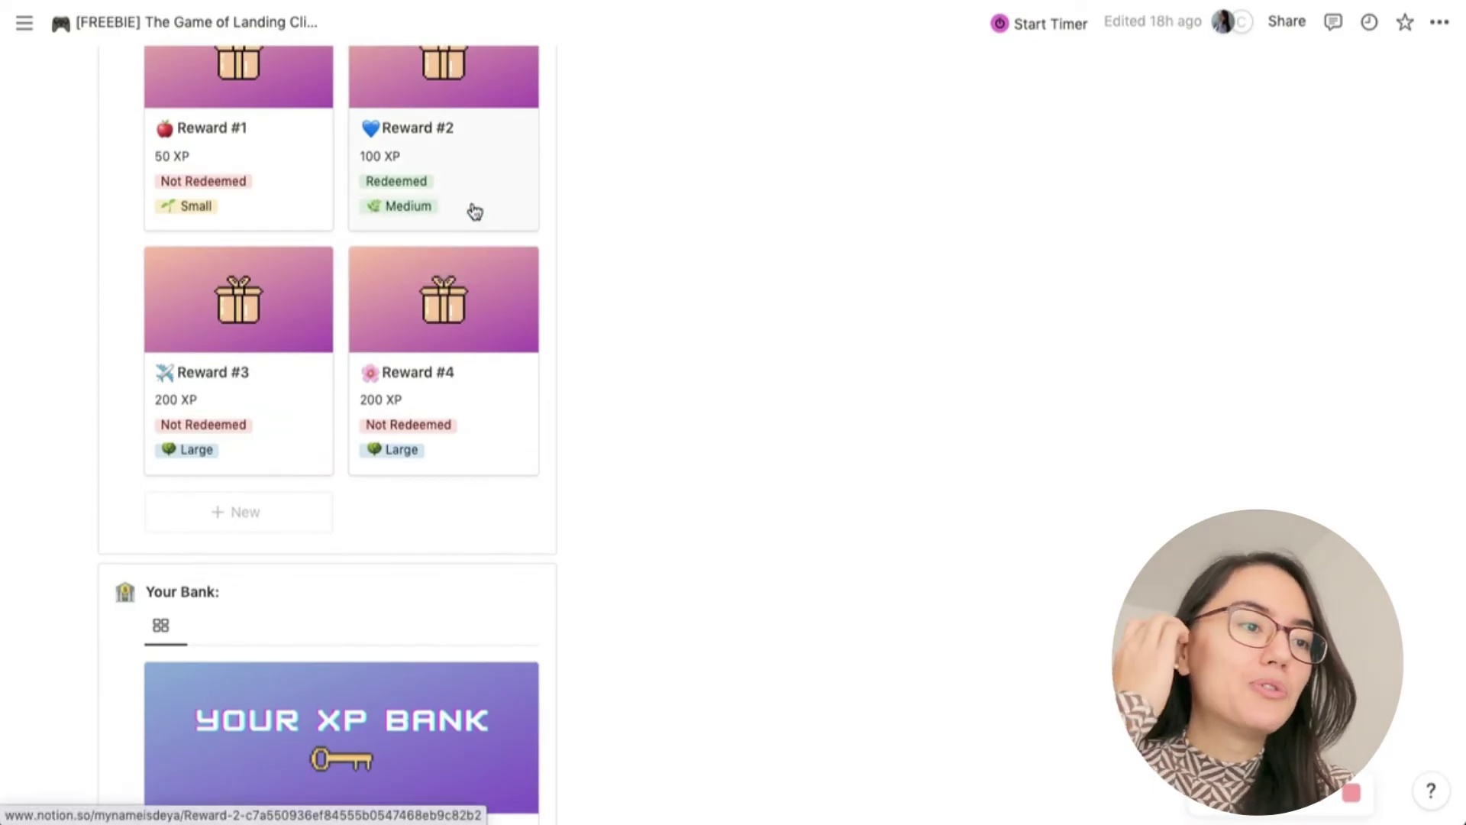
{"action": "scroll", "coordinate": [476, 212], "scroll_direction": "down", "scroll_amount": 5}
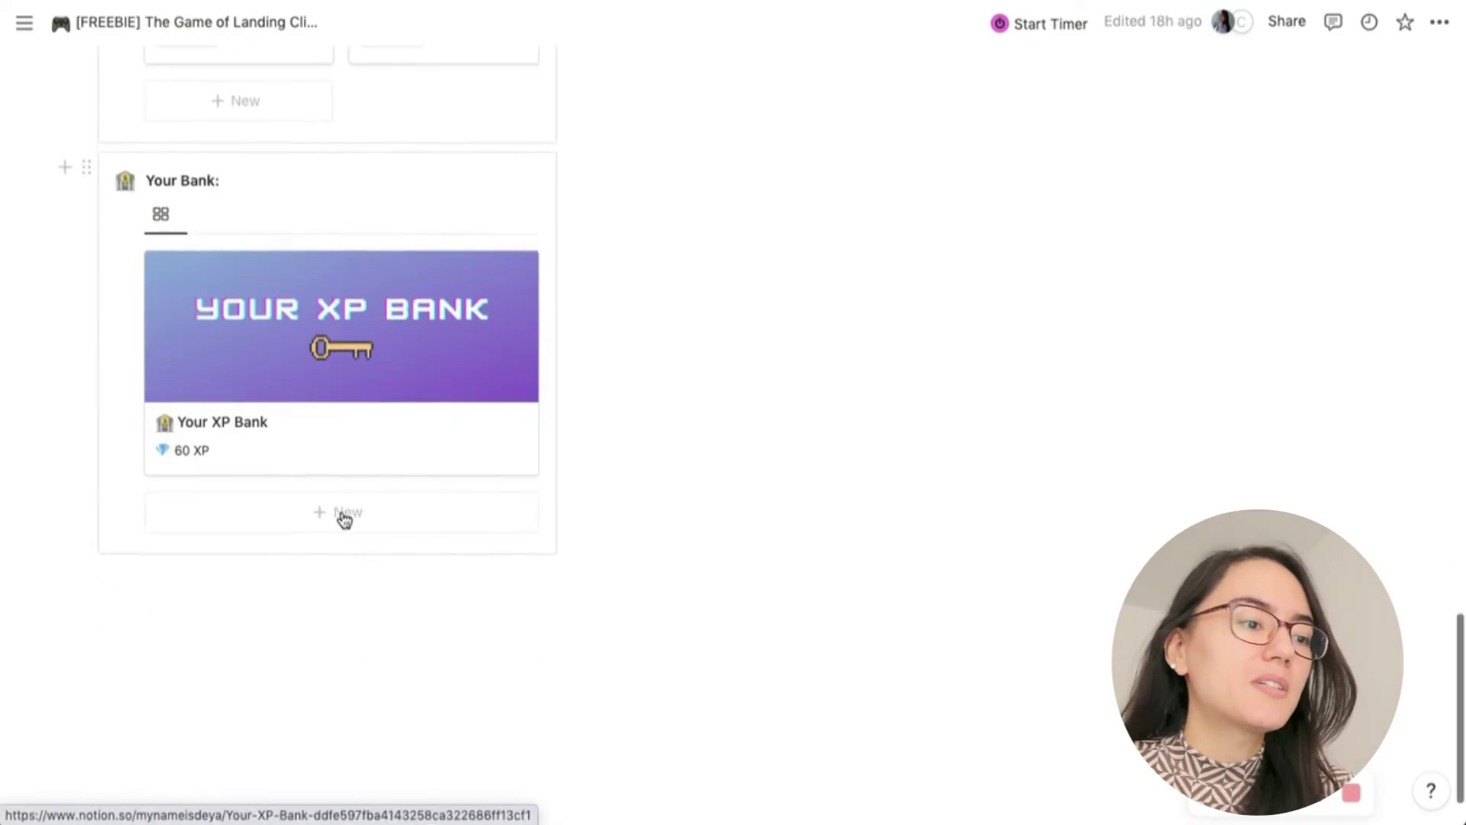
{"action": "left_click", "coordinate": [535, 302]}
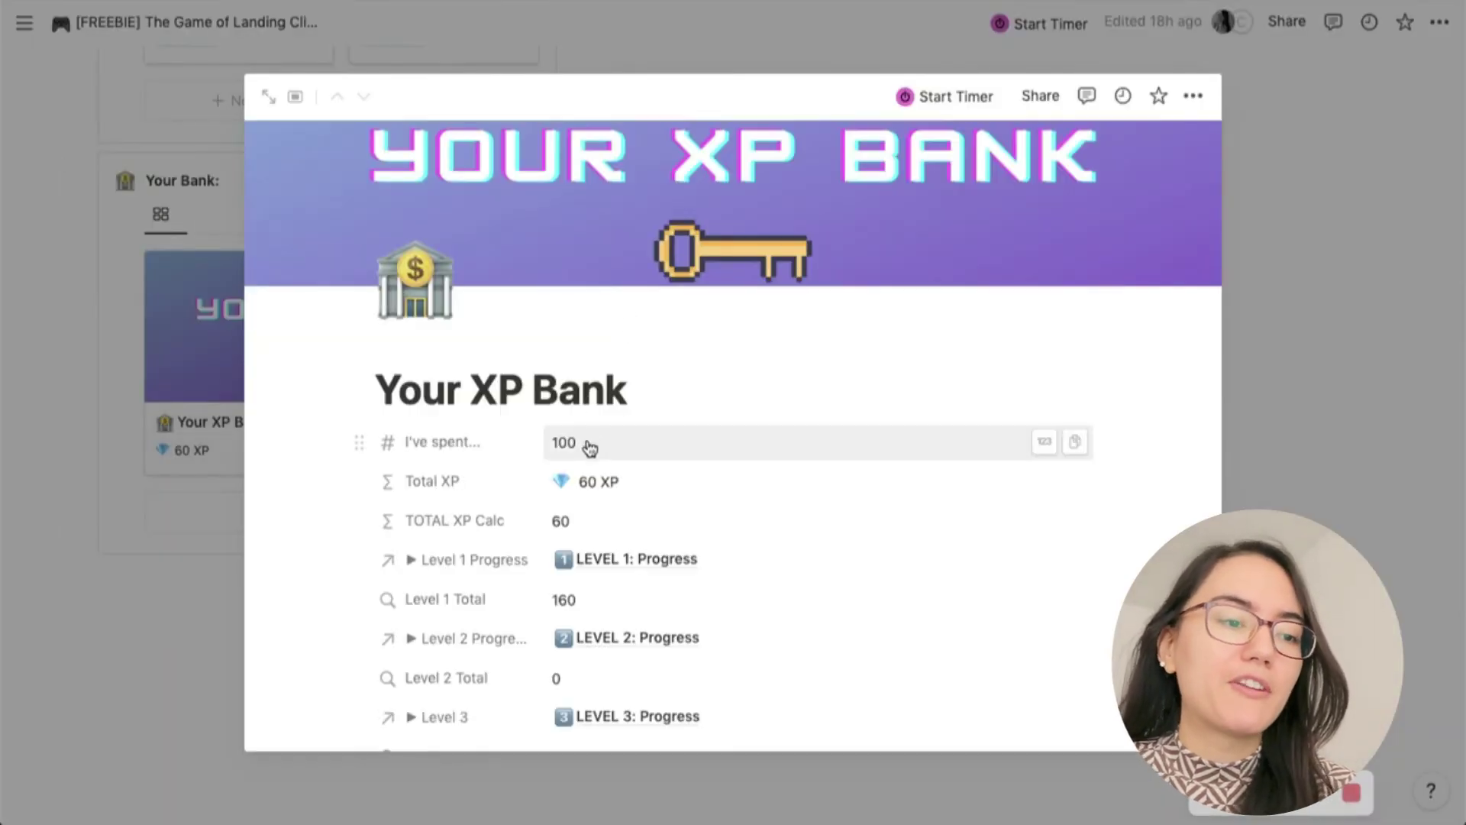
{"action": "left_click", "coordinate": [589, 449]}
{"action": "double_click", "coordinate": [604, 439]}
{"action": "type", "text": "150"}
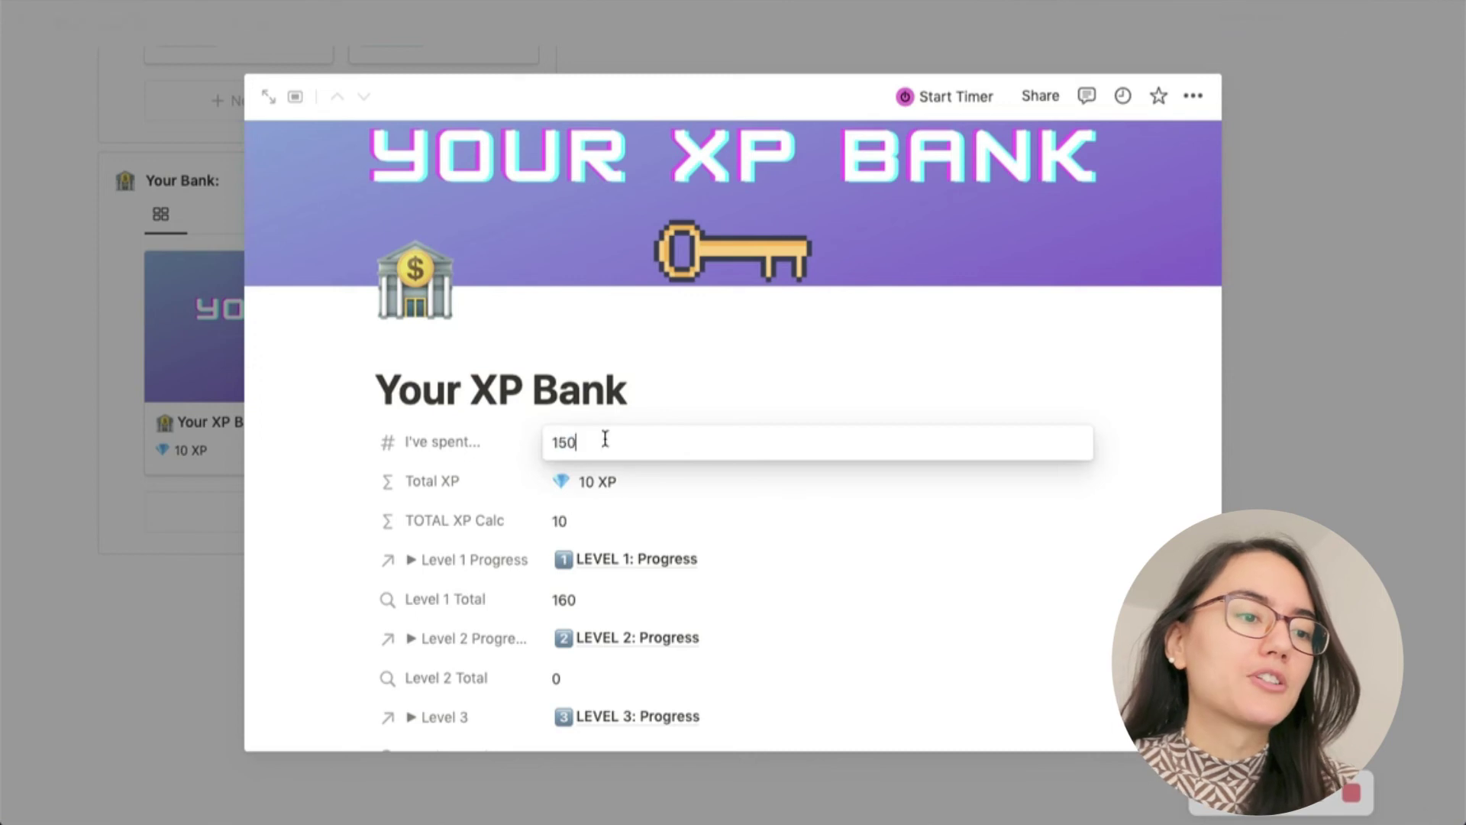
{"action": "key", "text": "Return"}
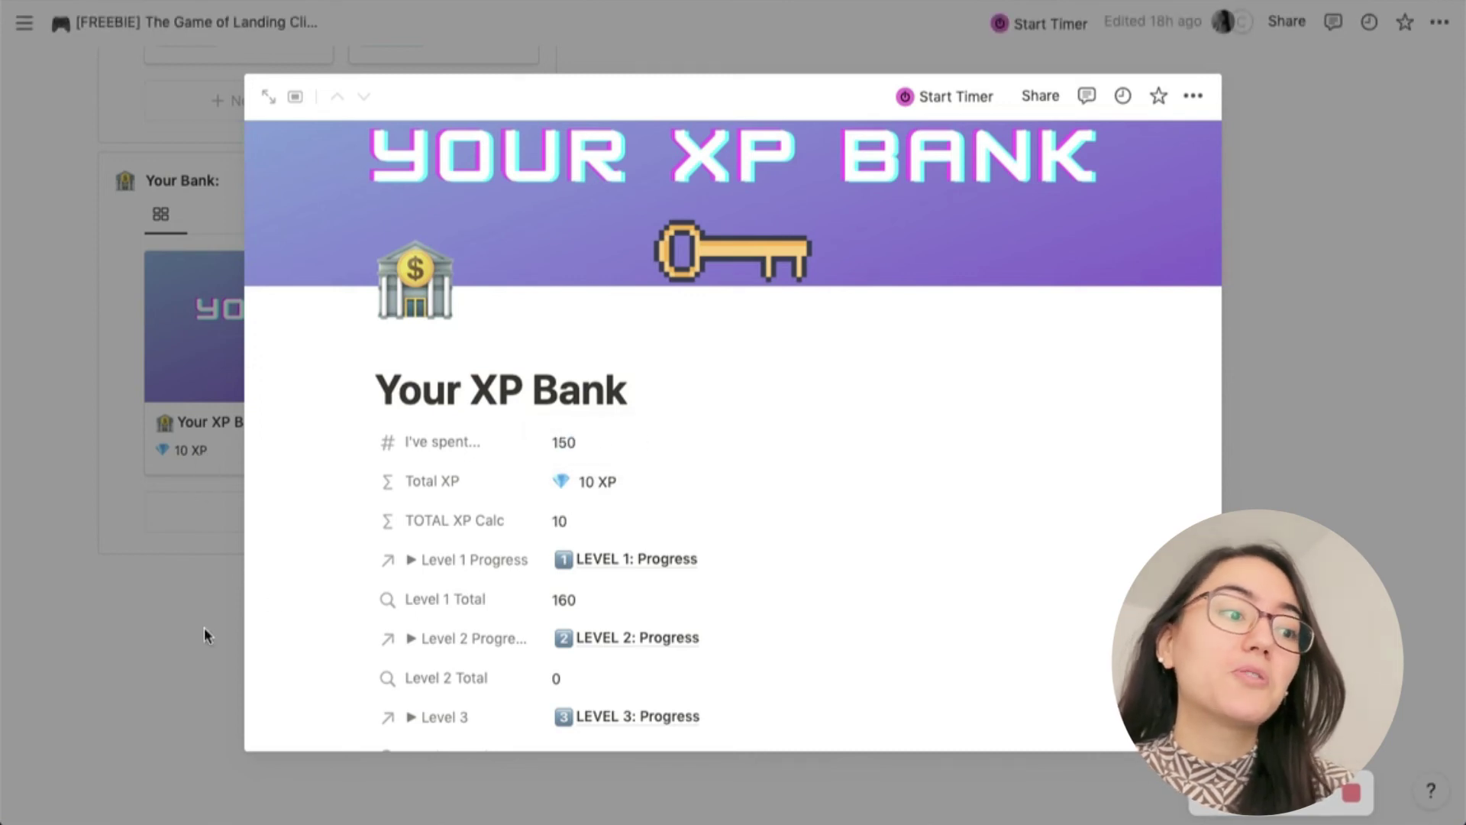
{"action": "left_click", "coordinate": [126, 638]}
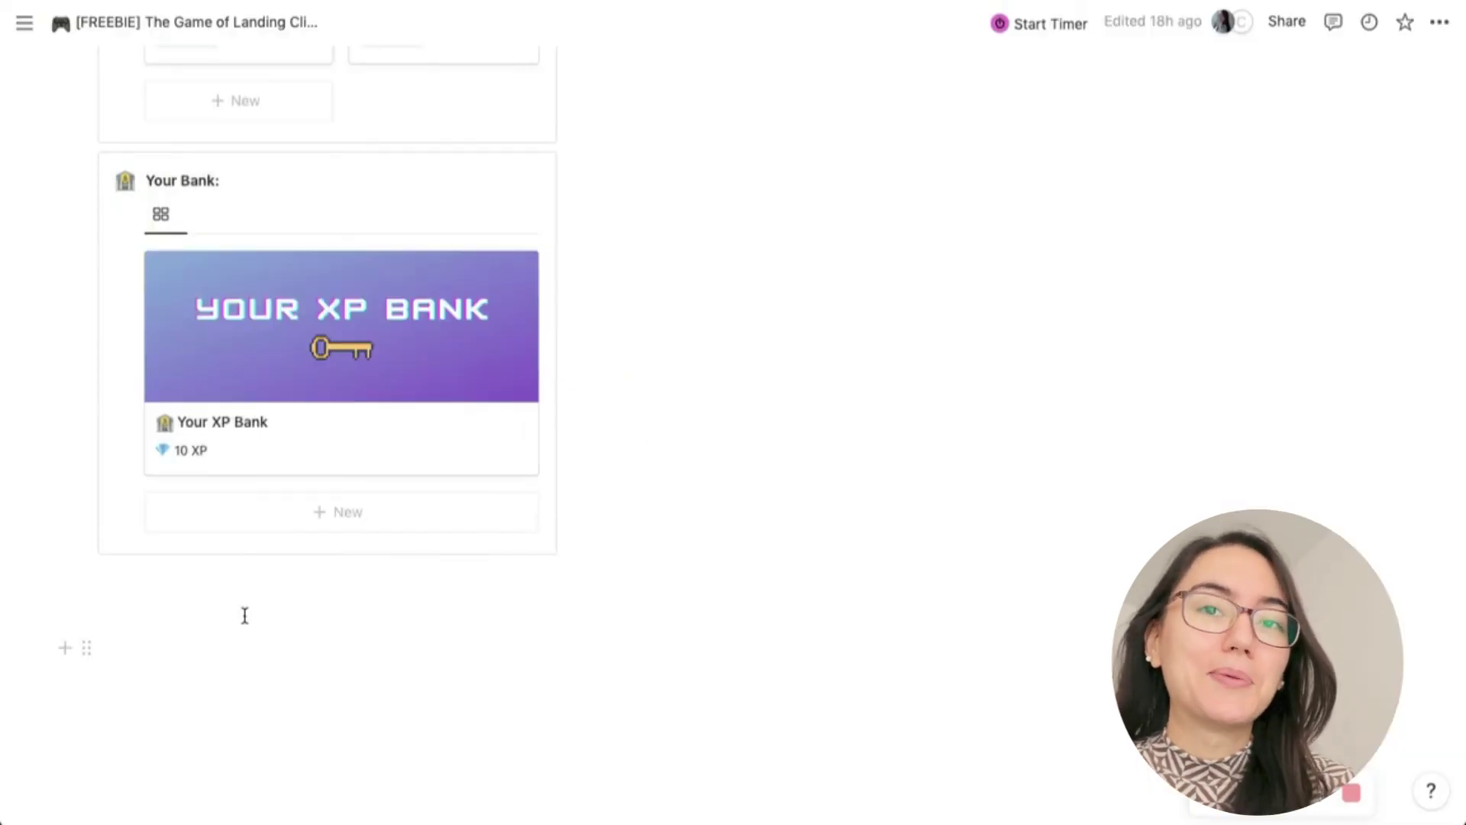
{"action": "scroll", "coordinate": [600, 593], "scroll_direction": "up", "scroll_amount": 10}
{"action": "scroll", "coordinate": [602, 595], "scroll_direction": "up", "scroll_amount": 5}
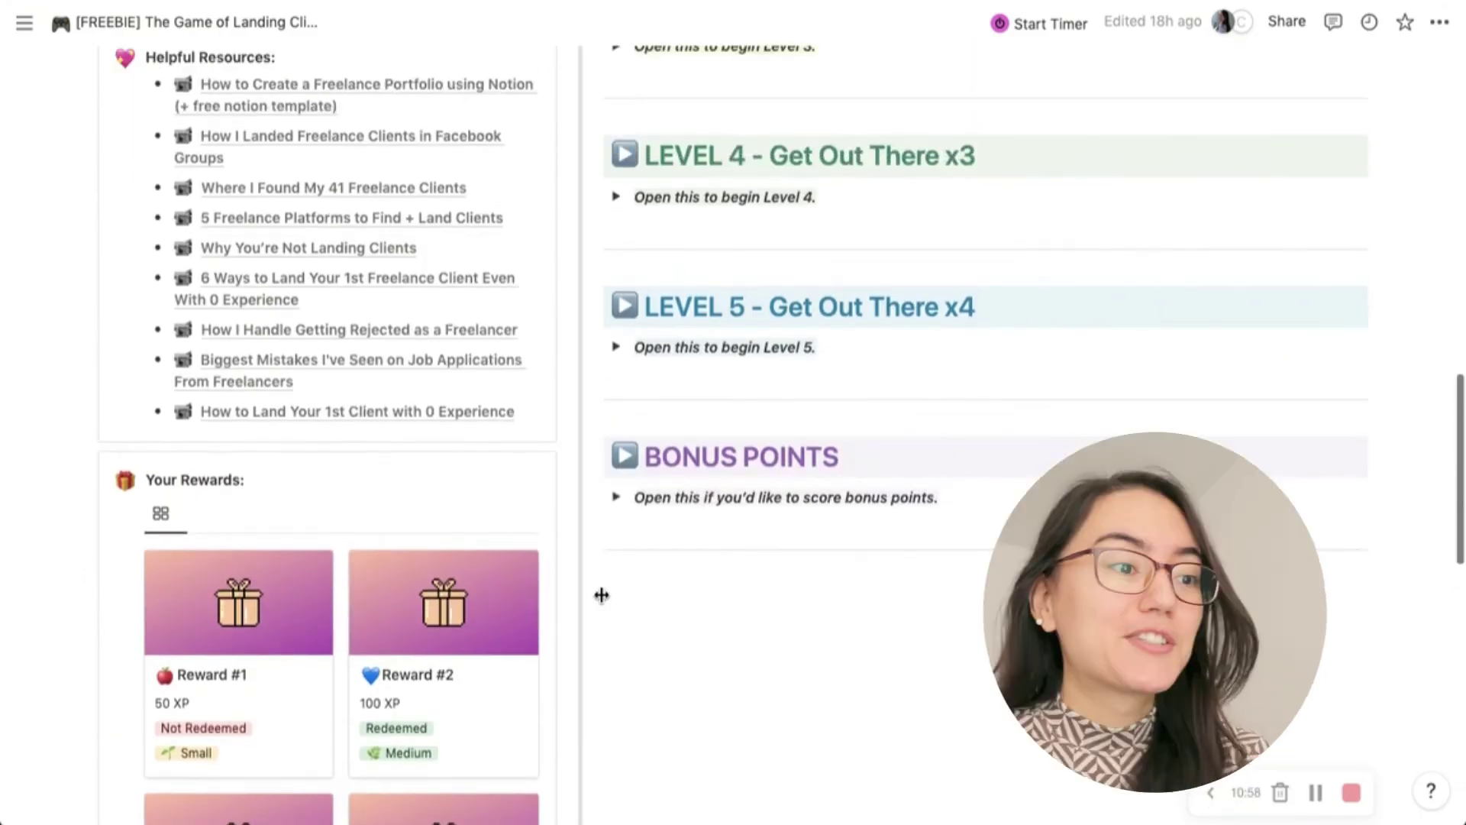
{"action": "scroll", "coordinate": [733, 434], "scroll_direction": "up", "scroll_amount": 10}
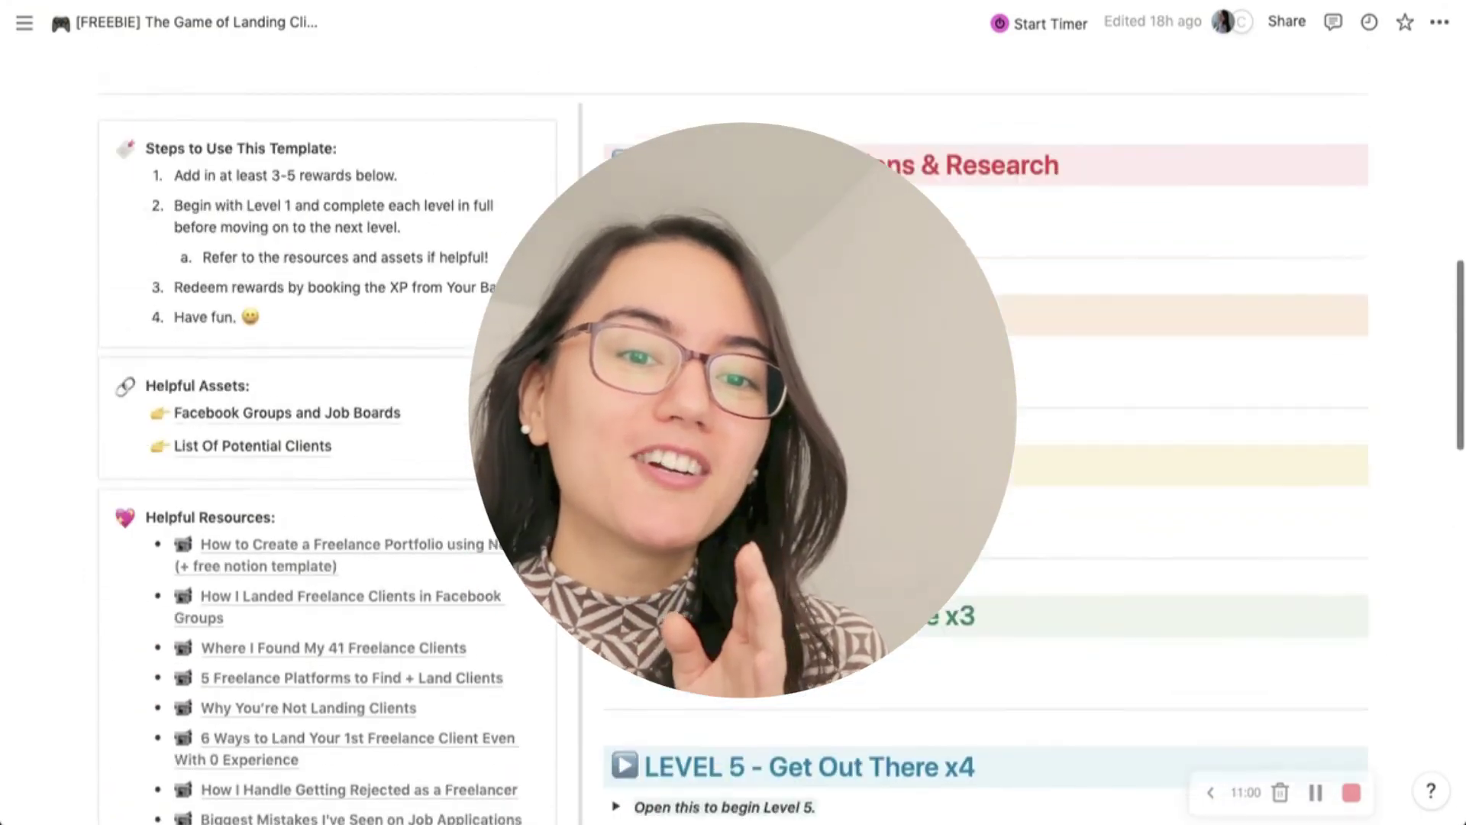
{"action": "scroll", "coordinate": [733, 434], "scroll_direction": "up", "scroll_amount": 2}
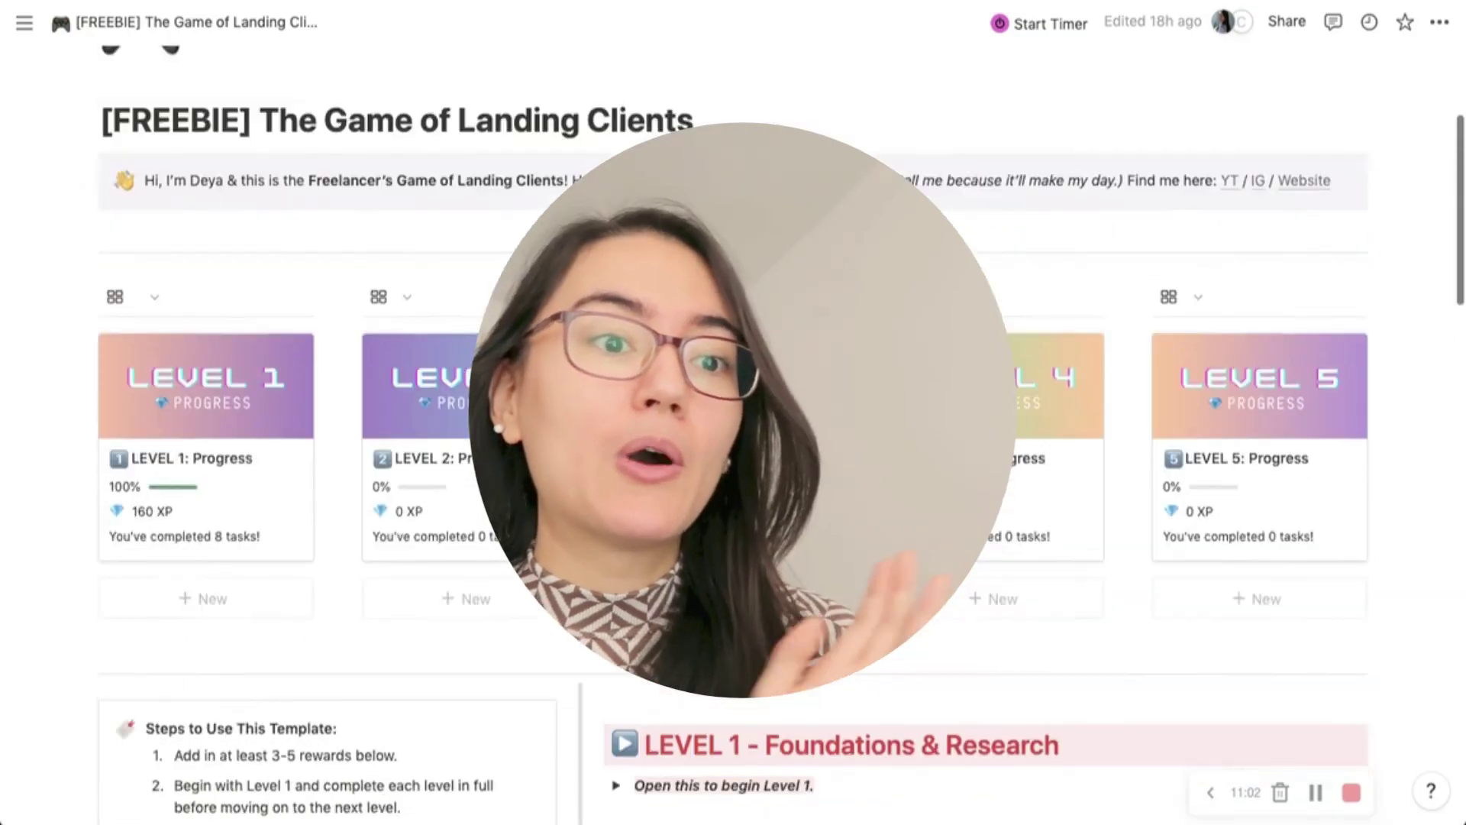
{"action": "scroll", "coordinate": [733, 434], "scroll_direction": "down", "scroll_amount": 8}
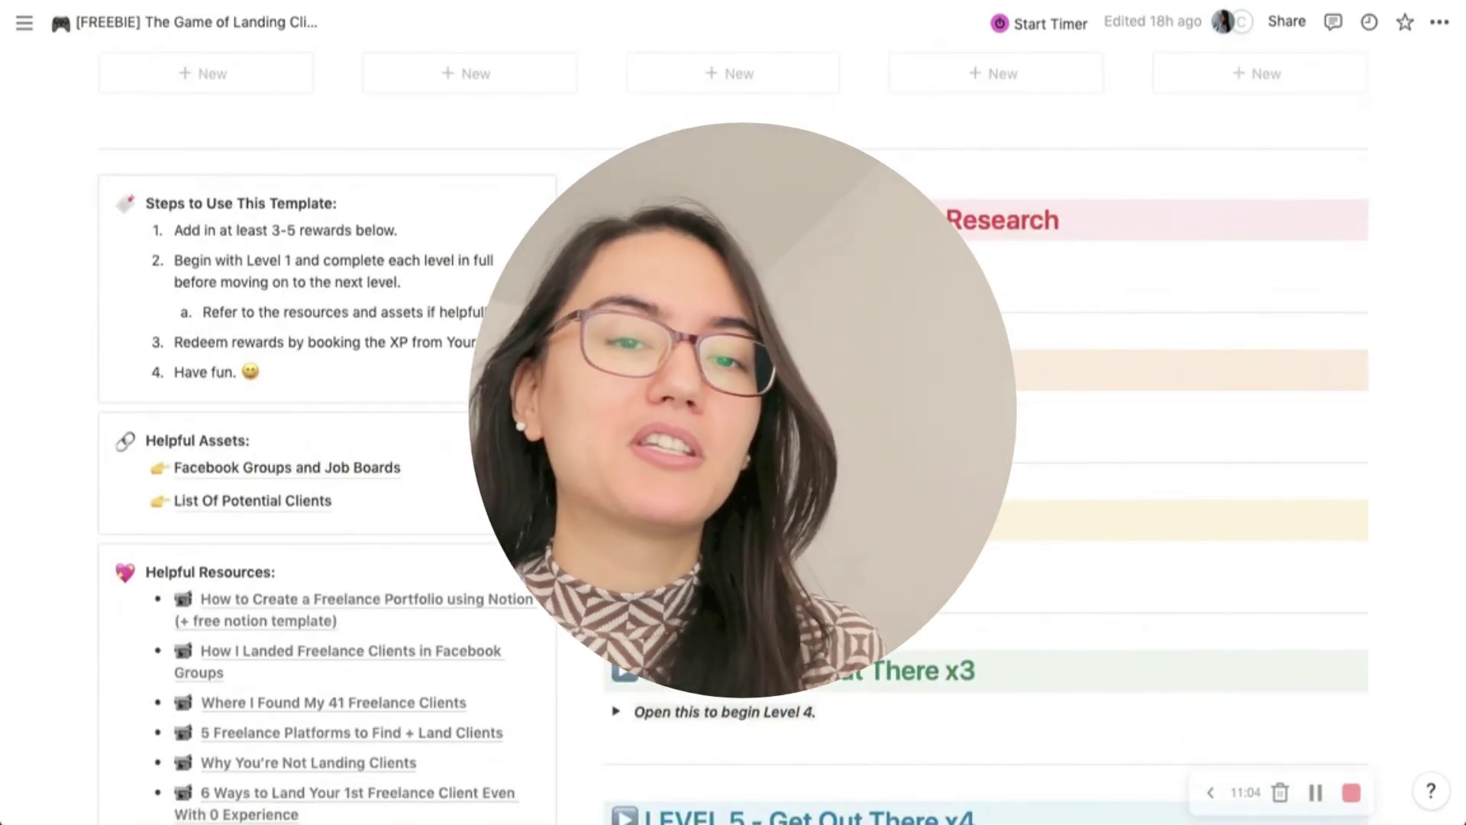